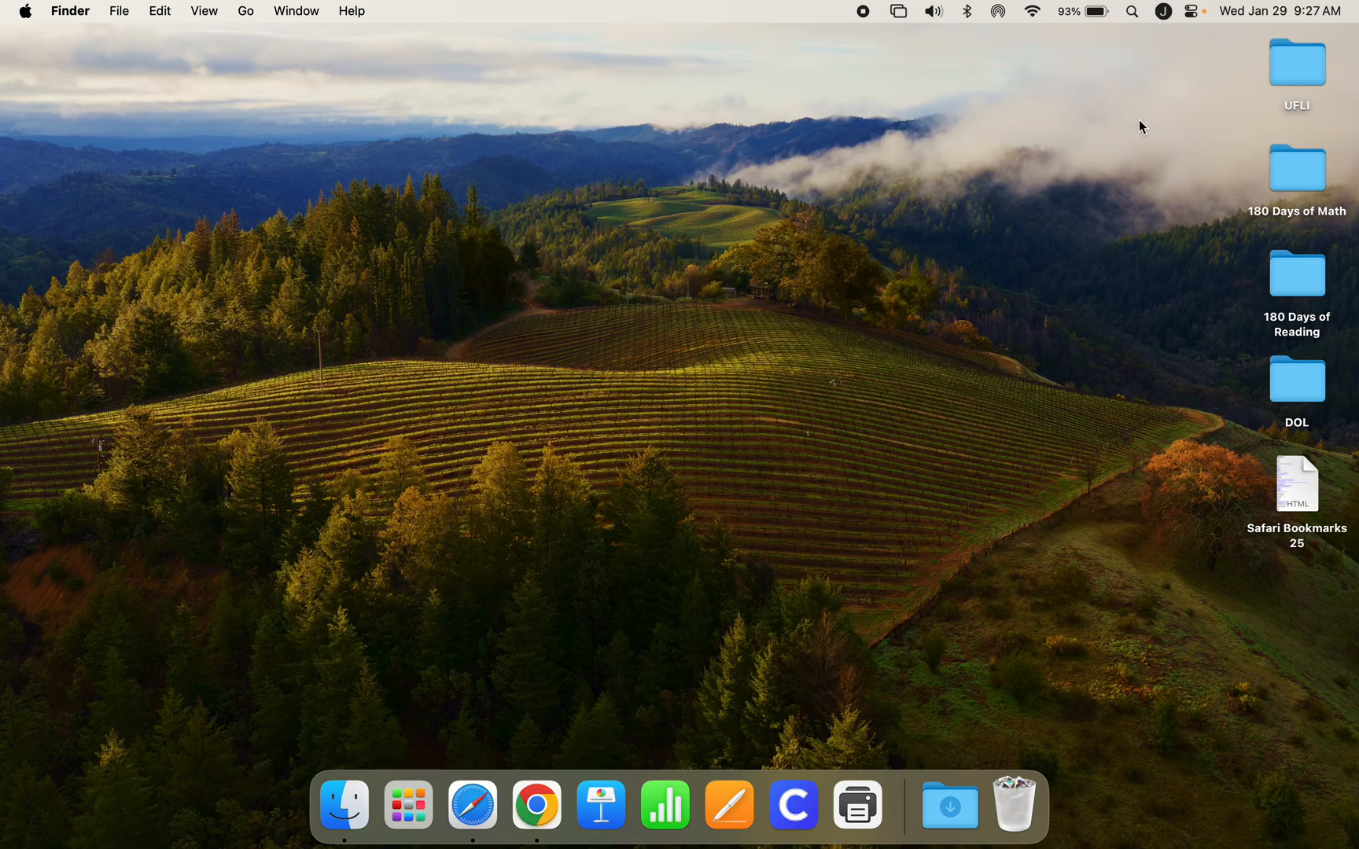
# Look over the Control Center, the available sound output devices and the Screen Mirroring destinations
pyautogui.click(1192, 11)
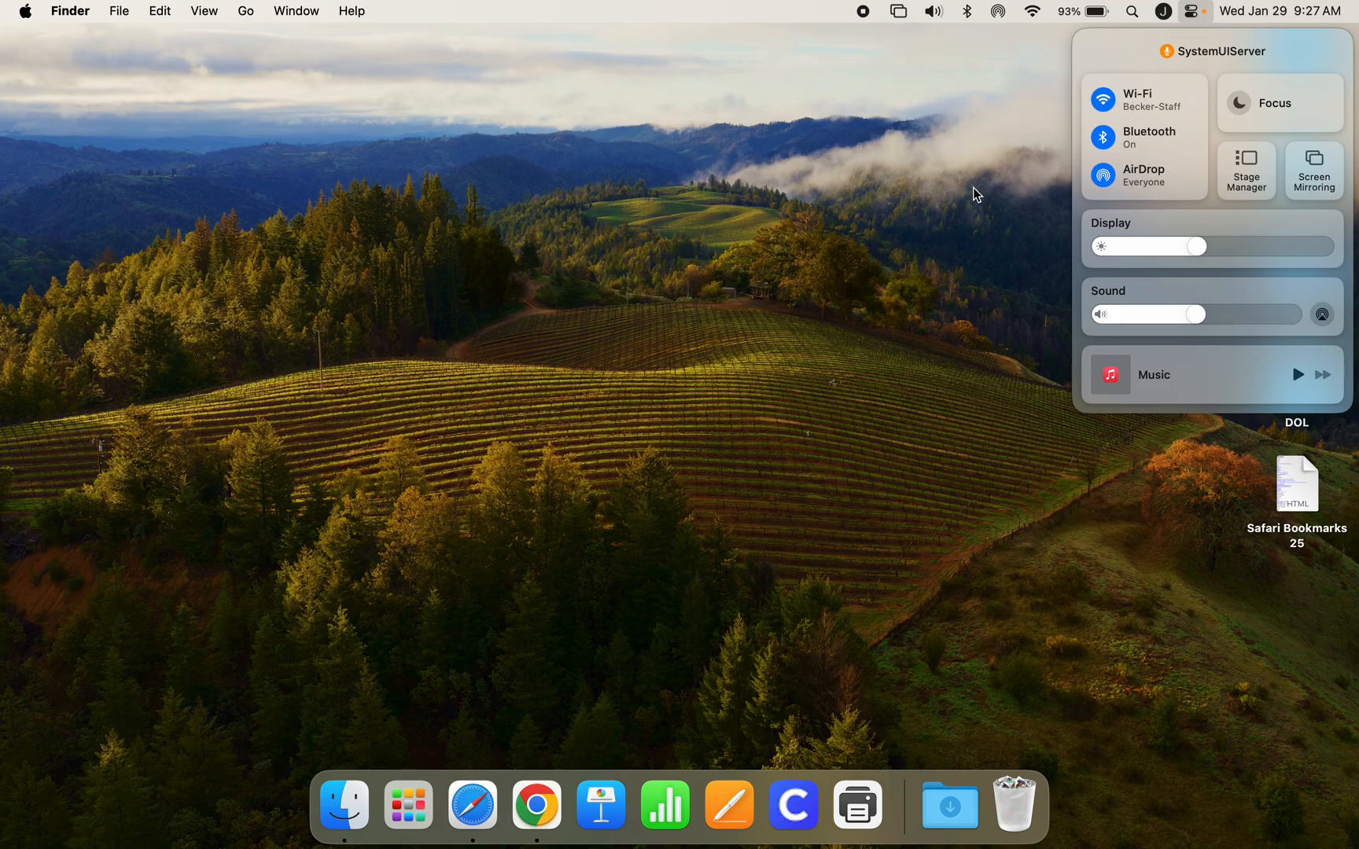
pyautogui.click(931, 135)
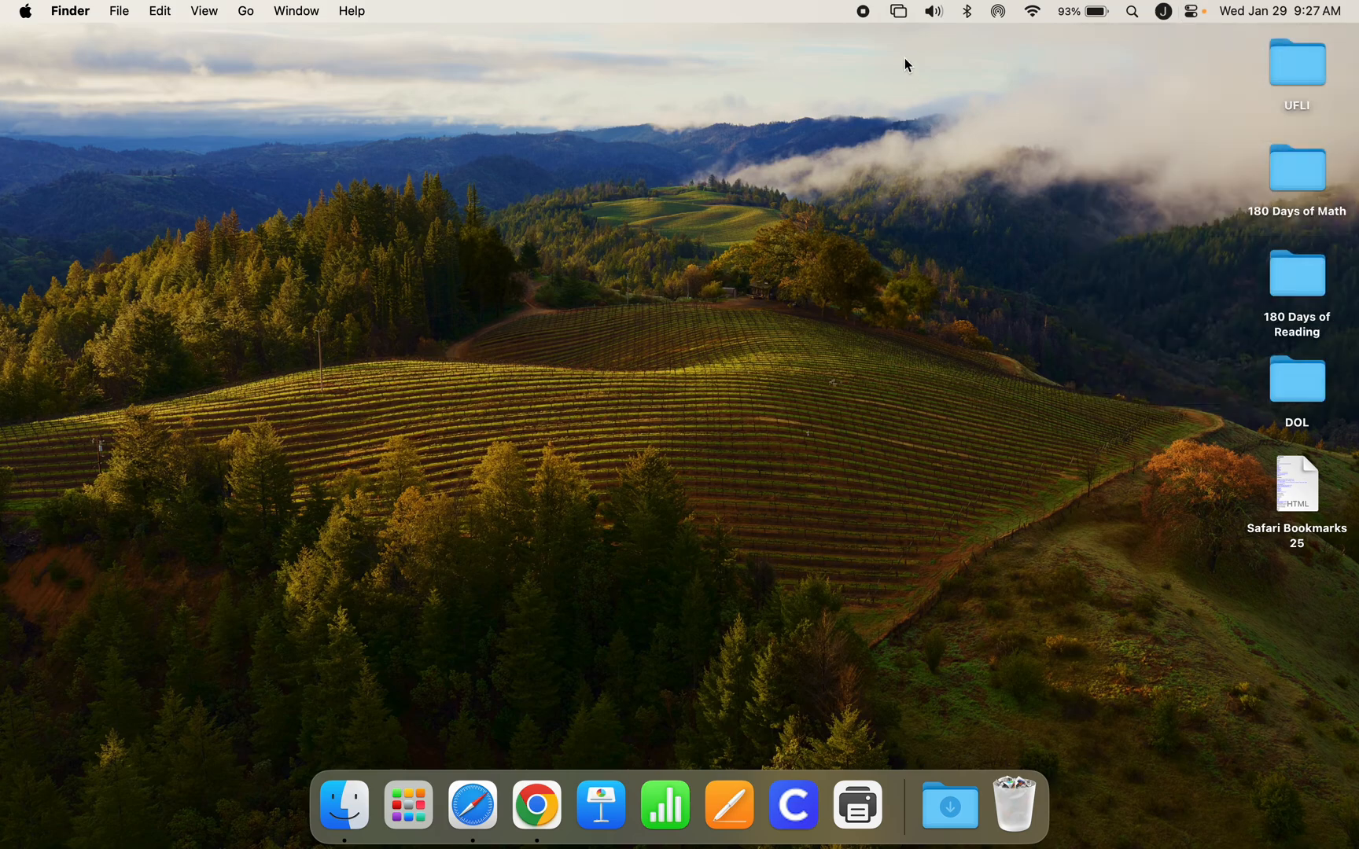
pyautogui.click(933, 12)
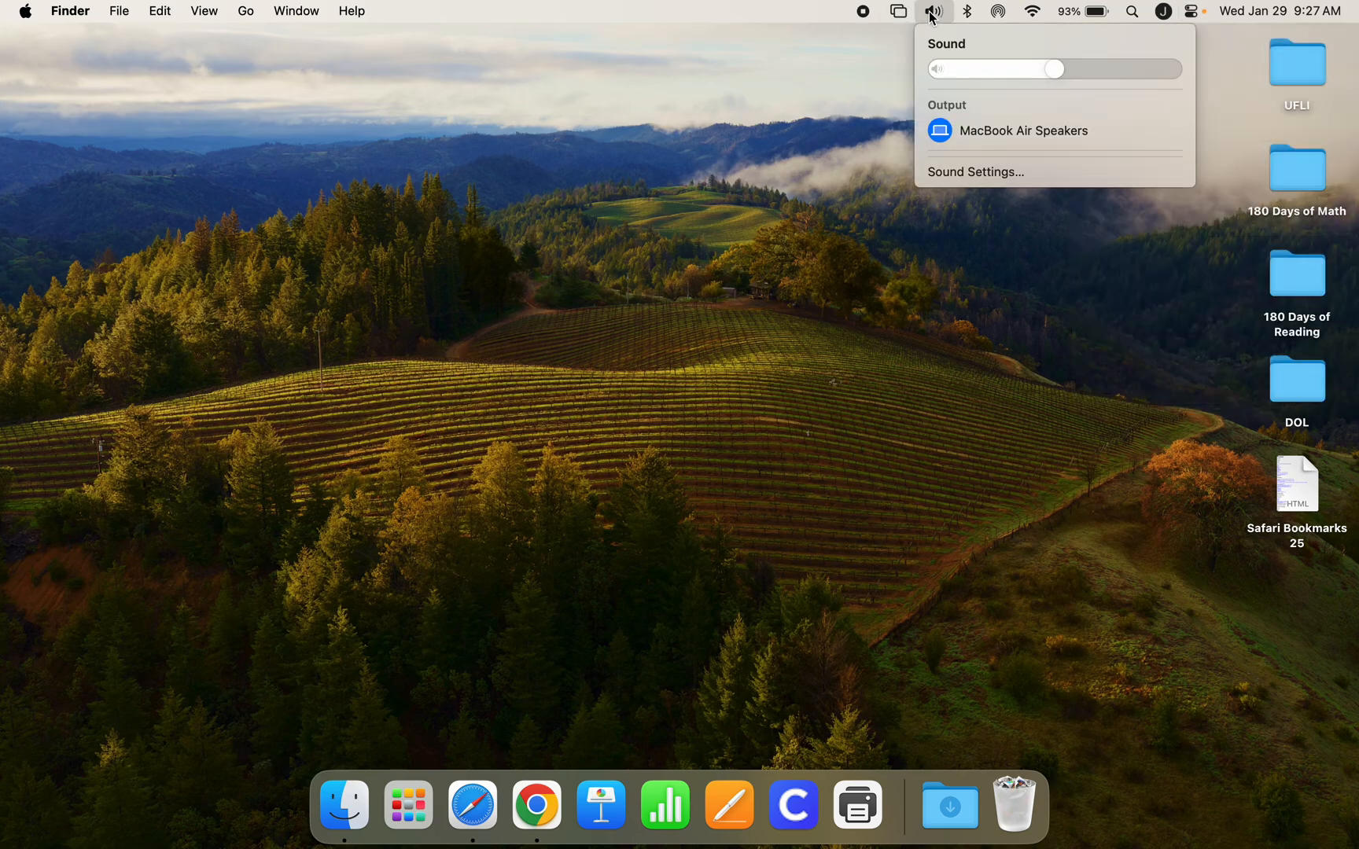
pyautogui.click(902, 14)
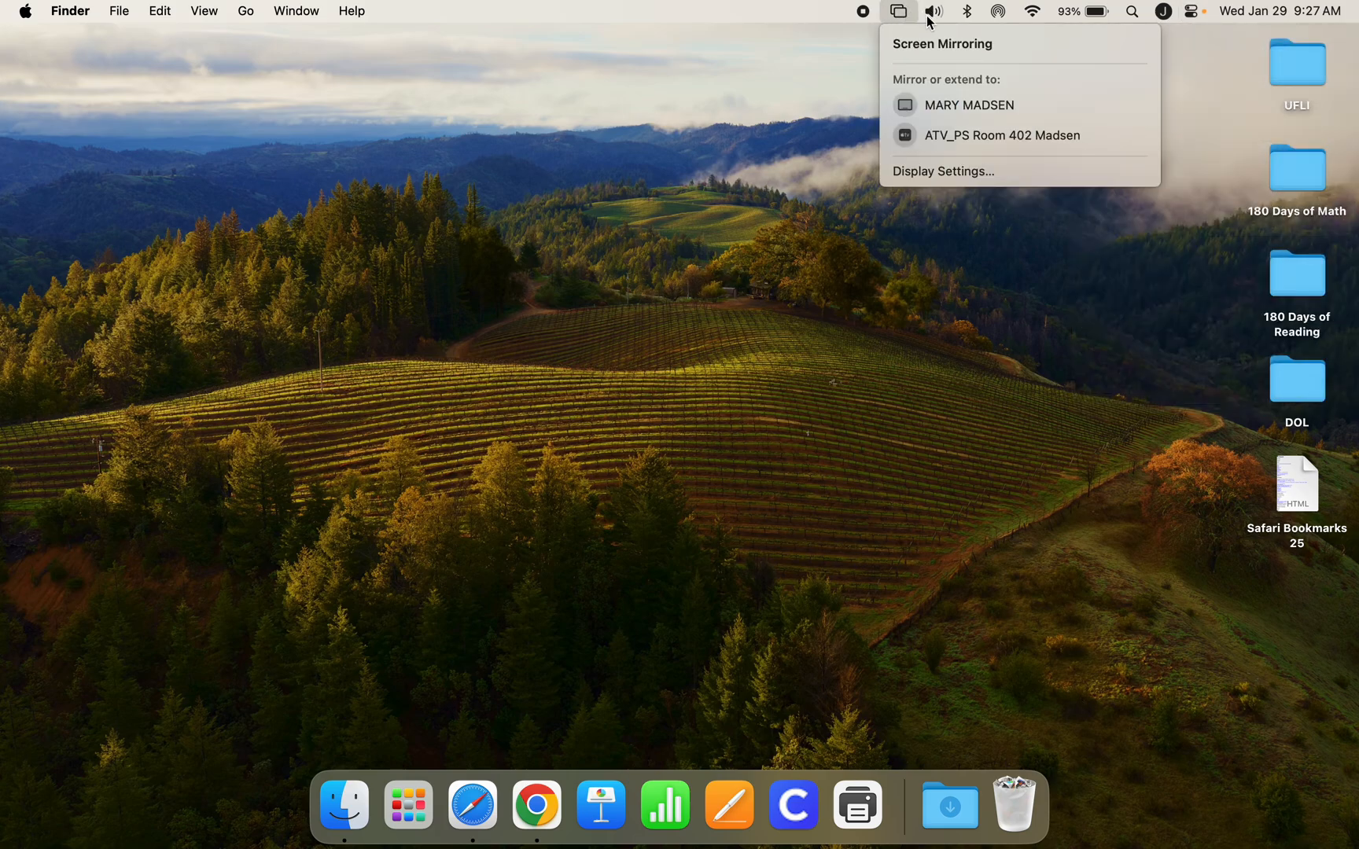
pyautogui.click(931, 15)
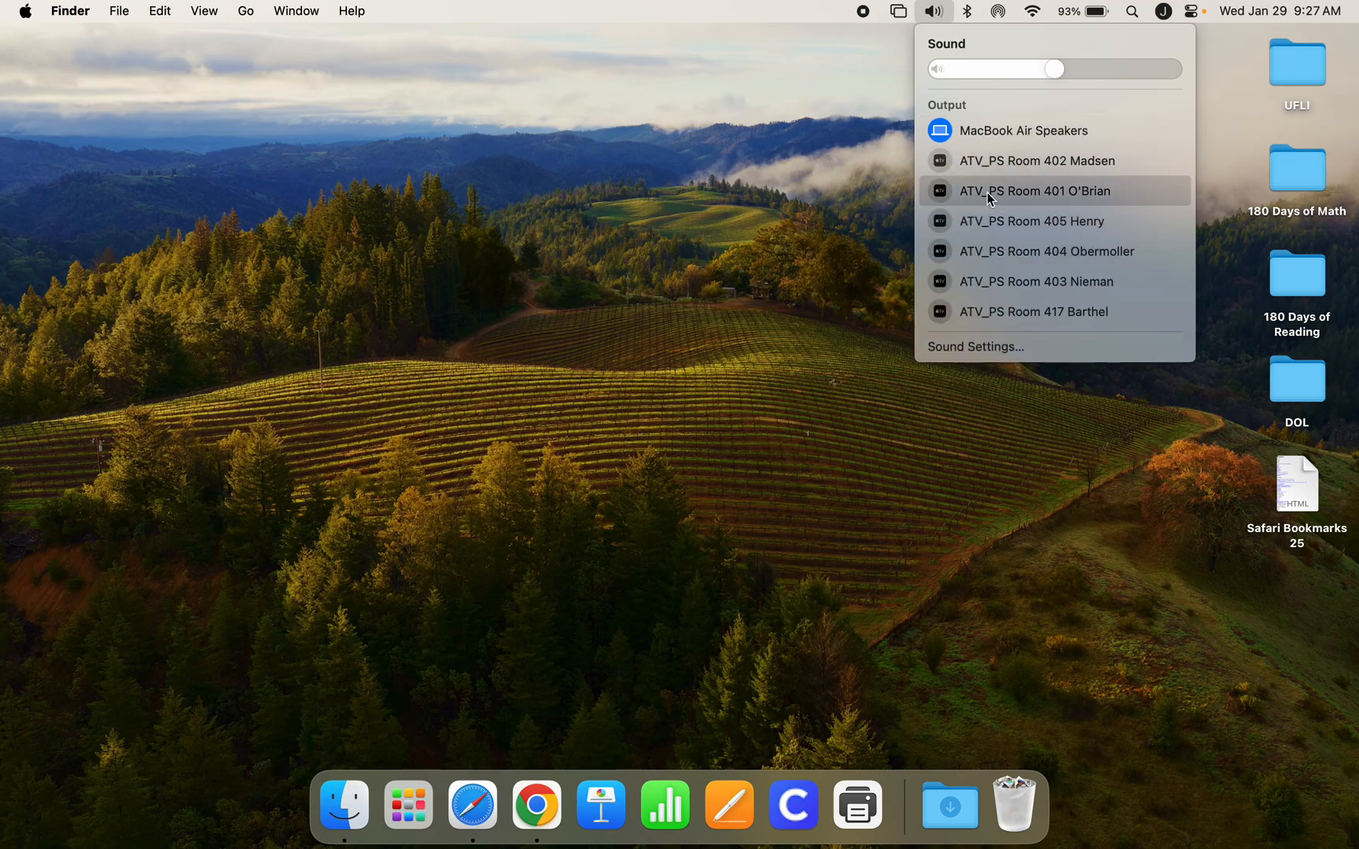
pyautogui.click(898, 12)
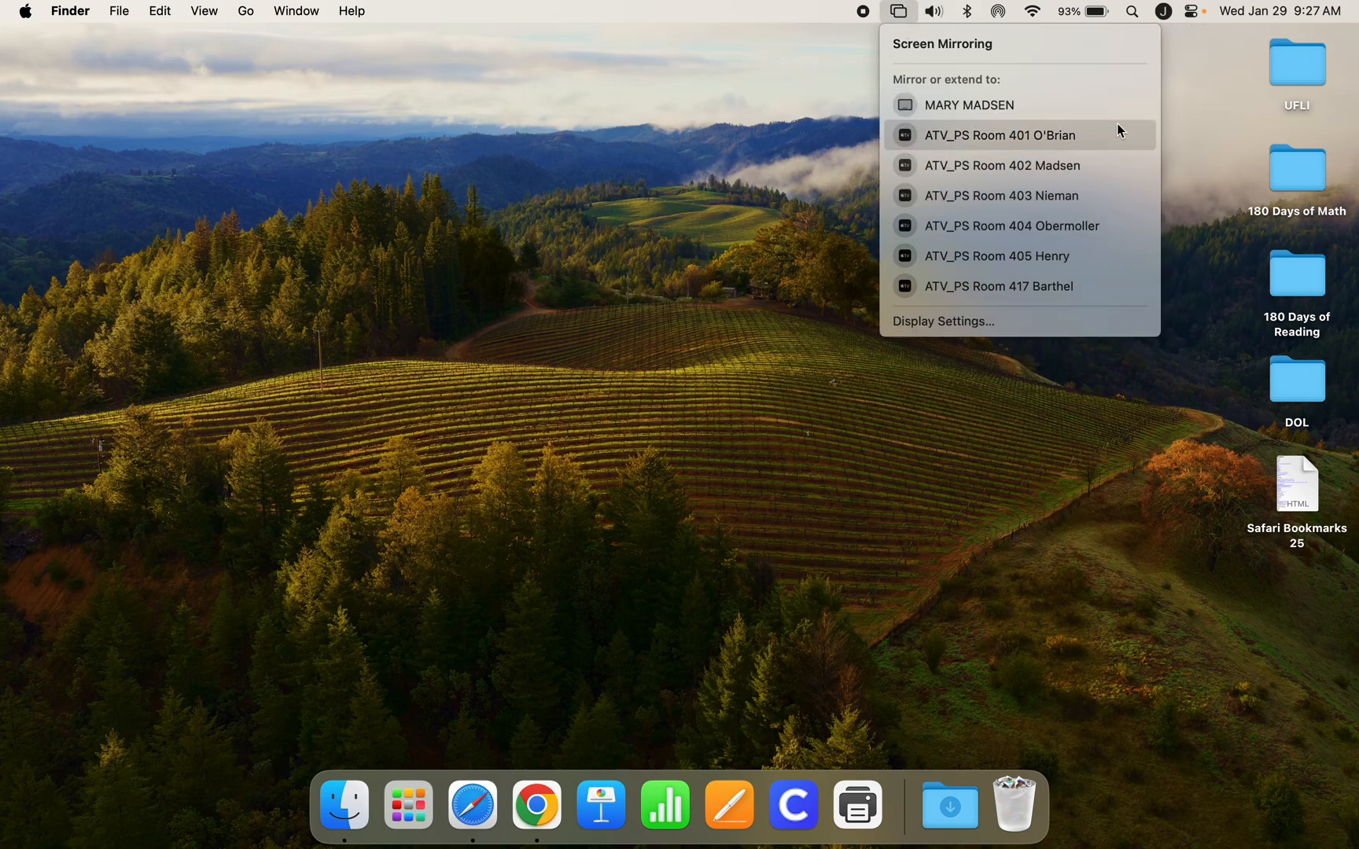
pyautogui.click(1195, 130)
# Check the Bluetooth and AirDrop options
pyautogui.click(967, 12)
pyautogui.click(1001, 12)
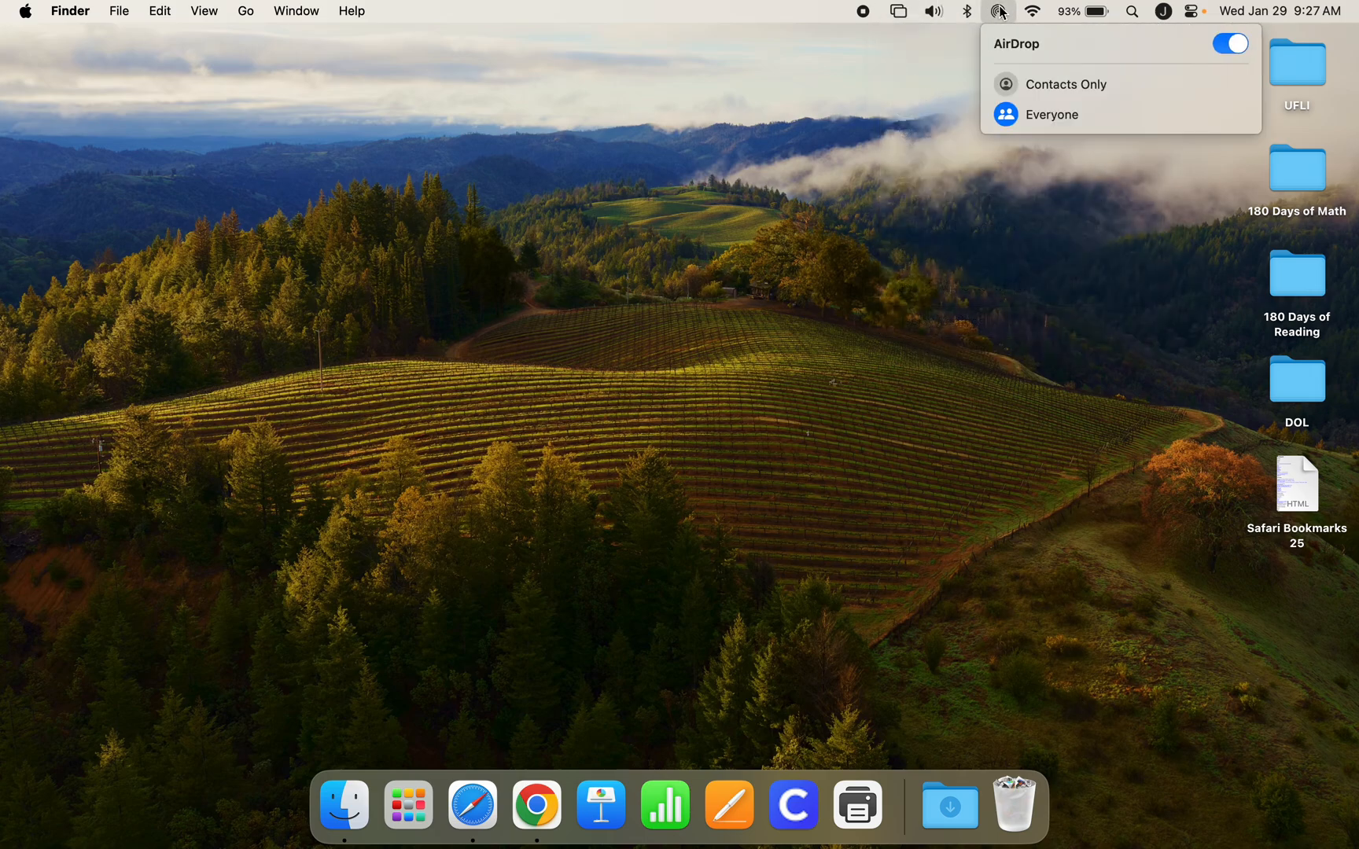
pyautogui.click(956, 77)
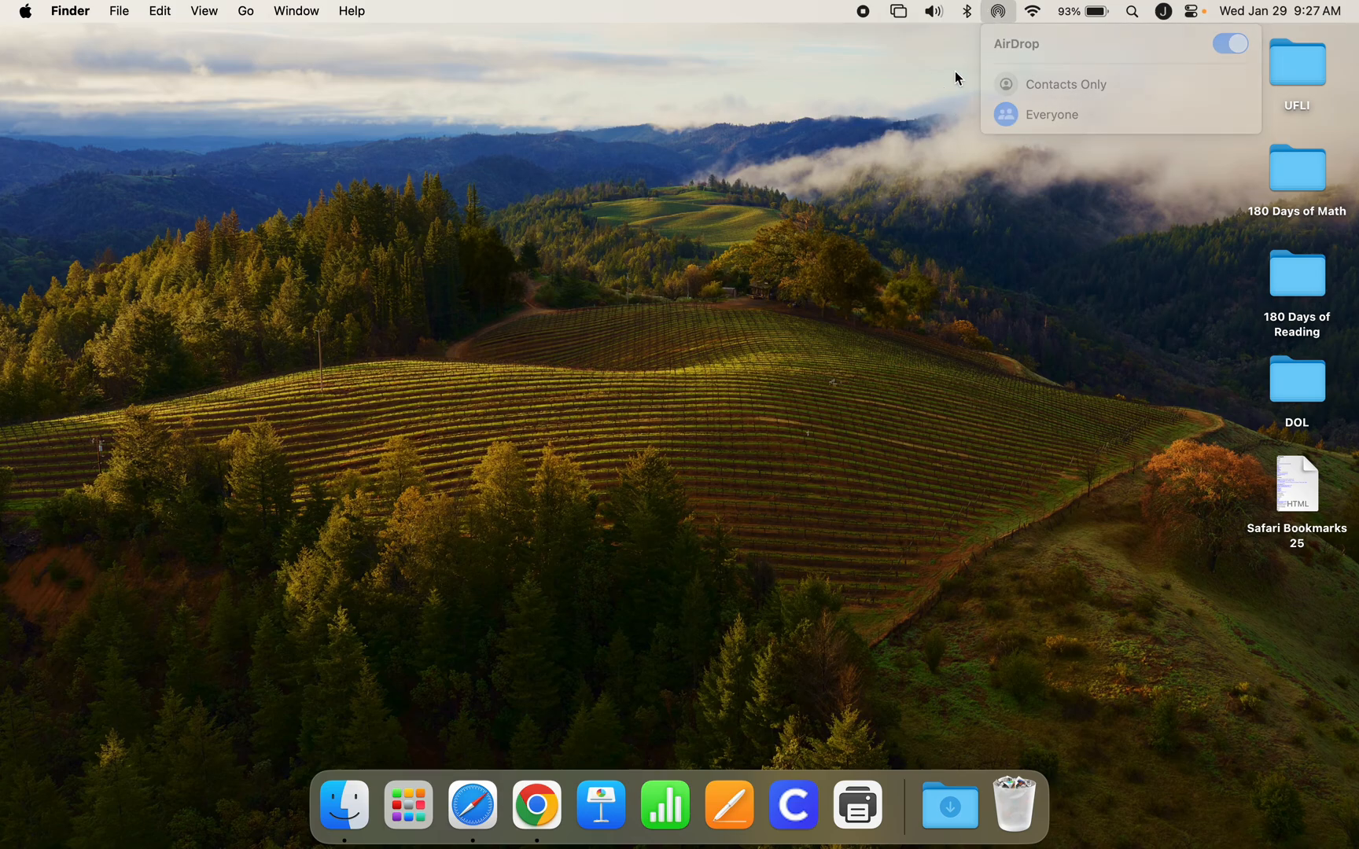
# Open the Wi-Fi settings in System Settings and view the options for the known network Becker-Student
pyautogui.click(1034, 14)
pyautogui.click(1071, 201)
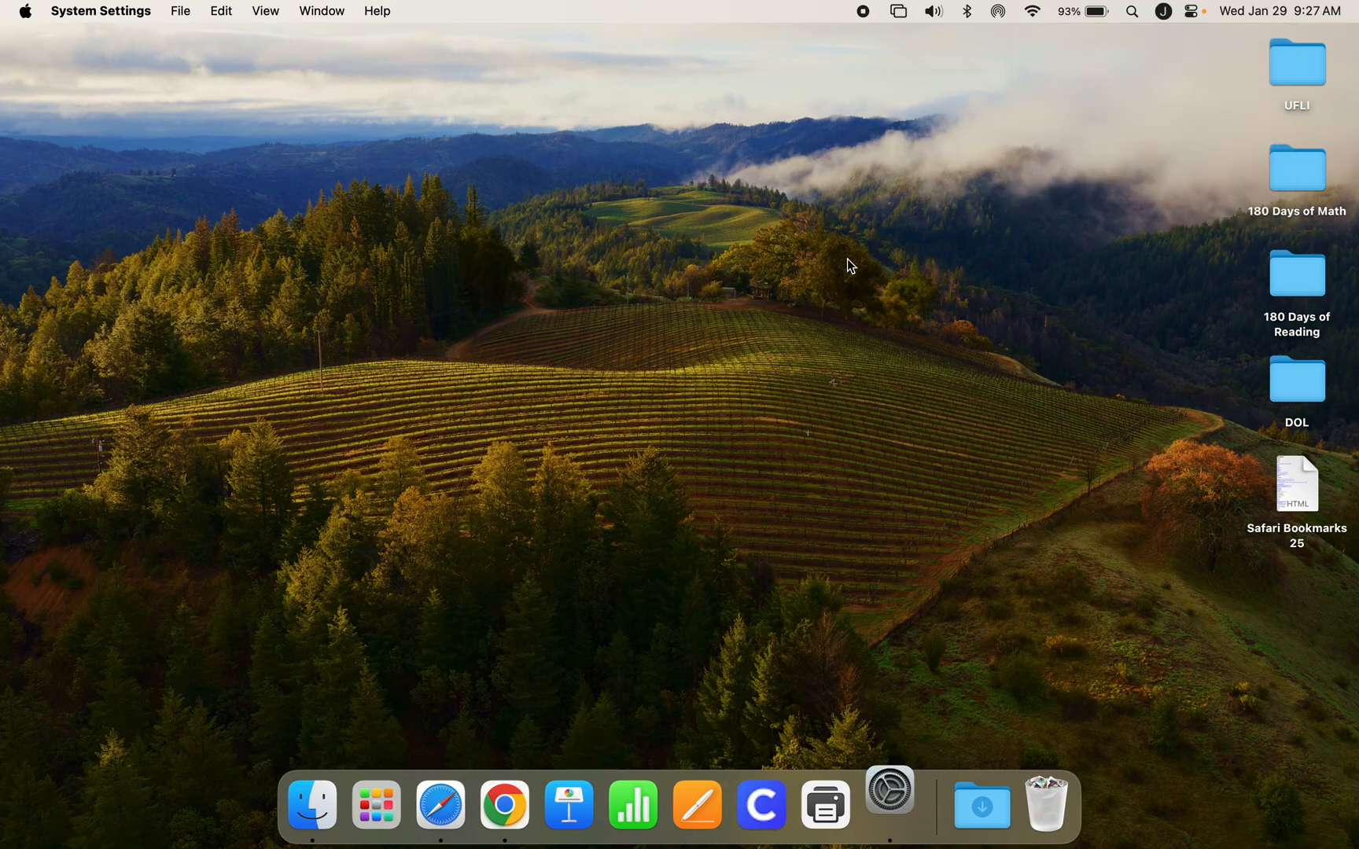
pyautogui.click(846, 335)
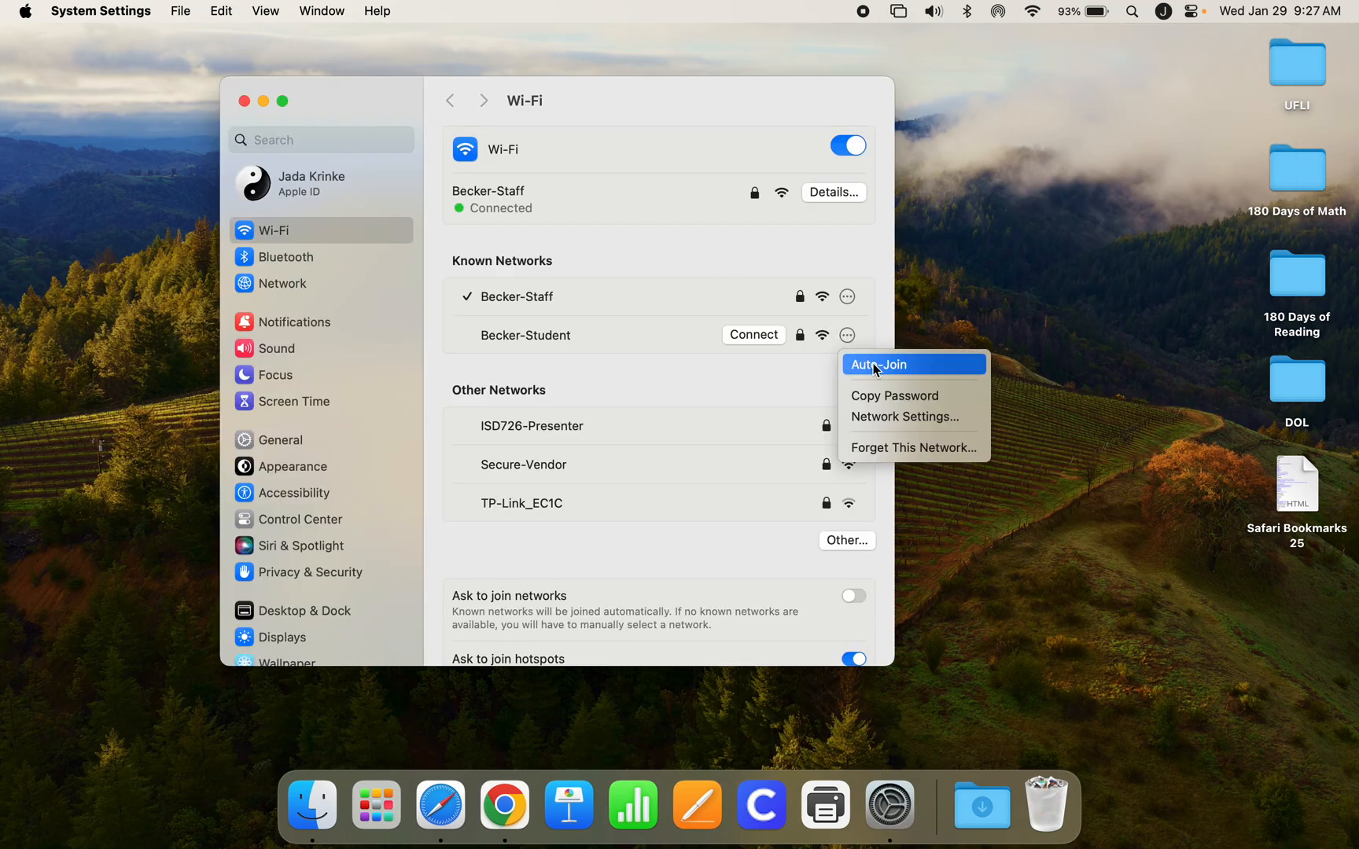
pyautogui.click(831, 254)
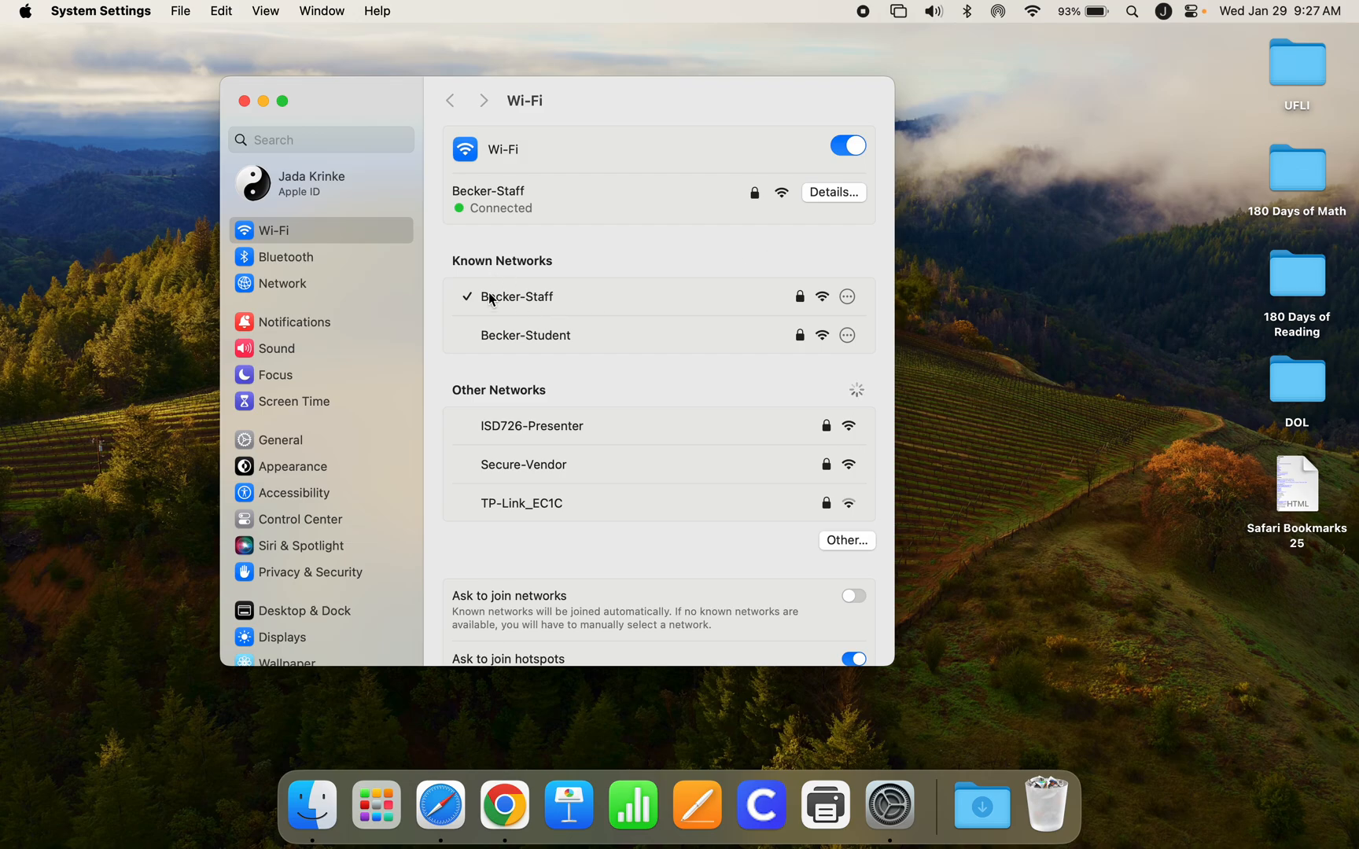
pyautogui.moveTo(357, 94); pyautogui.dragTo(384, 92)
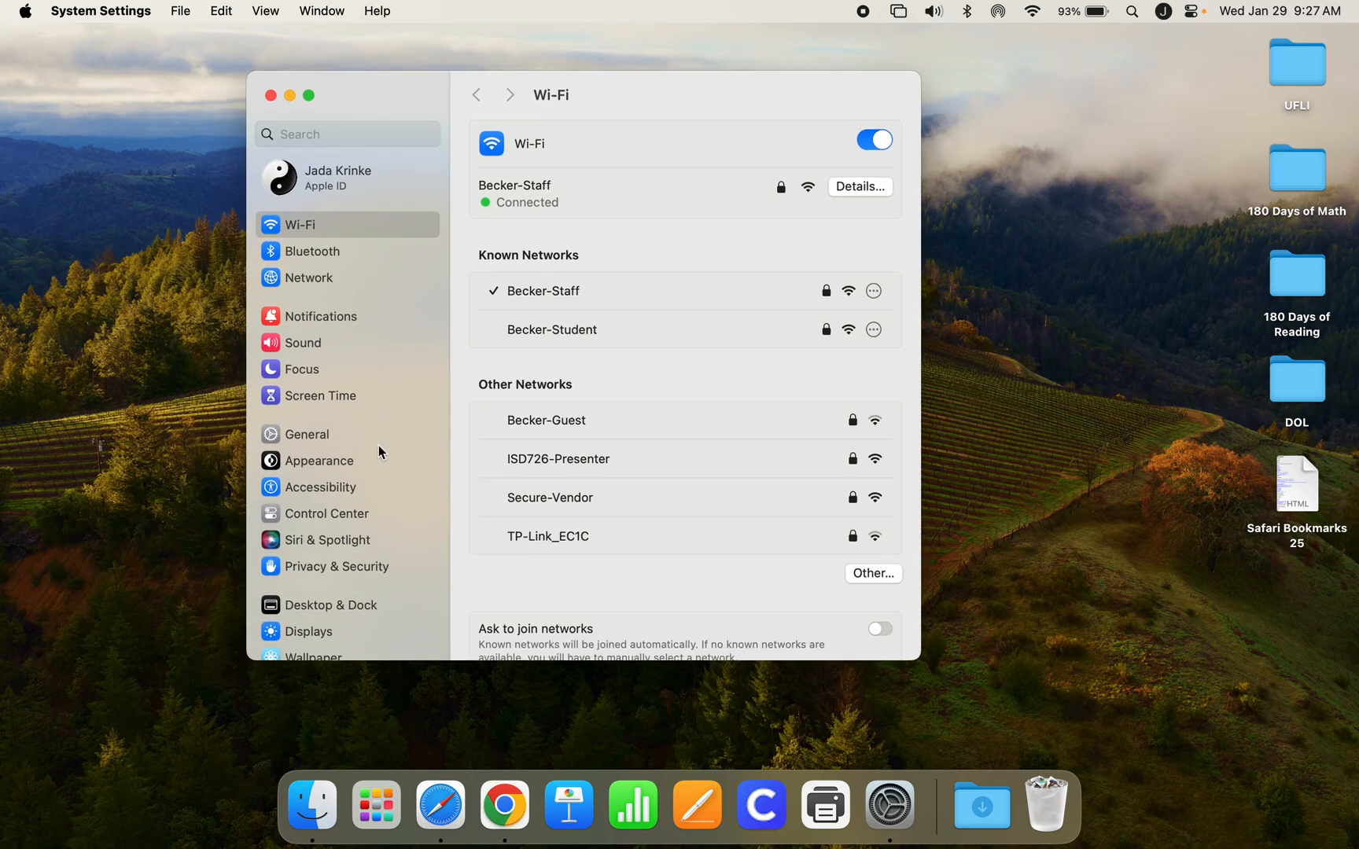
# Open the Sound settings, choose MacBook Air Speakers for playing sound effects, and view the output options
pyautogui.scroll(-3, 379, 445)
pyautogui.click(313, 275)
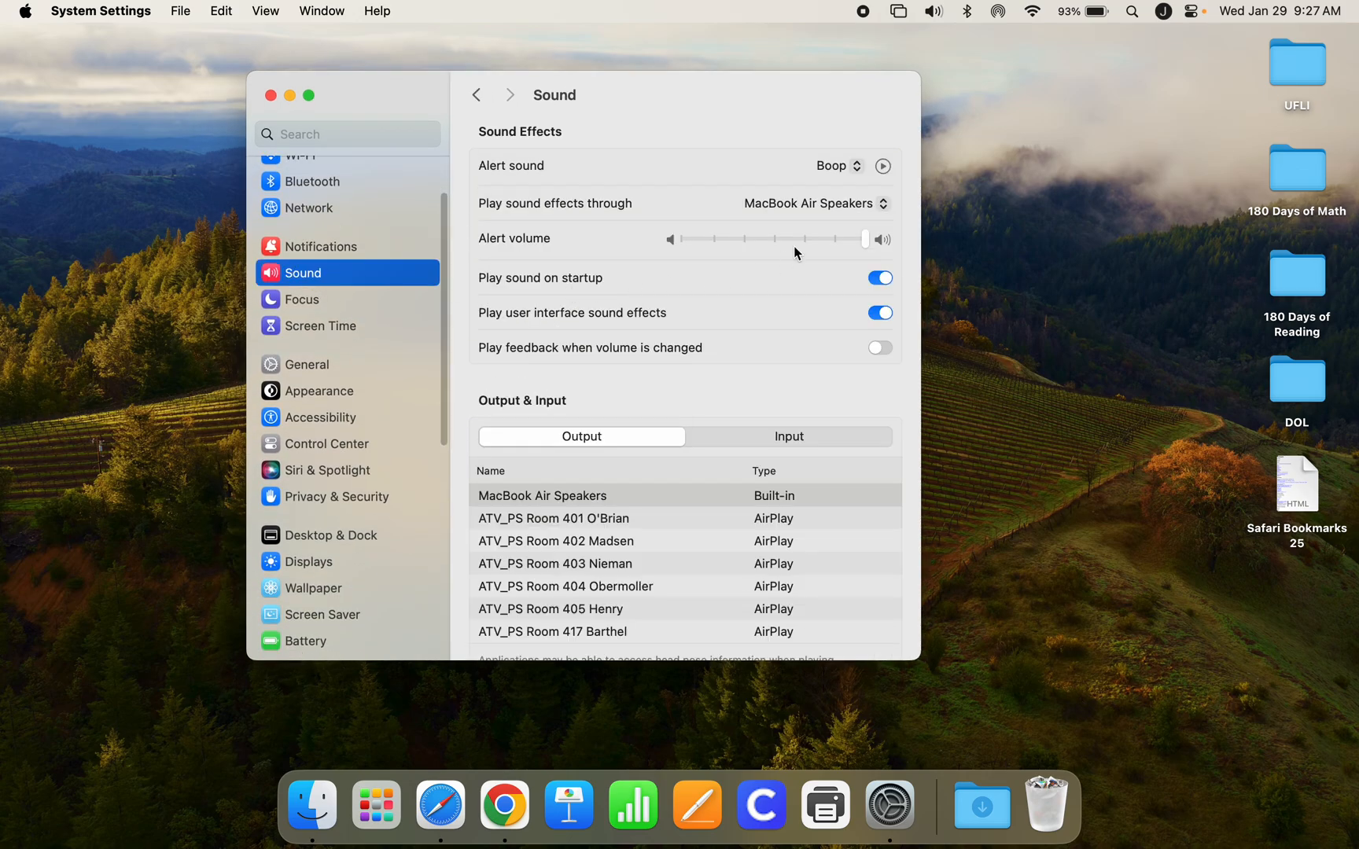
pyautogui.click(799, 205)
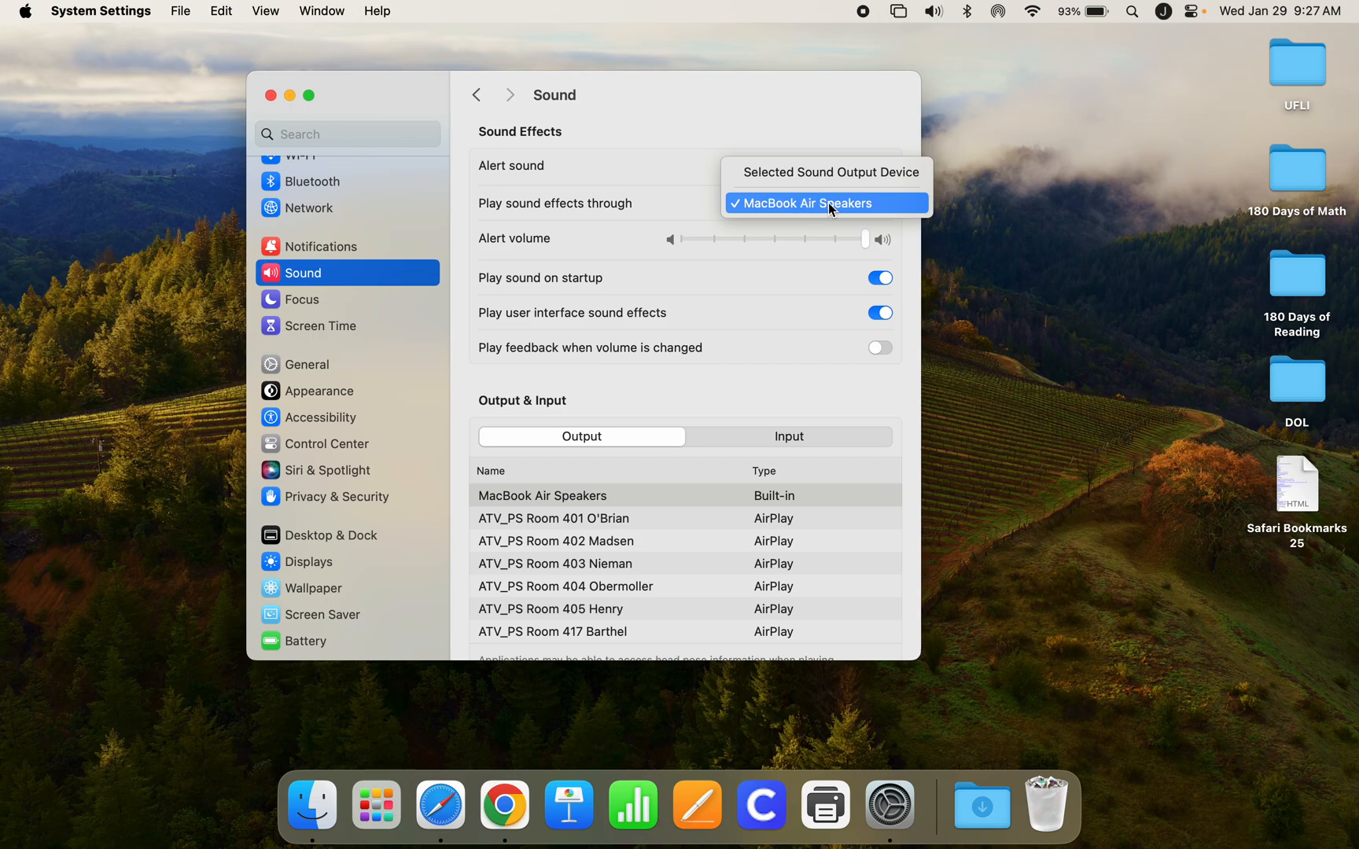
pyautogui.click(830, 205)
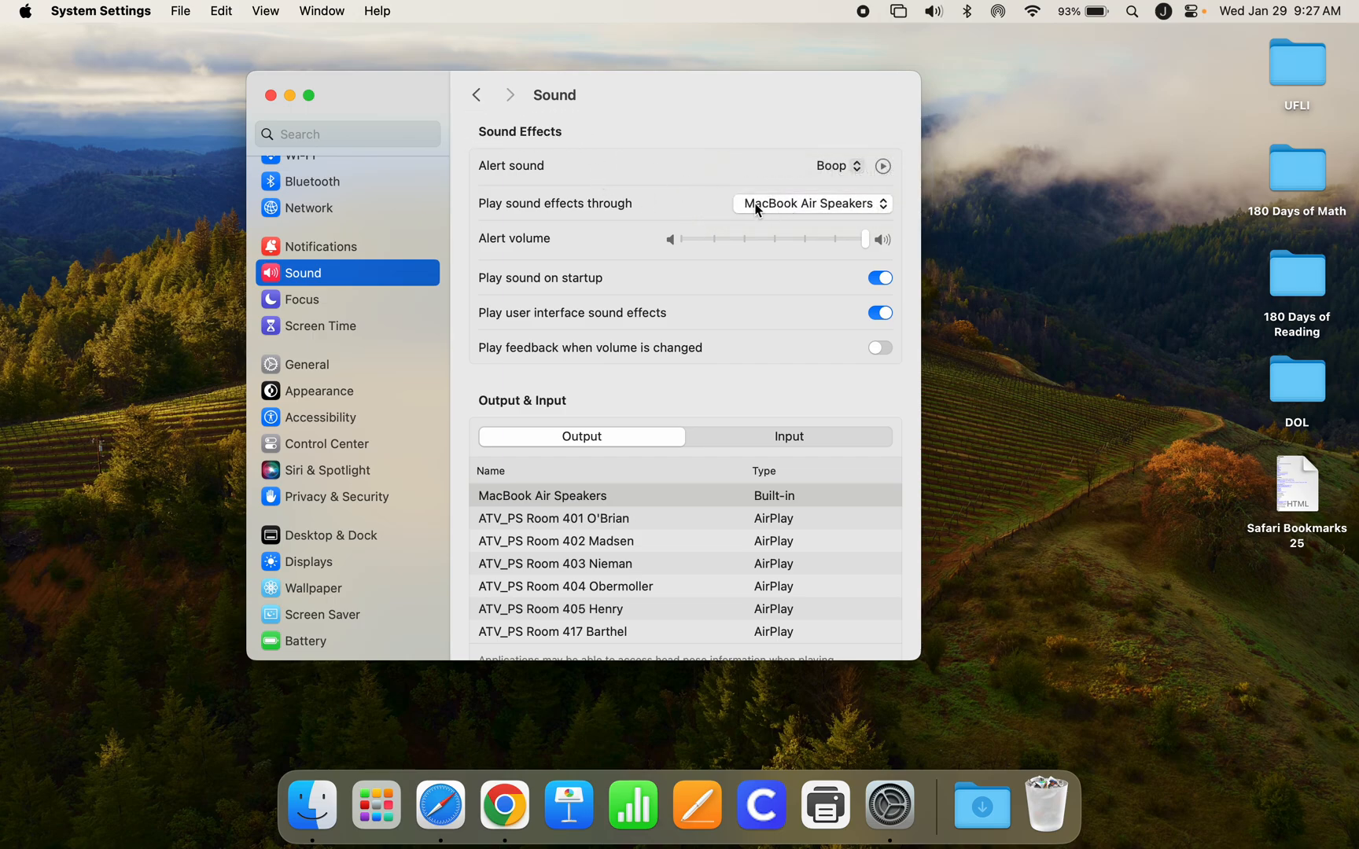
pyautogui.scroll(-5, 695, 206)
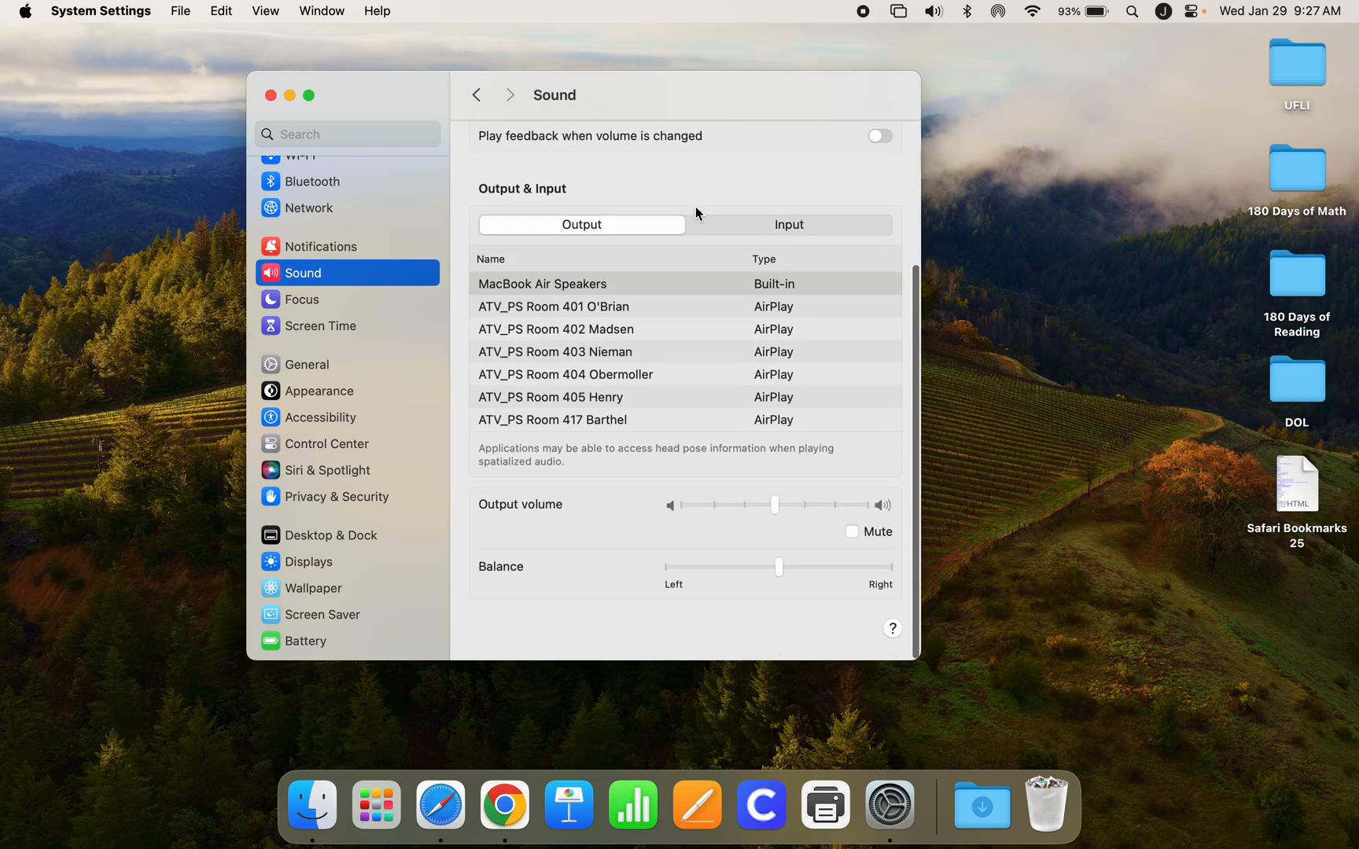
# Review the Control Center settings that determine which modules show in the menu bar
pyautogui.click(341, 445)
pyautogui.scroll(-2, 574, 445)
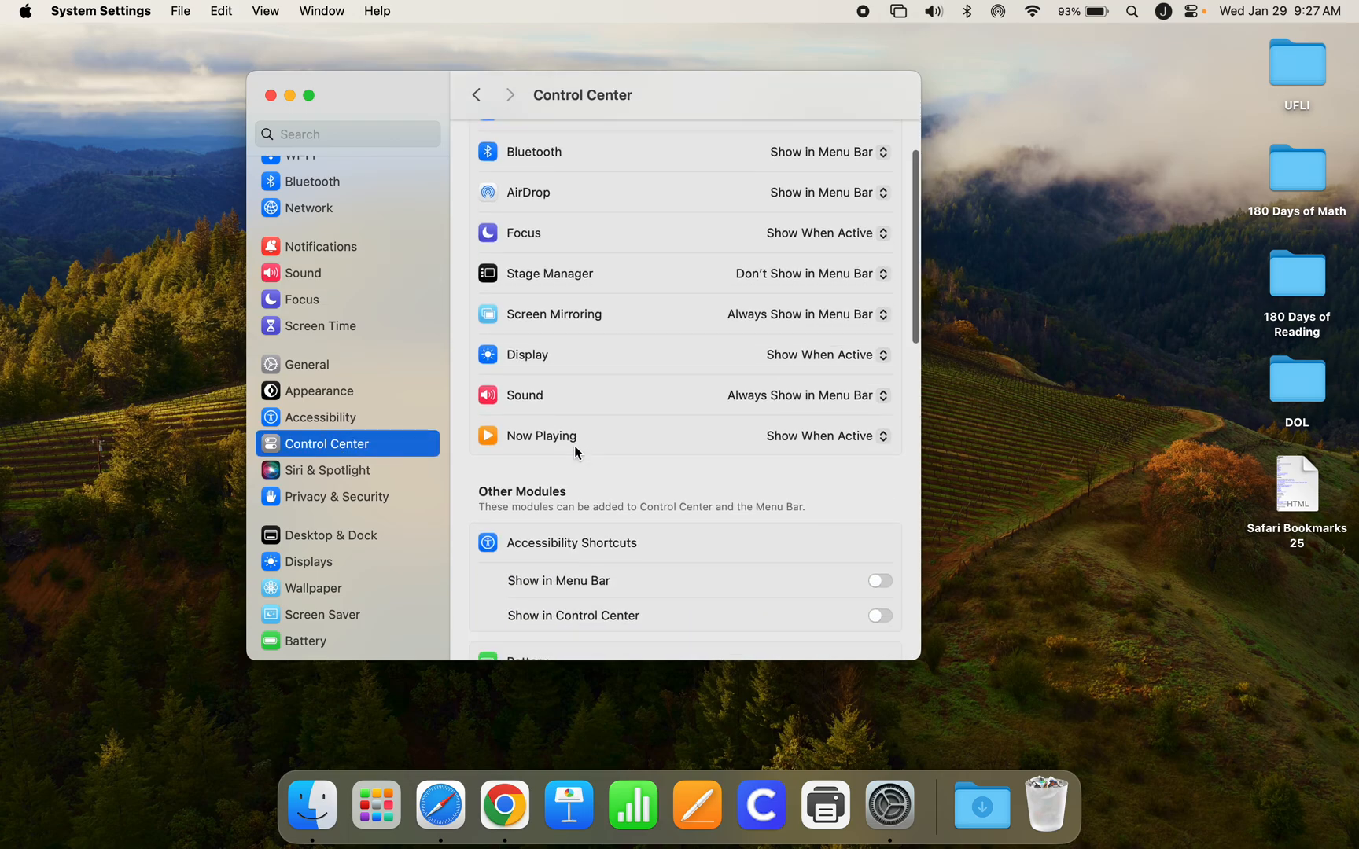
pyautogui.scroll(2, 574, 445)
pyautogui.scroll(-10, 574, 442)
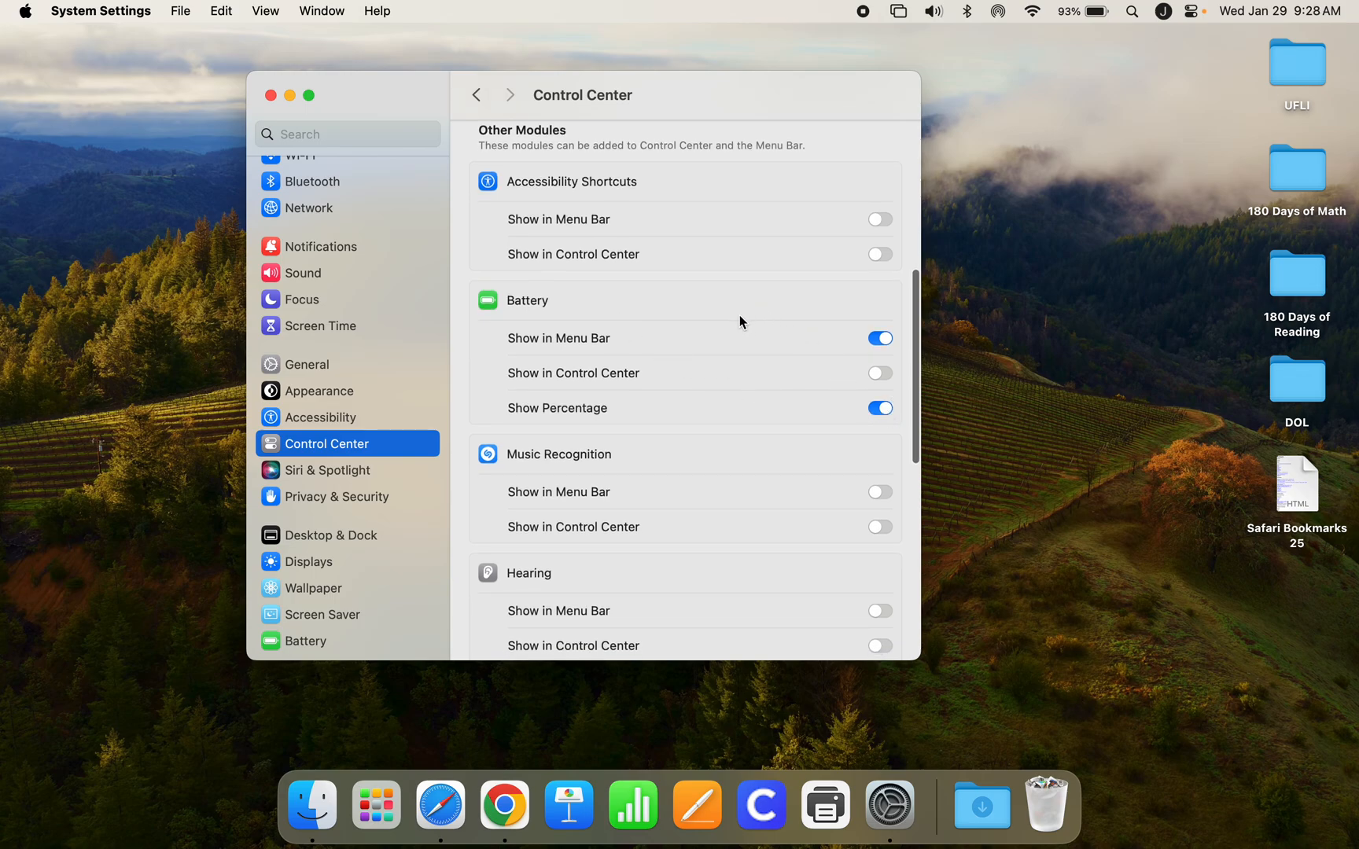
pyautogui.scroll(-5, 740, 319)
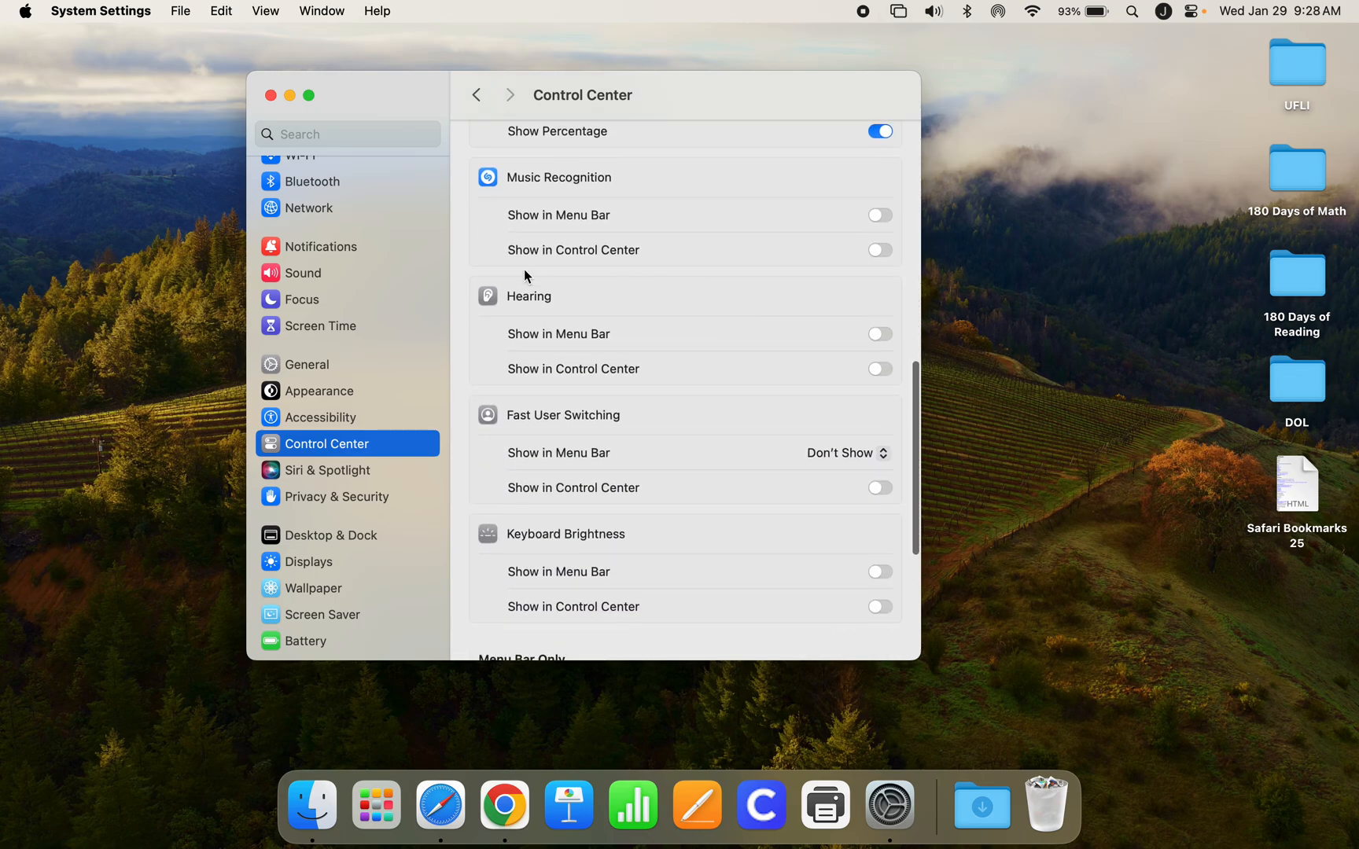
# Review the Lock Screen settings, including the screen saver inactivity choices, and view the Touch ID & Password settings
pyautogui.scroll(-6, 349, 512)
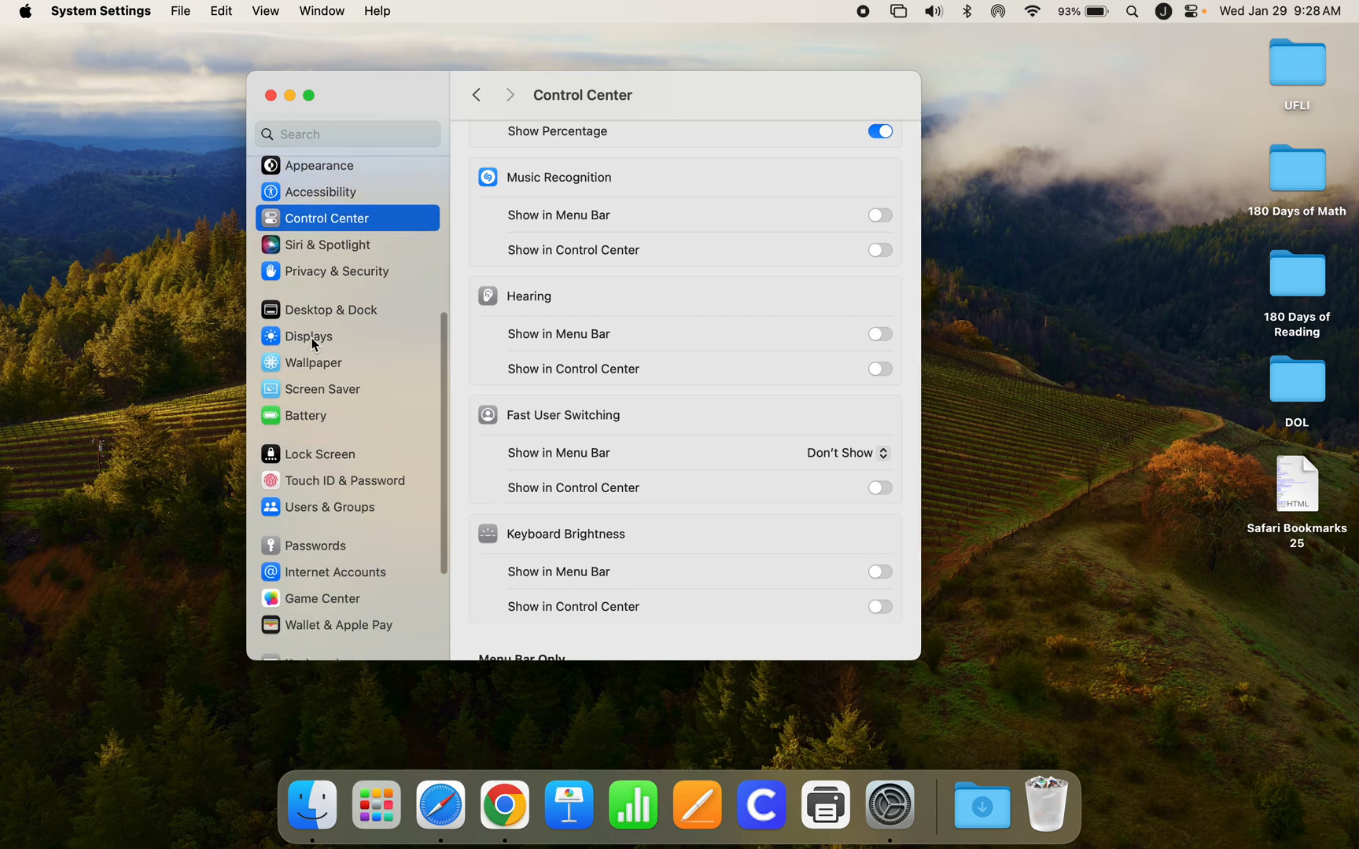
pyautogui.click(329, 458)
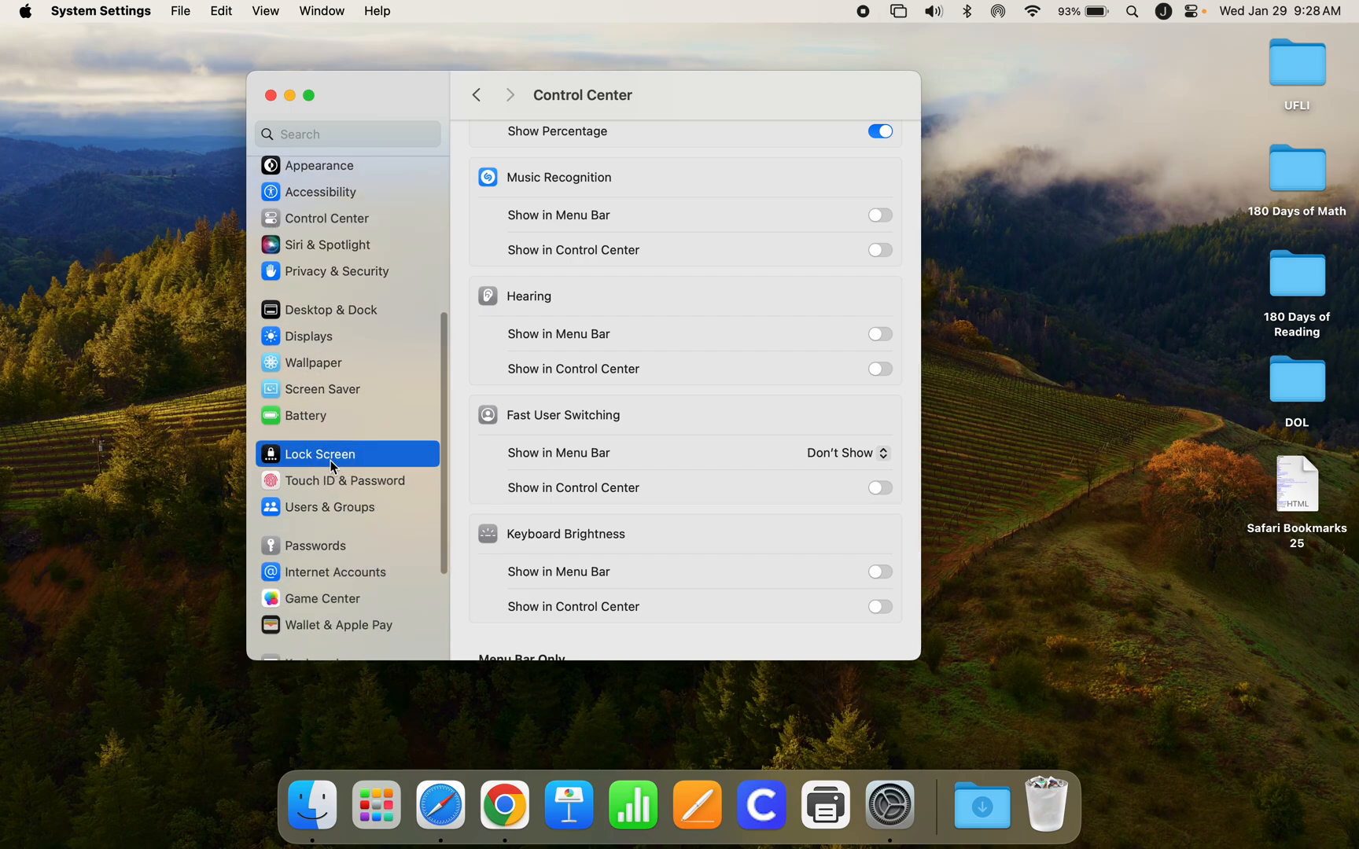
pyautogui.click(820, 140)
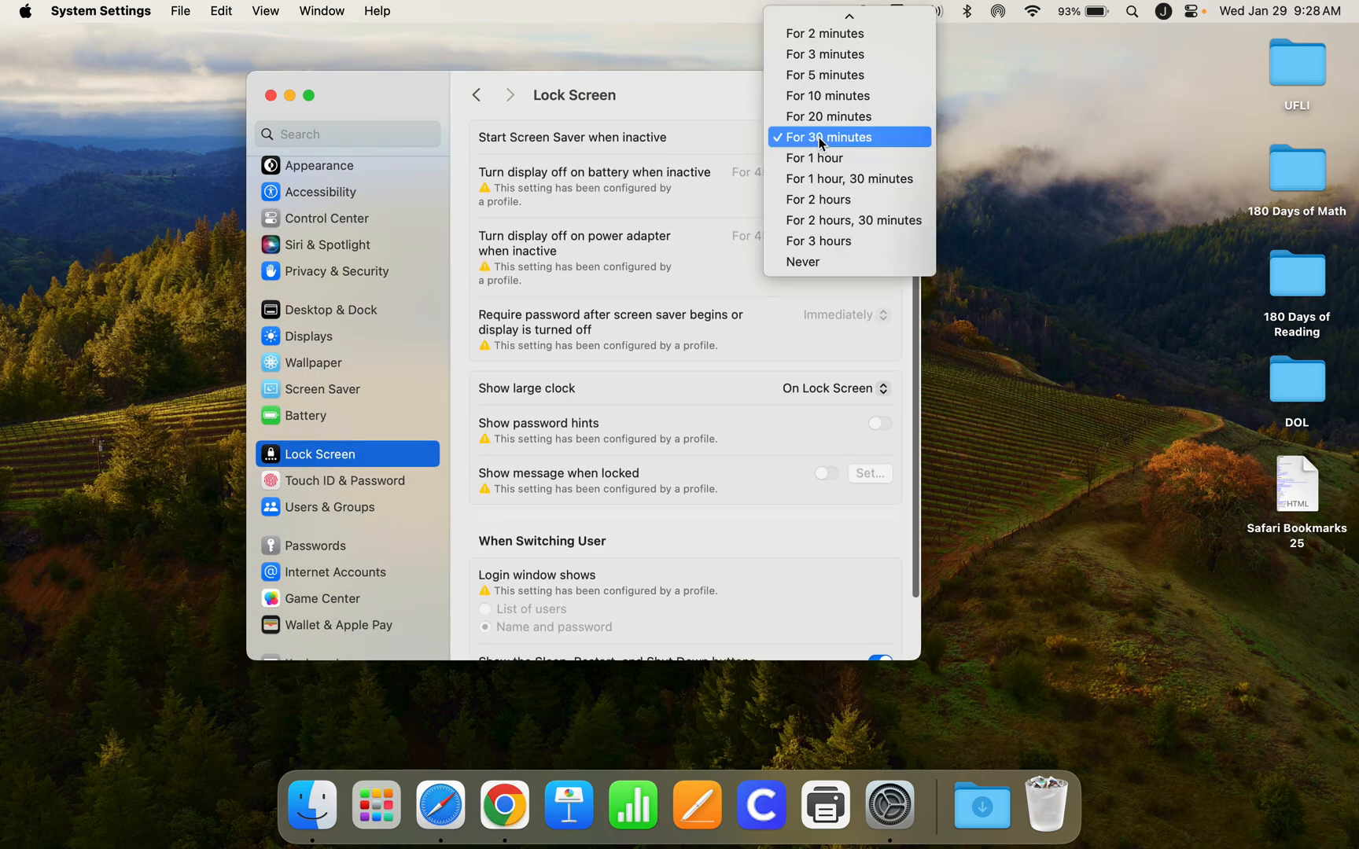
pyautogui.click(742, 141)
pyautogui.scroll(-3, 767, 337)
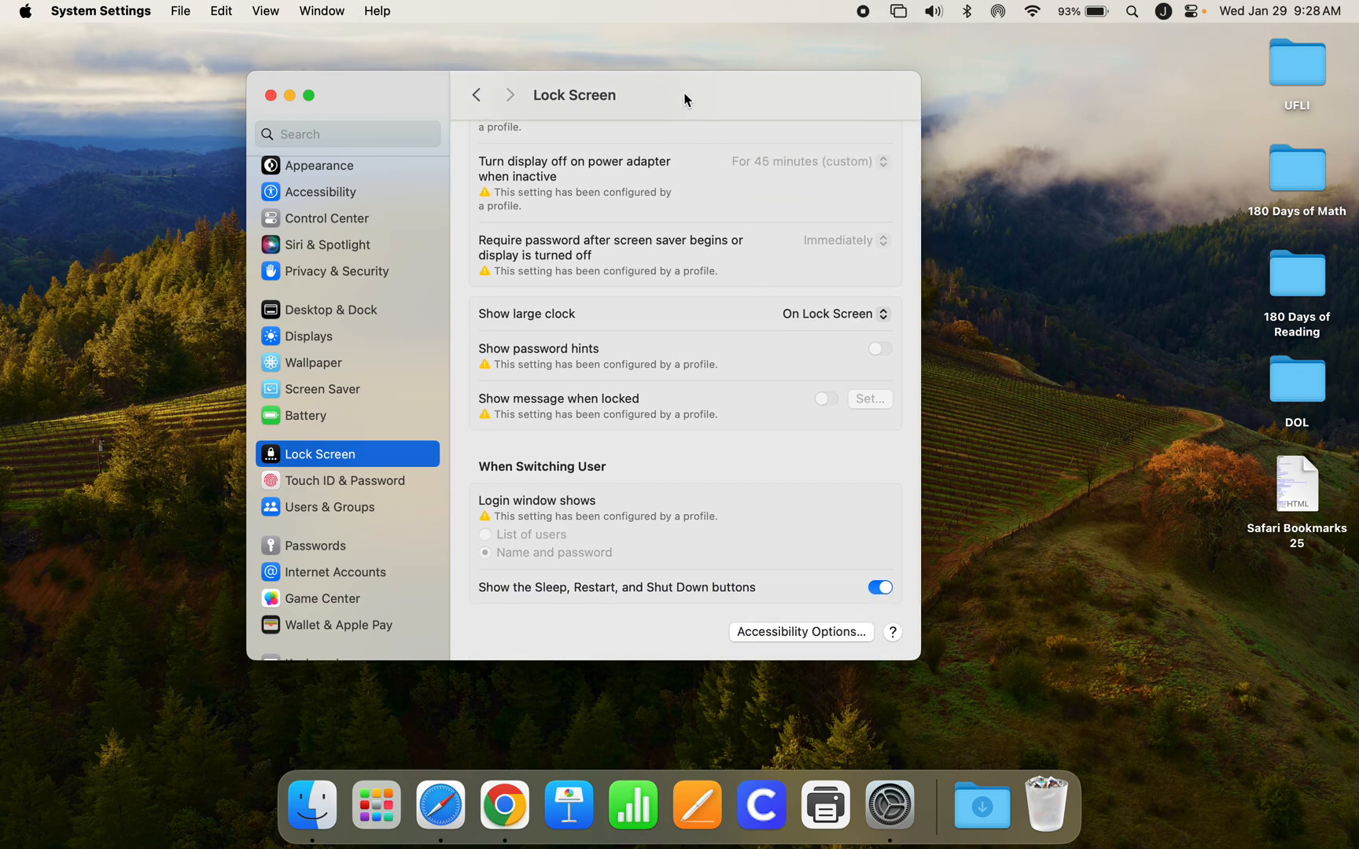
pyautogui.scroll(-1, 619, 393)
pyautogui.scroll(-5, 312, 496)
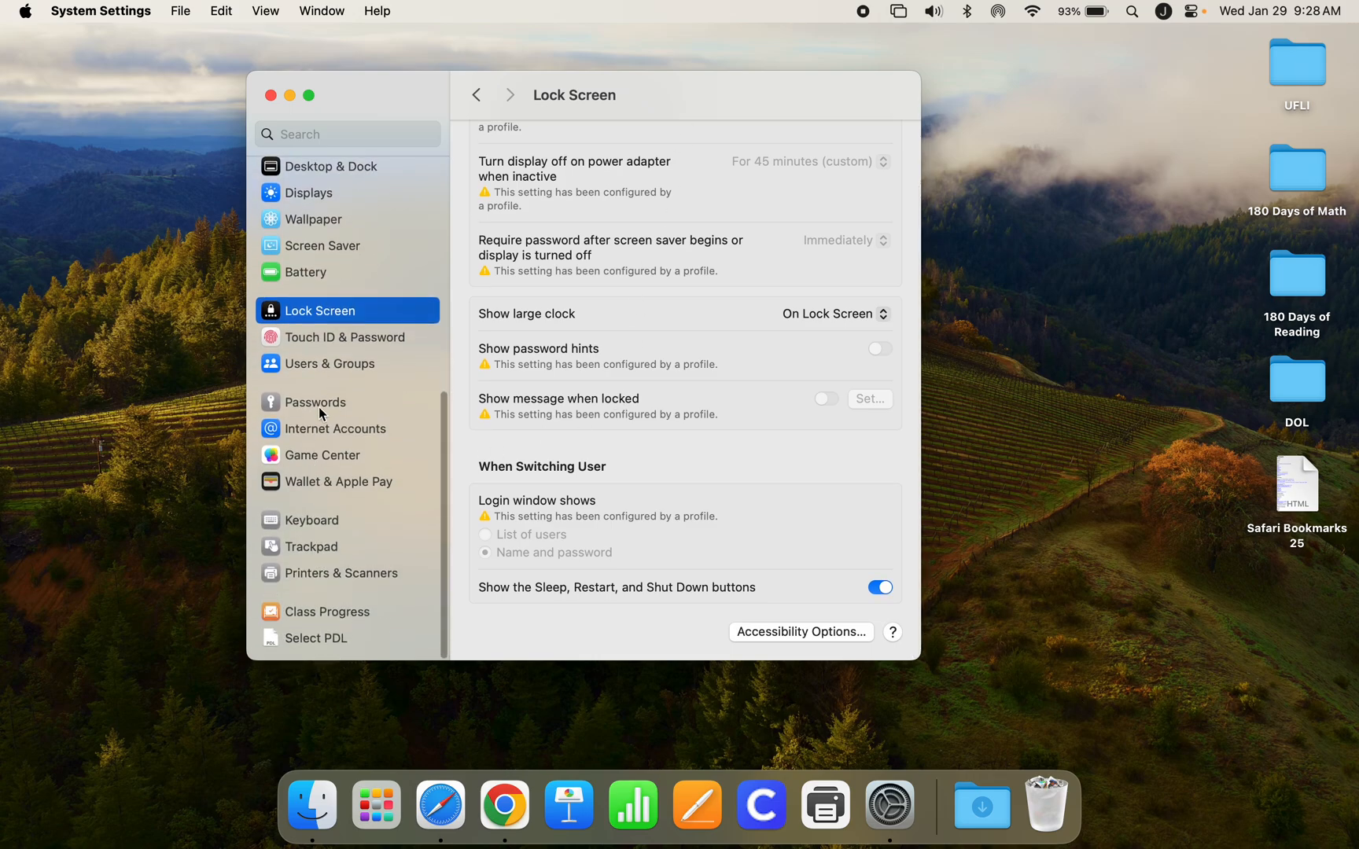
pyautogui.click(327, 340)
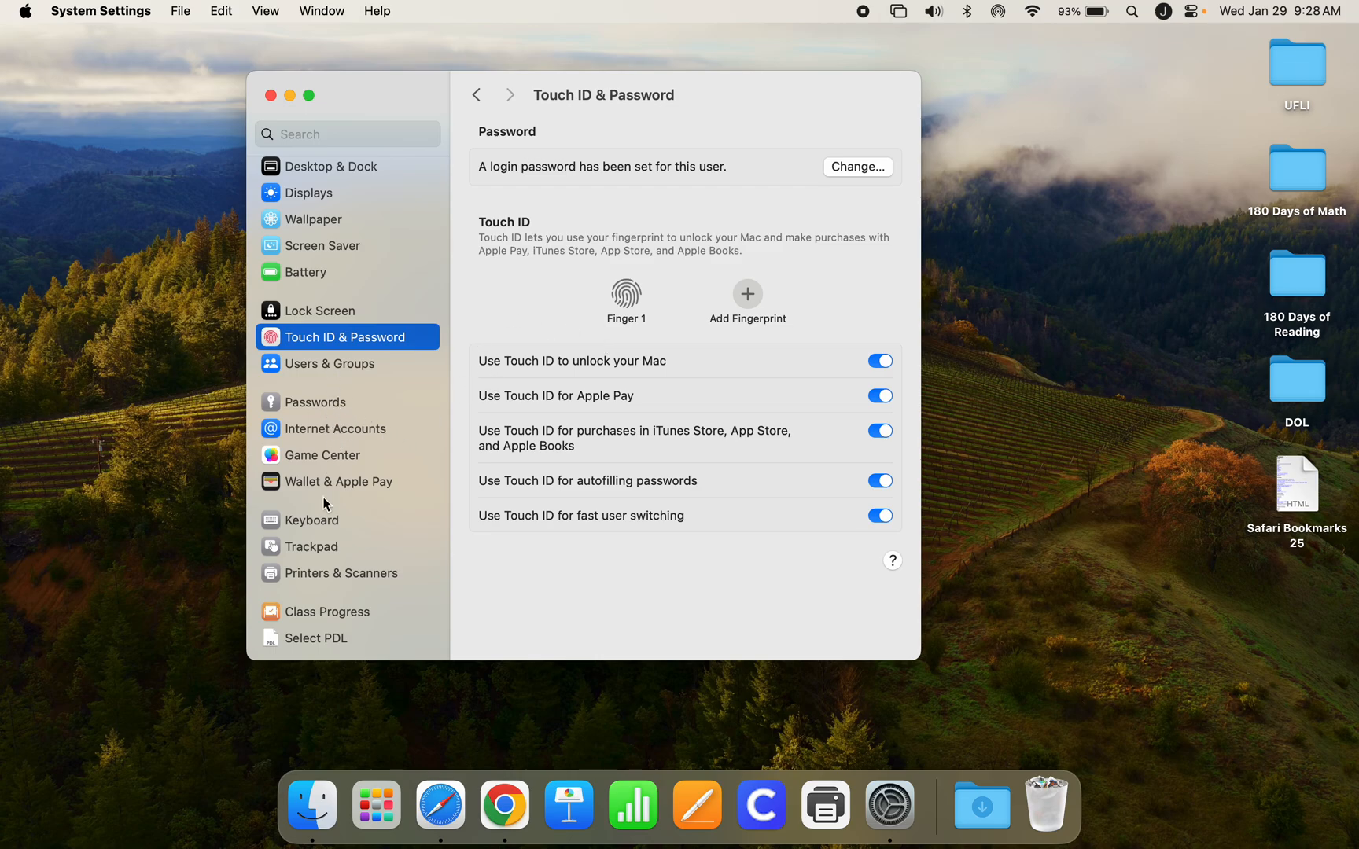
# Review the trackpad's More Gestures, Scroll & Zoom, and Point & Click settings
pyautogui.scroll(-2, 322, 504)
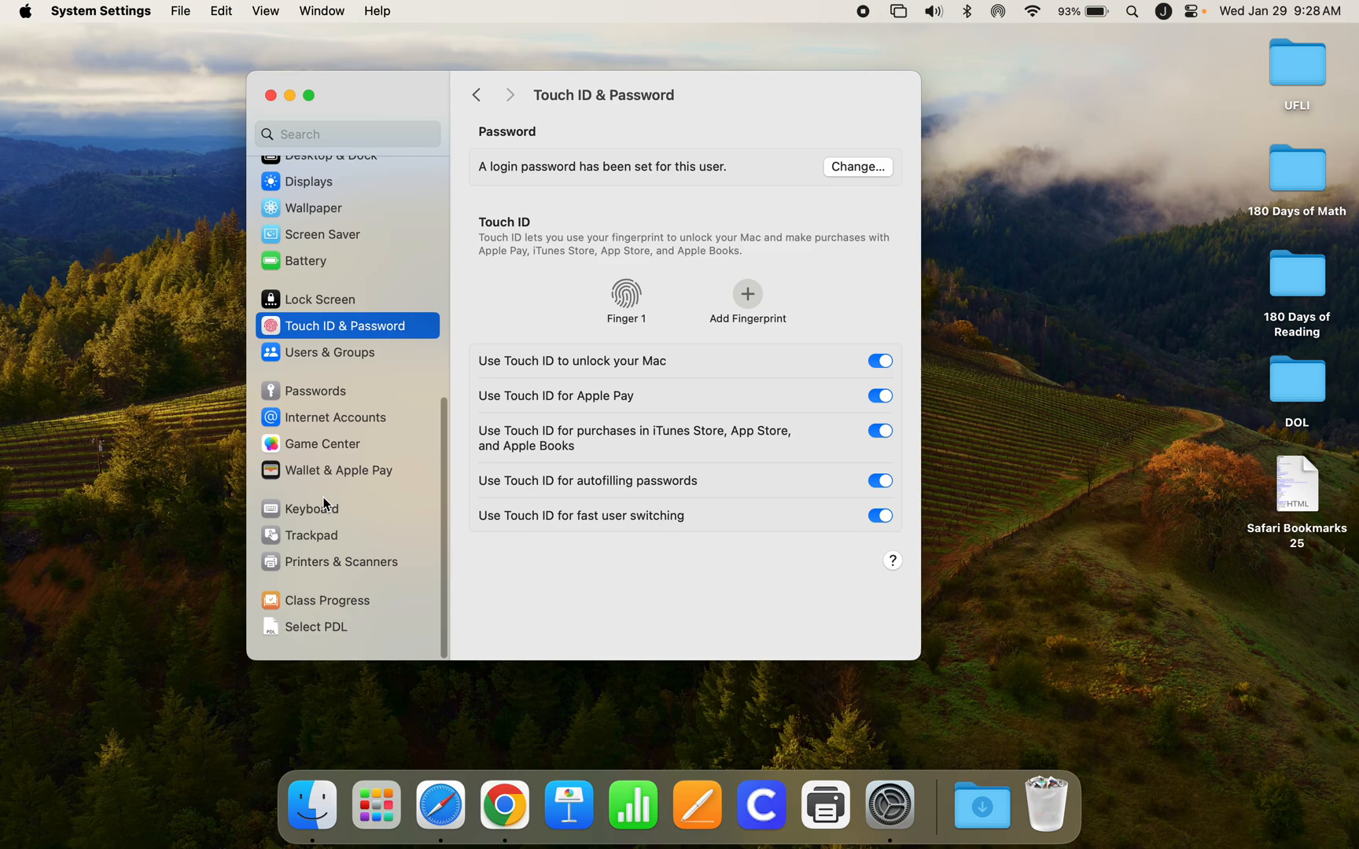
pyautogui.click(321, 540)
pyautogui.click(814, 276)
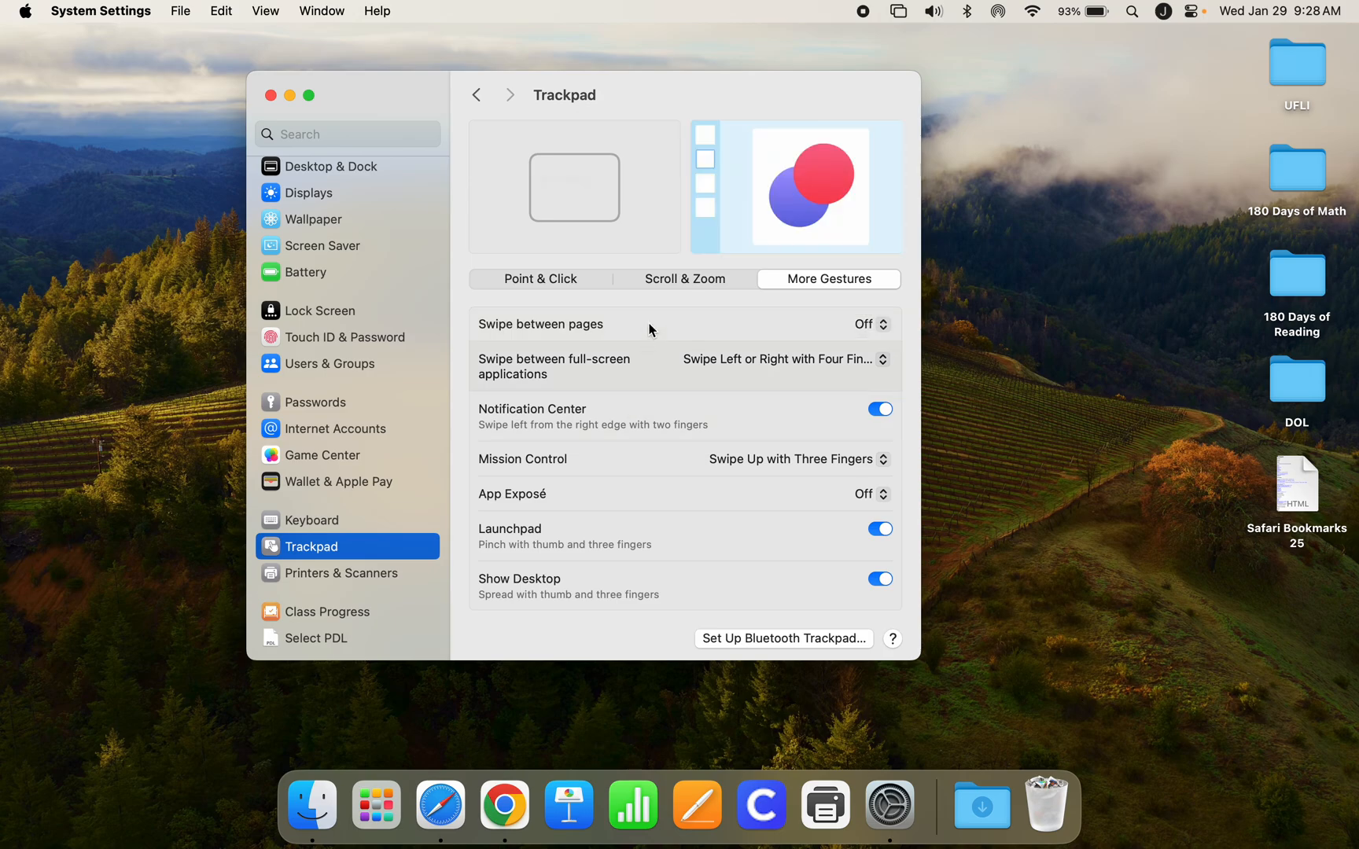
pyautogui.click(668, 277)
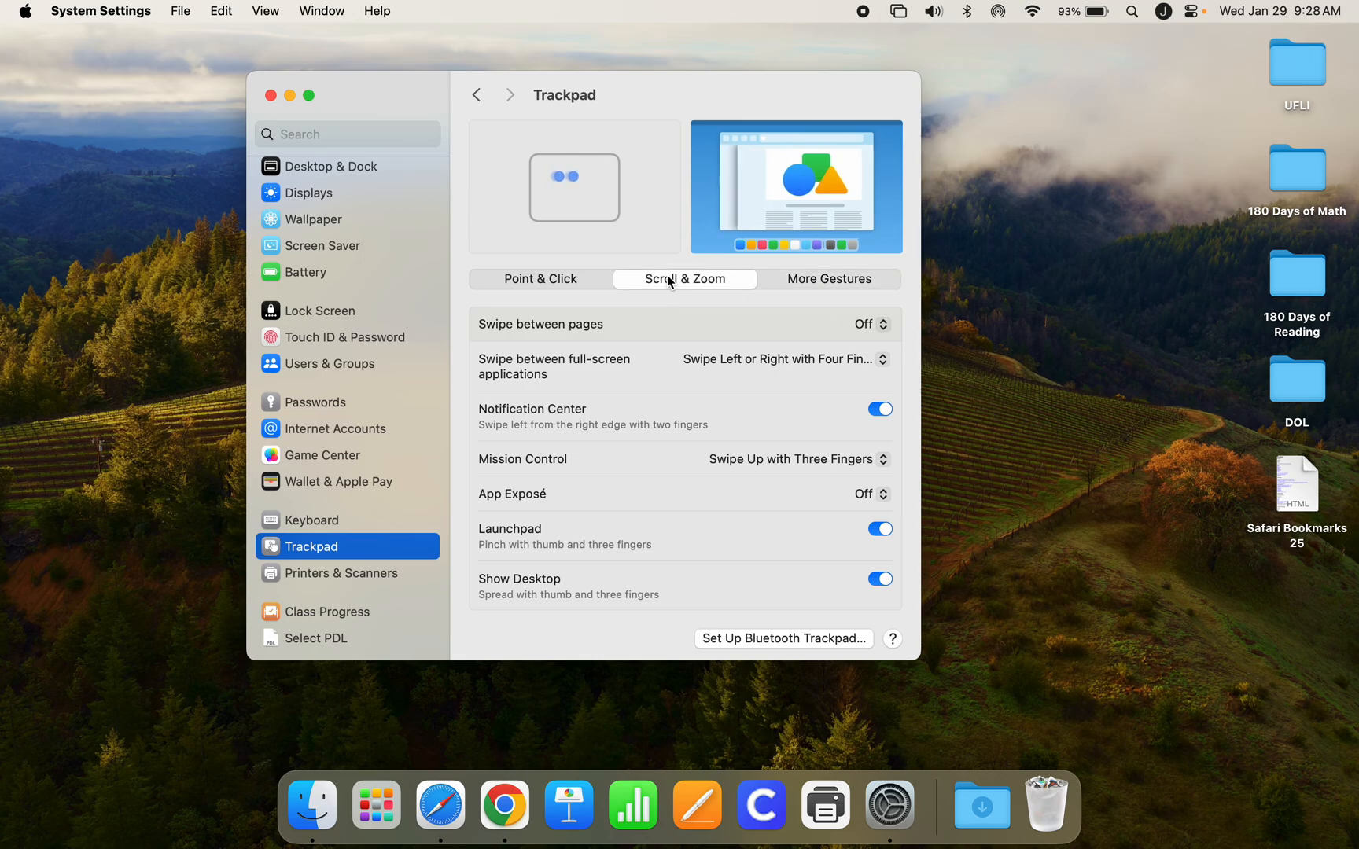
pyautogui.click(553, 276)
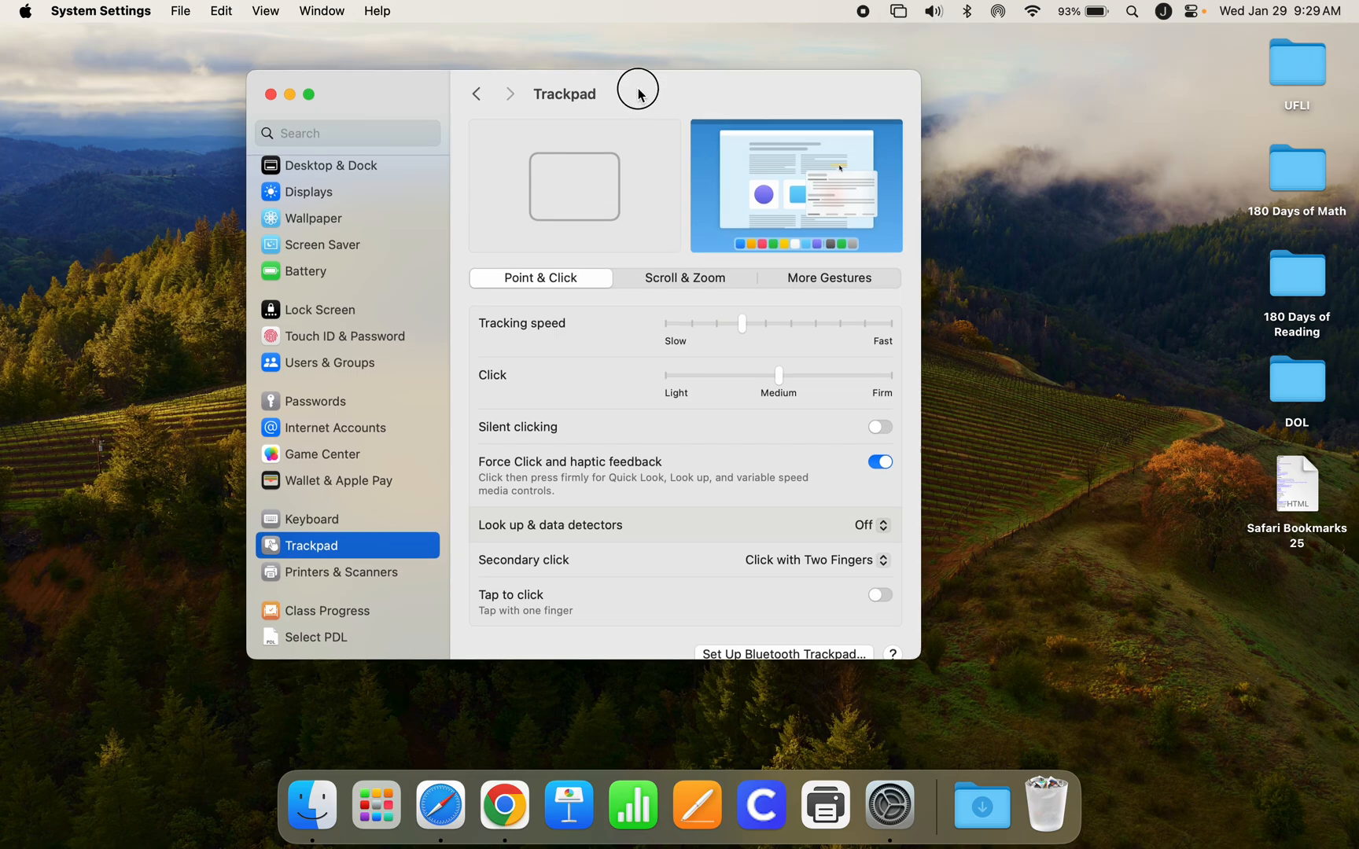
# Set PS—Burgundy as the default printer in the Printers & Scanners settings and close System Settings
pyautogui.moveTo(636, 90); pyautogui.dragTo(641, 85)
pyautogui.click(425, 566)
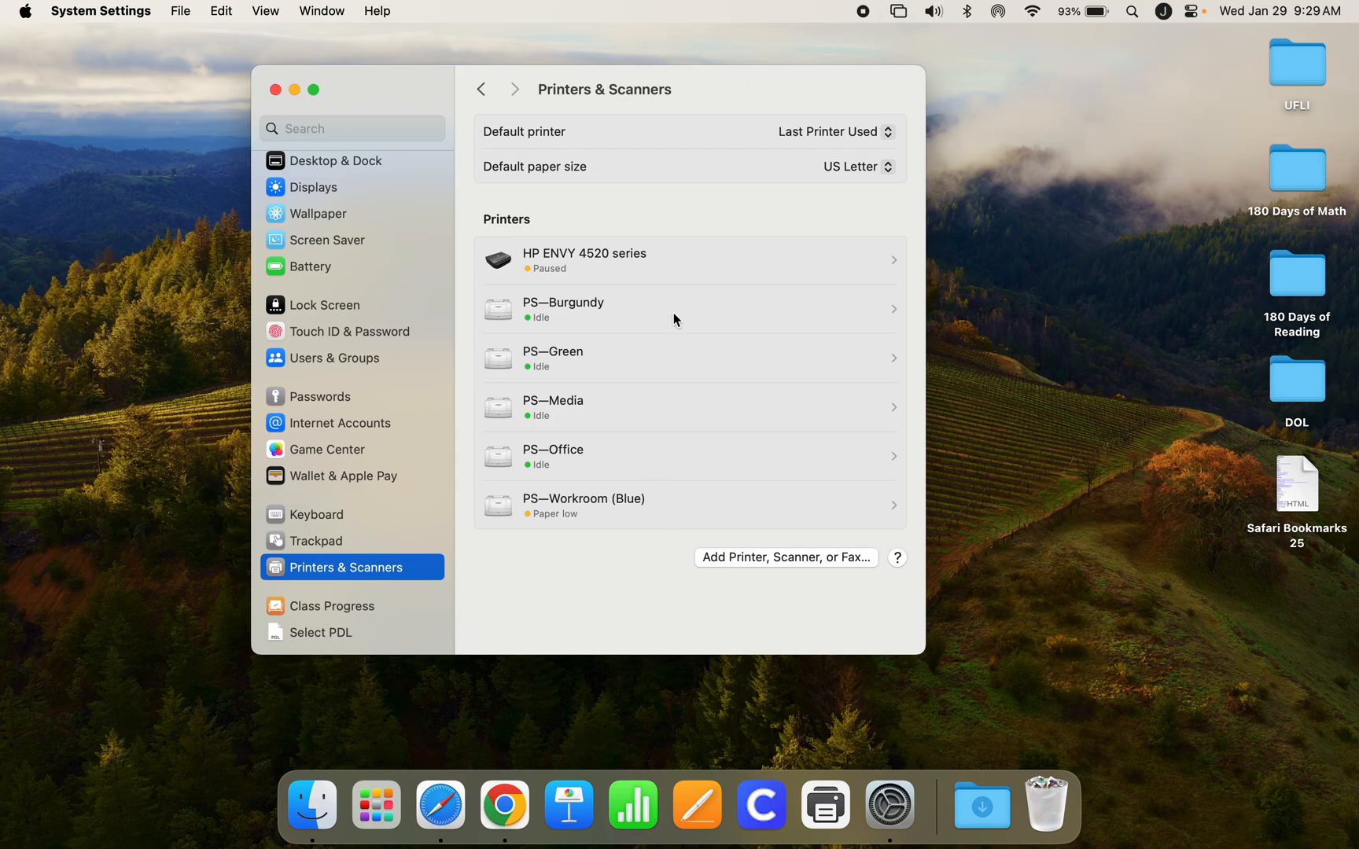
pyautogui.rightClick(601, 311)
pyautogui.click(638, 346)
pyautogui.scroll(-2, 389, 577)
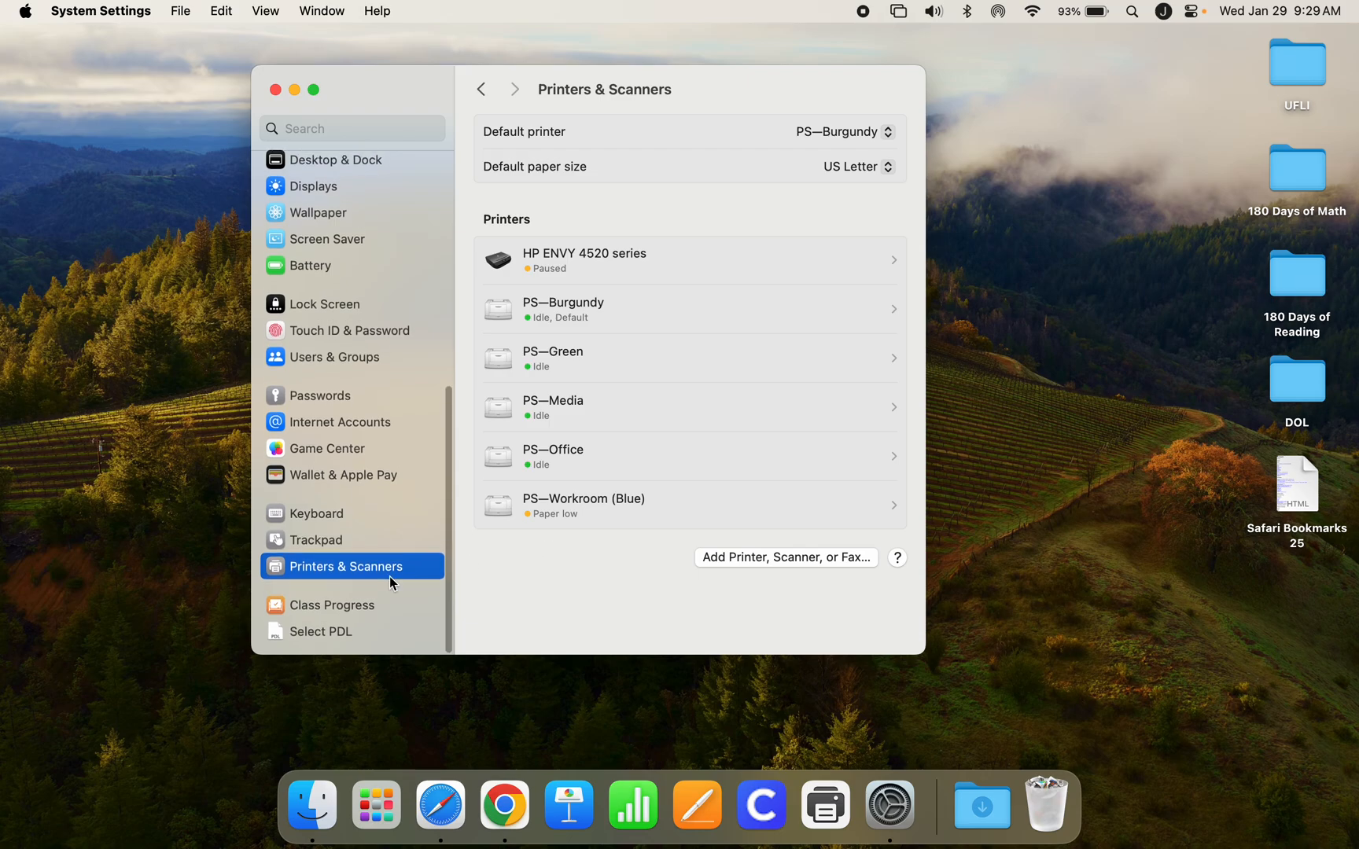
pyautogui.click(275, 89)
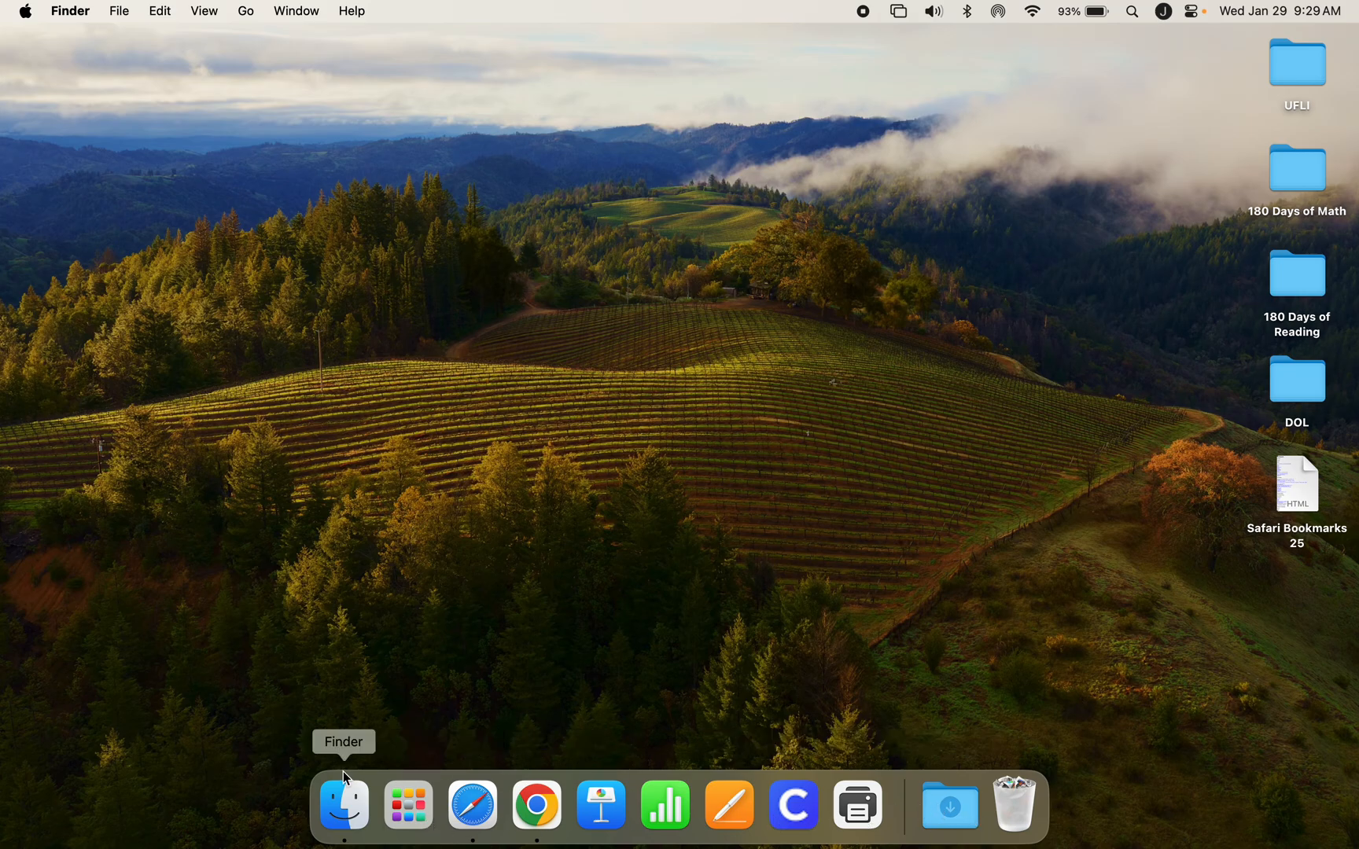
# Open a Finder window and set the Downloads folder in the Dock to sort by Date Added
pyautogui.click(345, 806)
pyautogui.moveTo(292, 132); pyautogui.dragTo(276, 127)
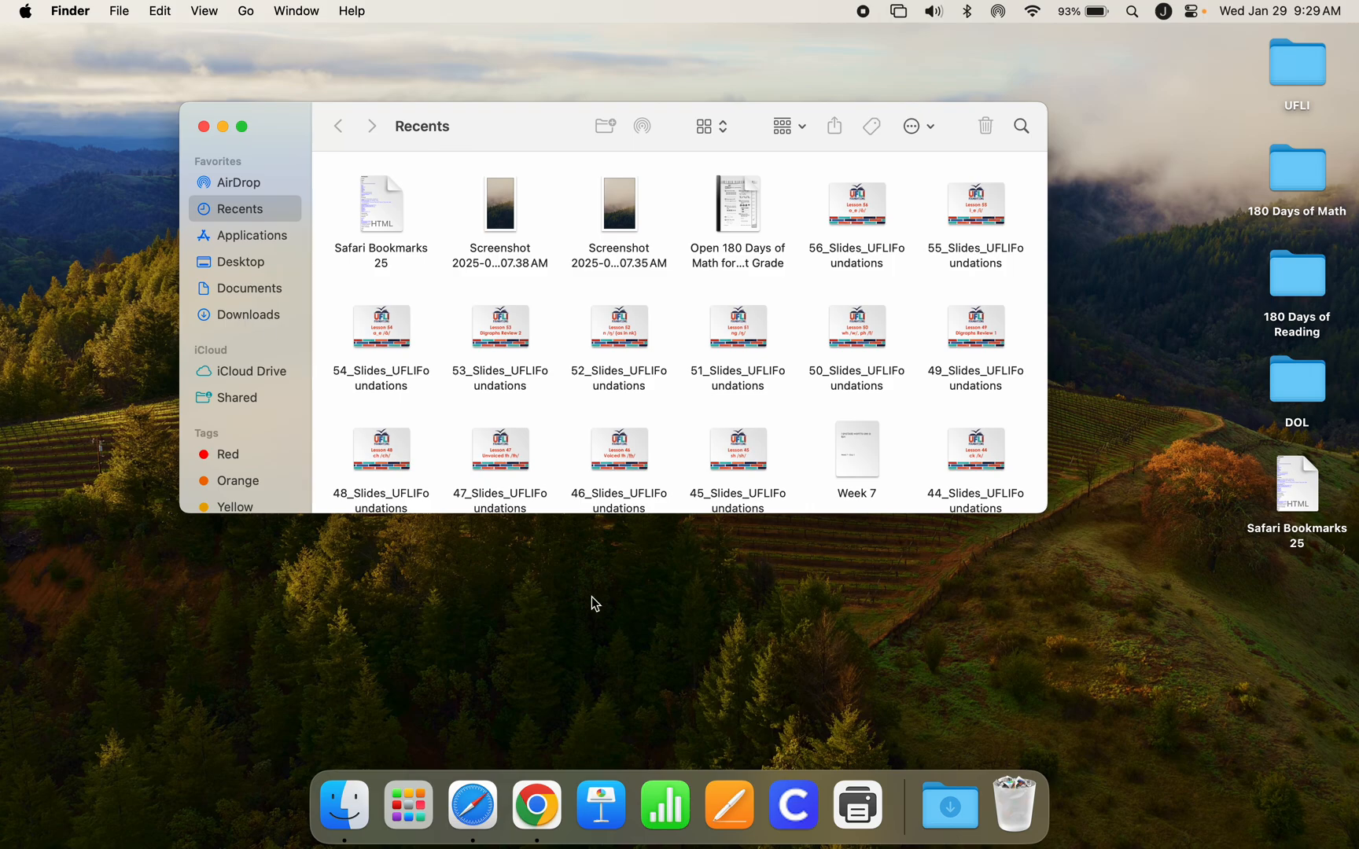
pyautogui.rightClick(961, 818)
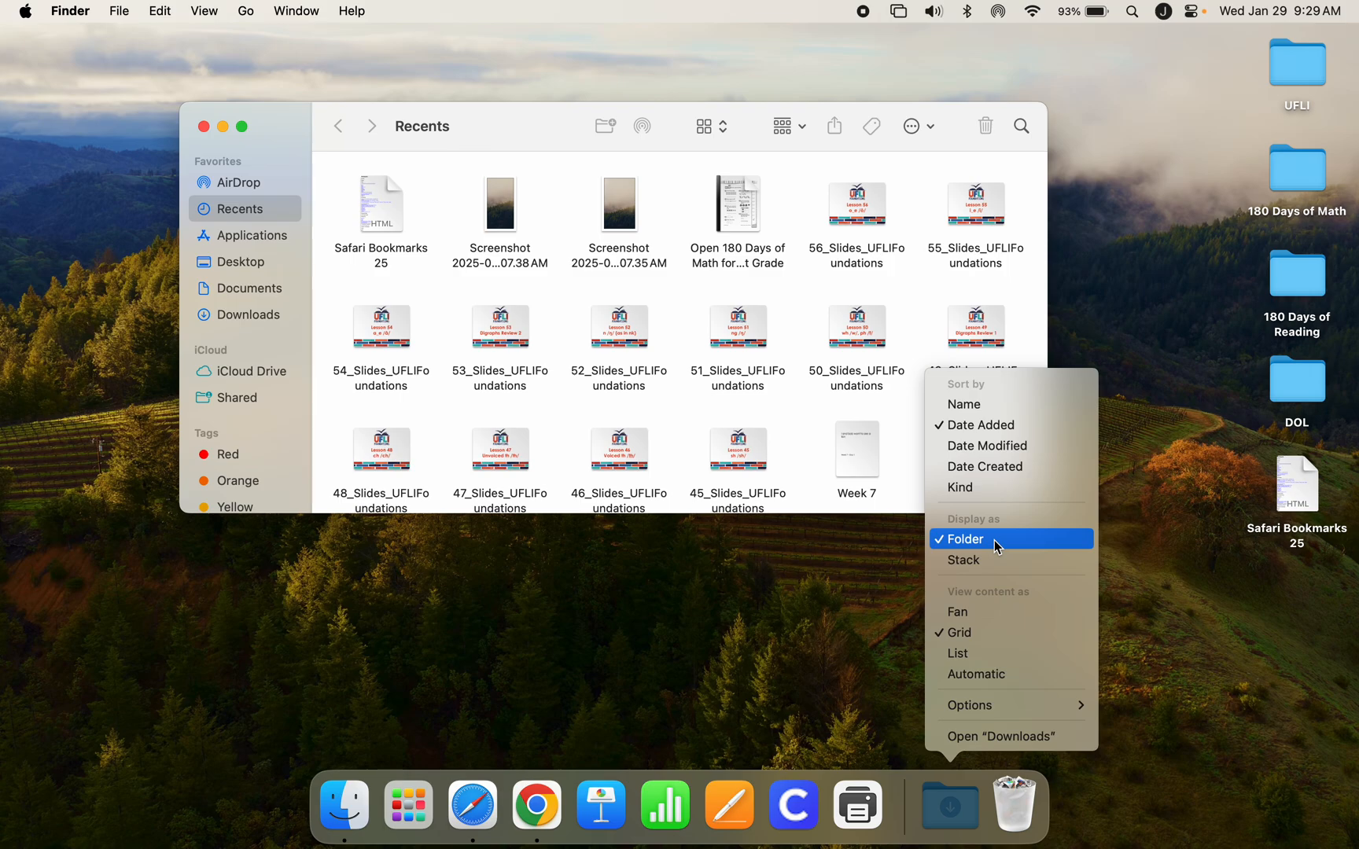
pyautogui.click(1012, 427)
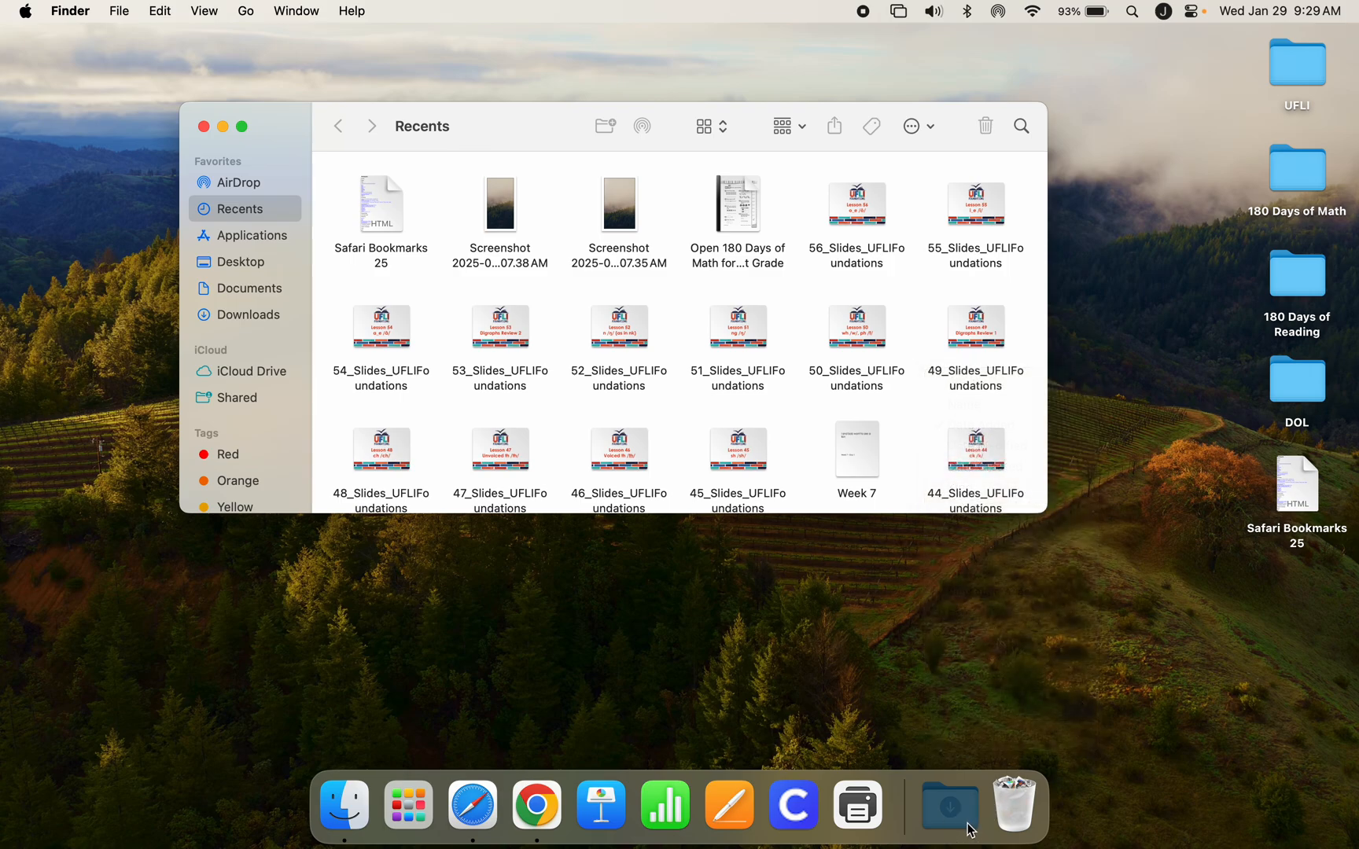
# View the contents of the Downloads folder from the Dock and close the Finder window
pyautogui.click(950, 806)
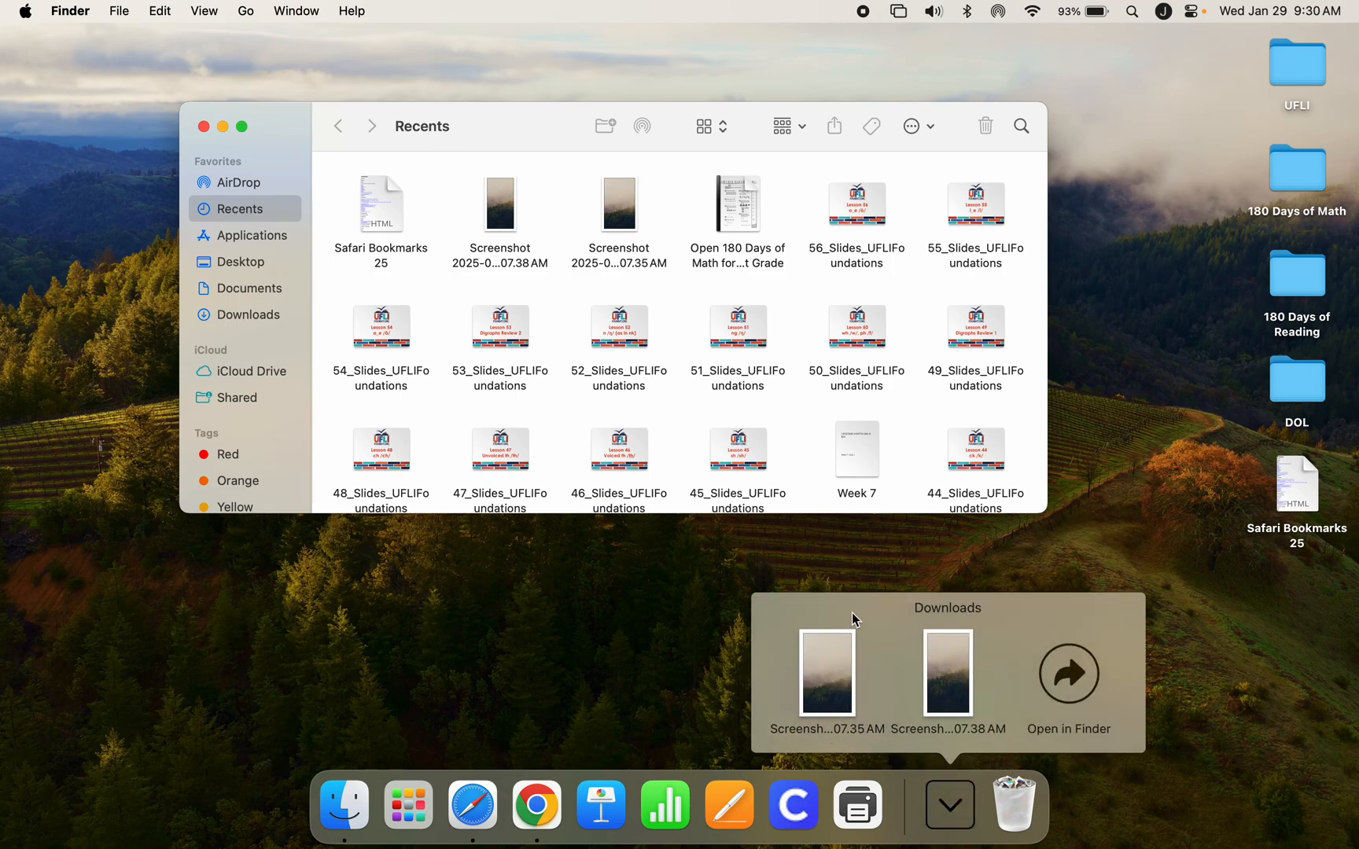
pyautogui.click(955, 808)
pyautogui.click(955, 808)
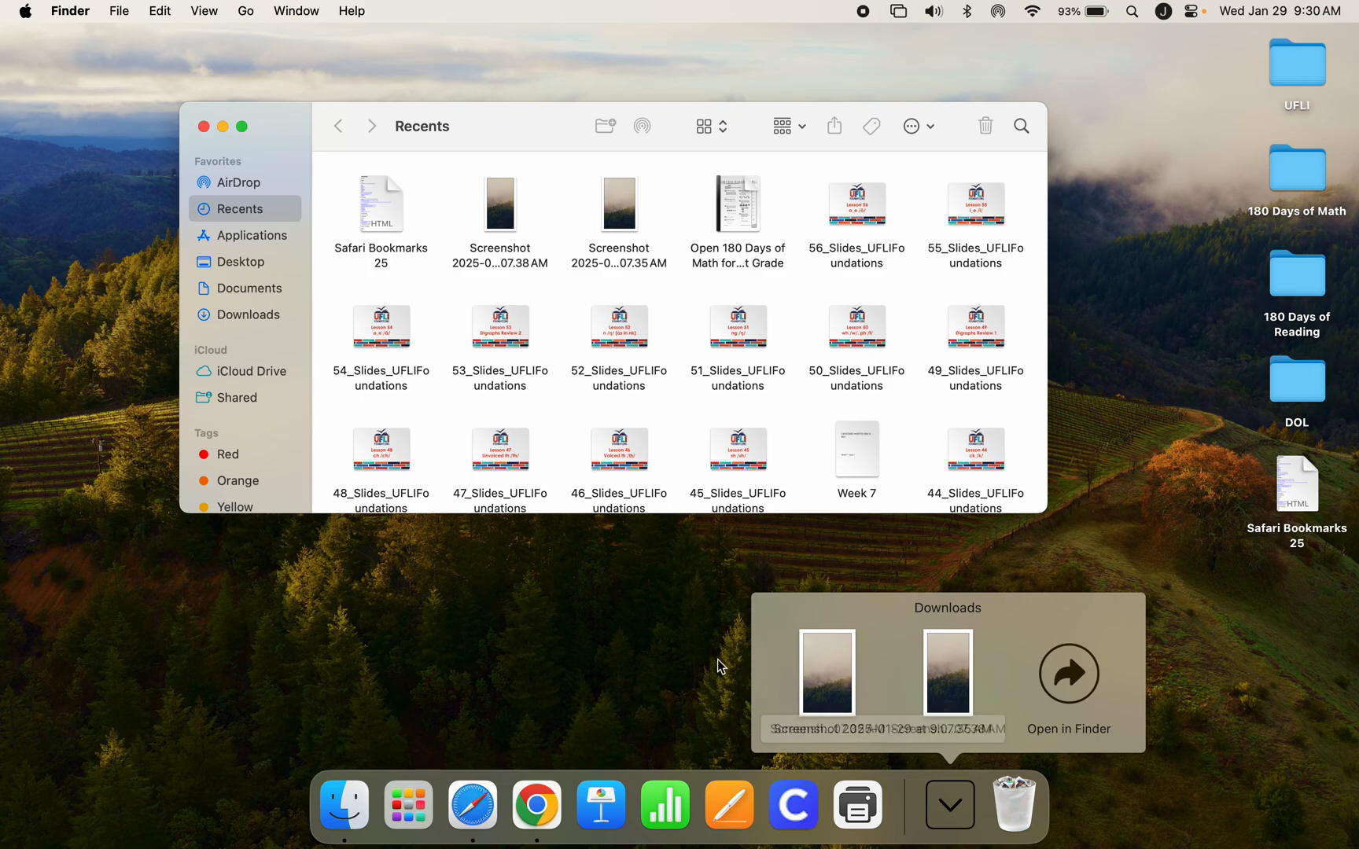
pyautogui.click(279, 139)
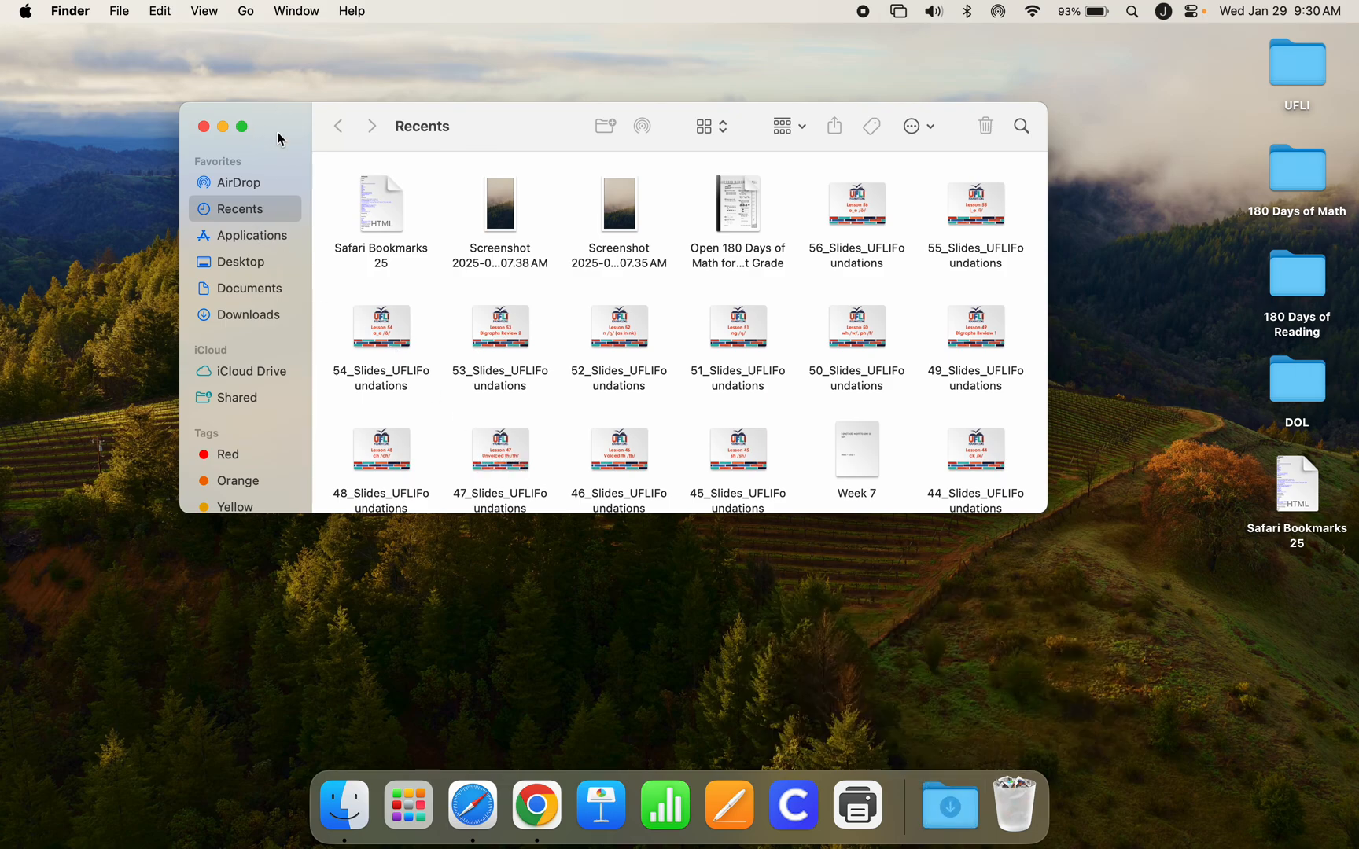
pyautogui.click(202, 127)
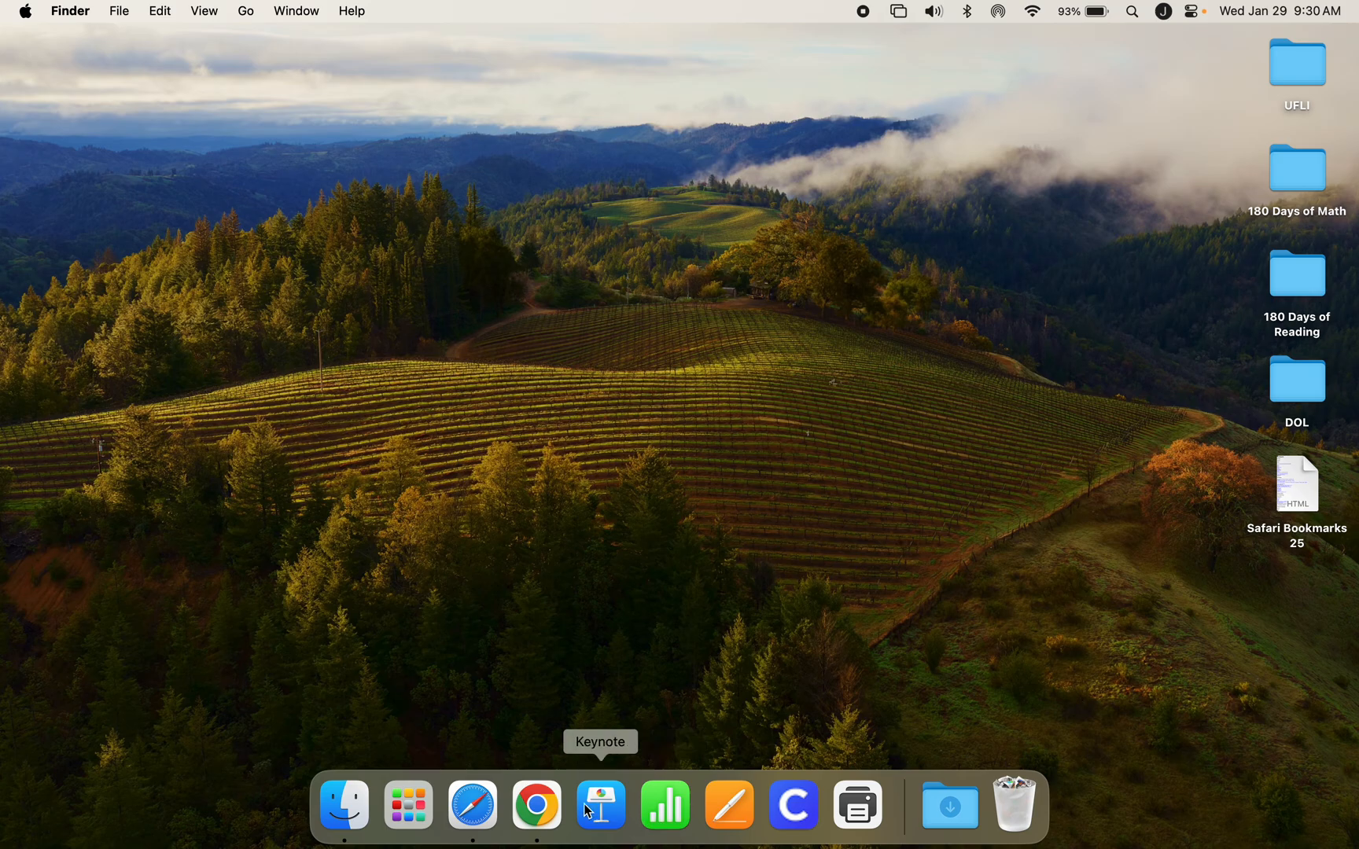
# Switch to Chrome and look through its History and View commands without choosing any
pyautogui.click(536, 806)
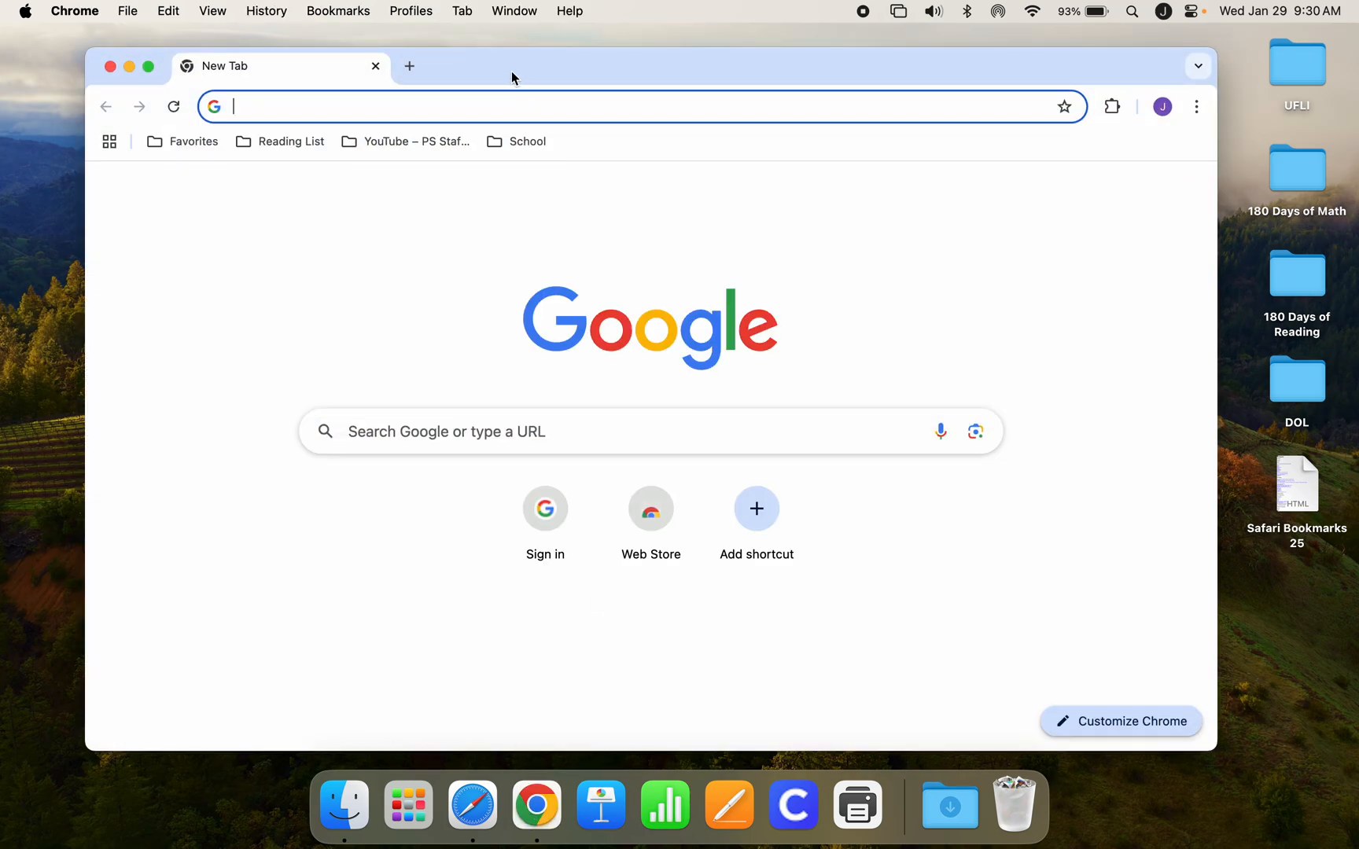
pyautogui.click(318, 13)
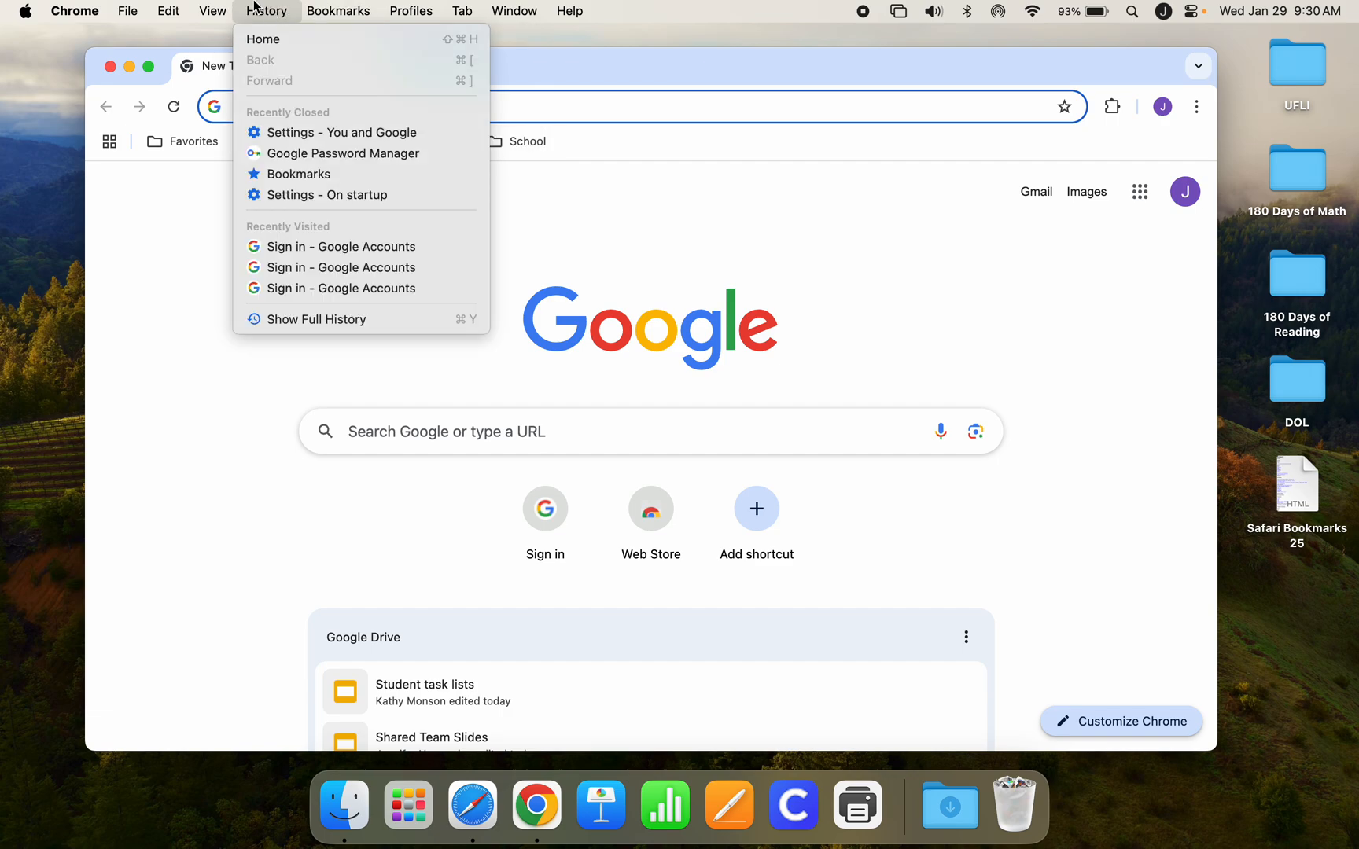
pyautogui.moveTo(214, 11)
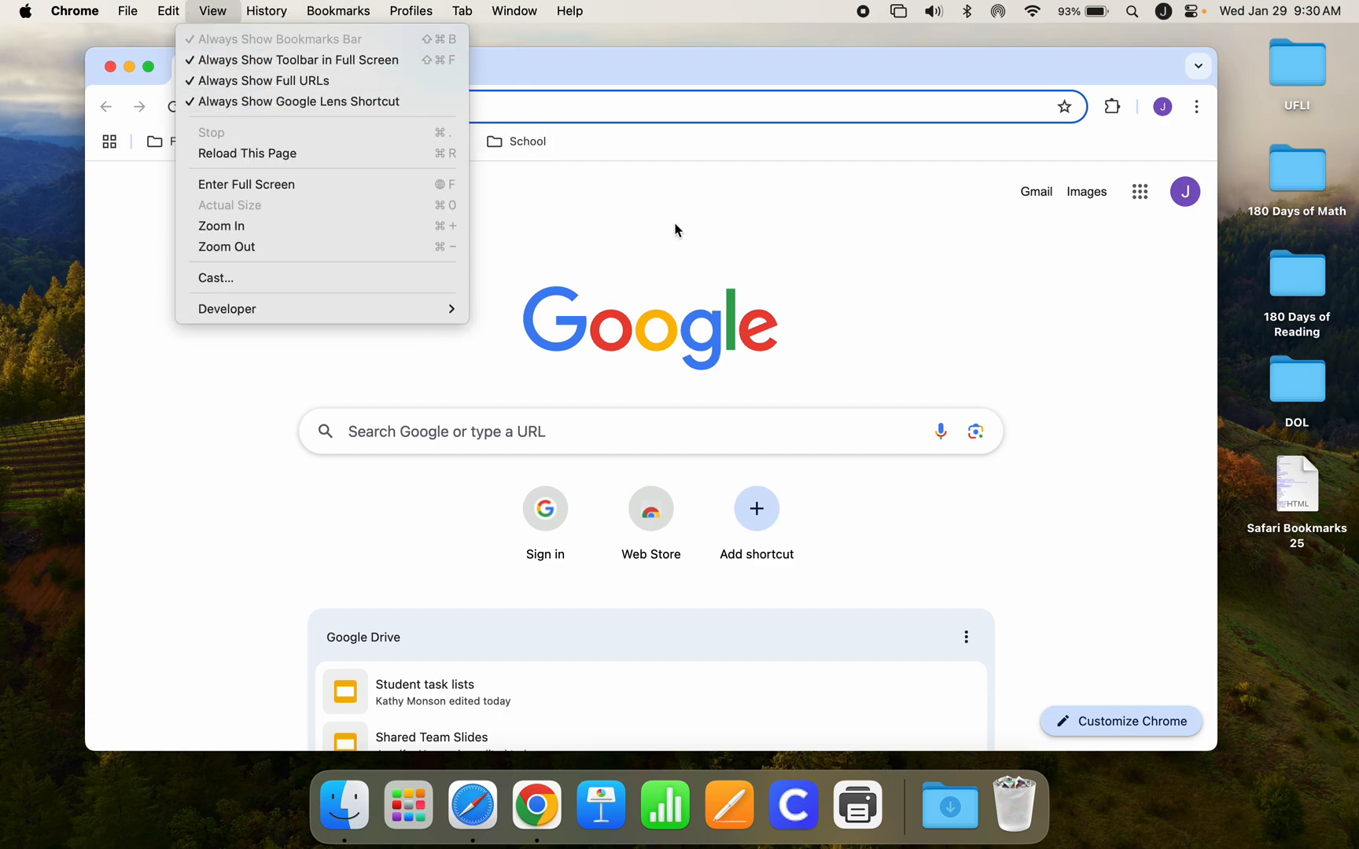
pyautogui.click(551, 246)
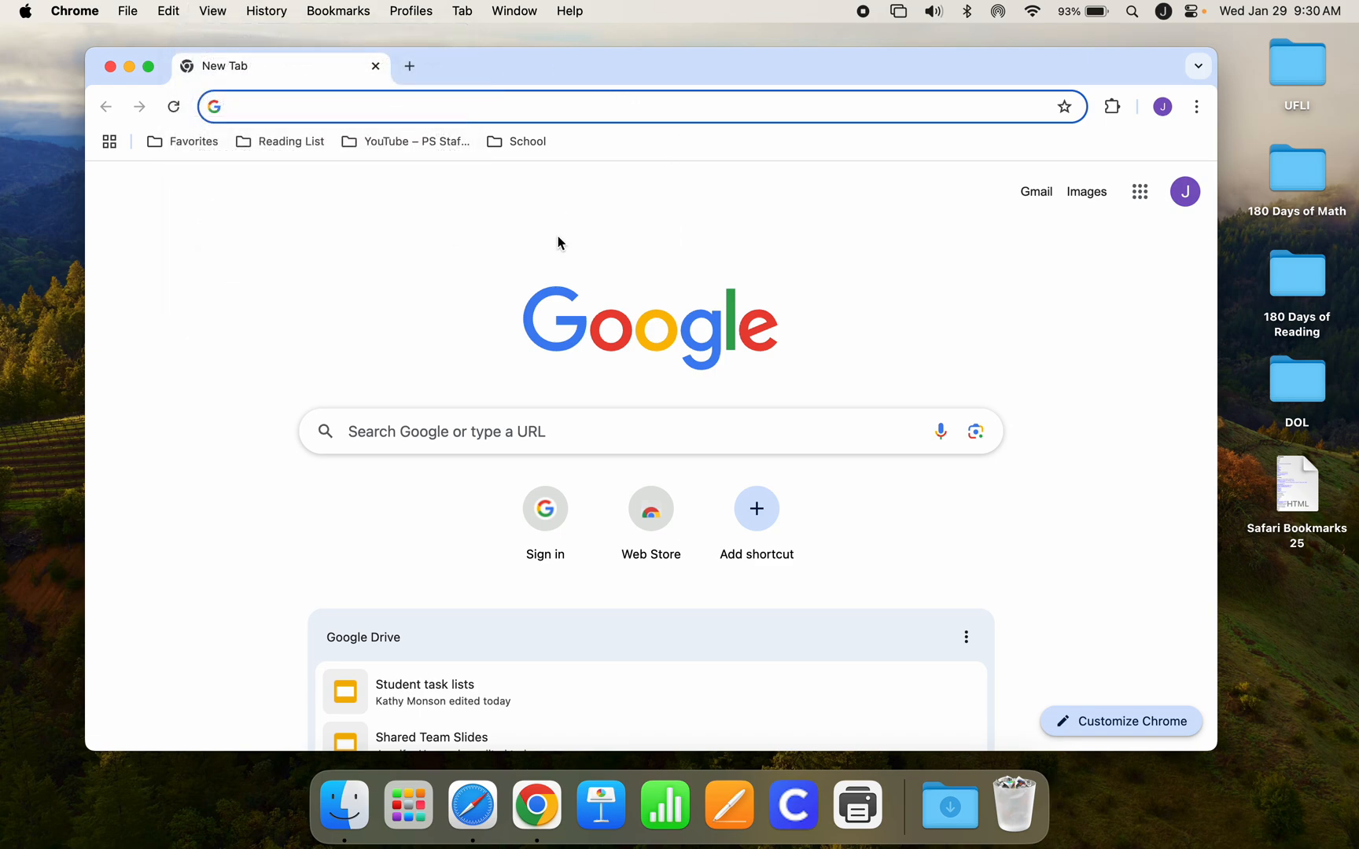
# Switch to Safari, view the items available for customizing its toolbar, and close the customization sheet without changes
pyautogui.click(498, 827)
pyautogui.moveTo(383, 39)
pyautogui.mouseDown()
pyautogui.moveTo(368, 59)
pyautogui.moveTo(378, 109)
pyautogui.moveTo(357, 36)
pyautogui.mouseUp()
pyautogui.rightClick(357, 35)
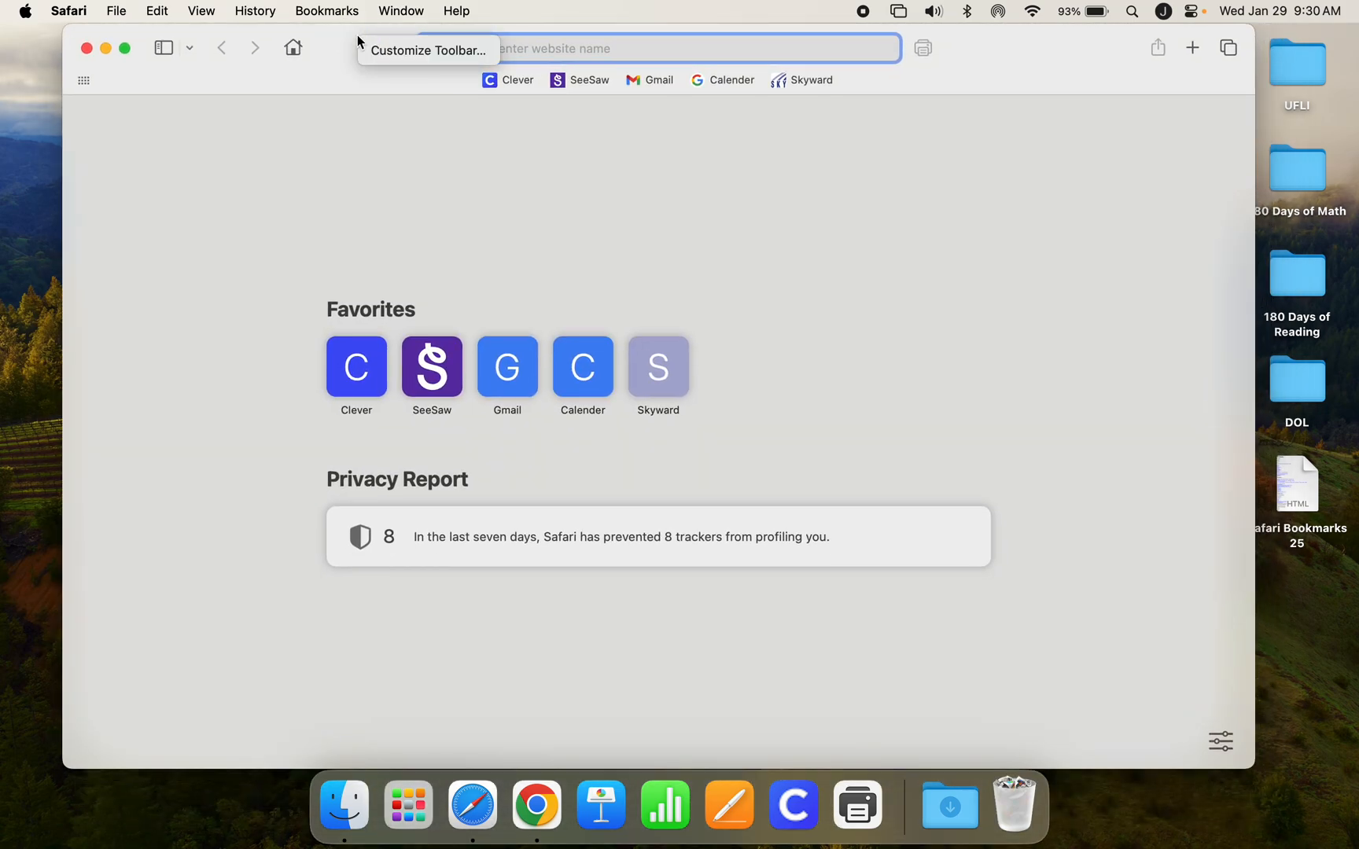
pyautogui.click(401, 52)
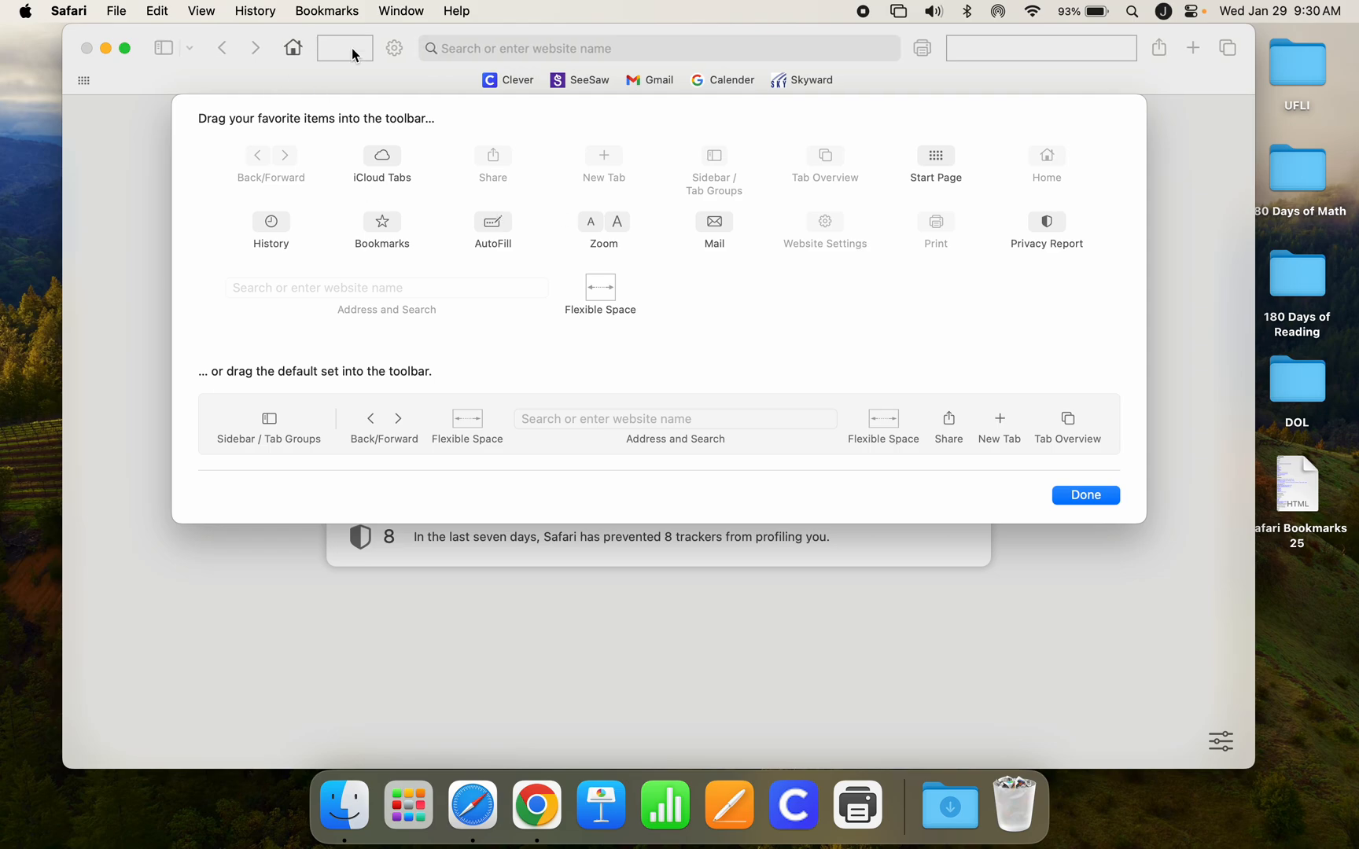
pyautogui.click(1090, 498)
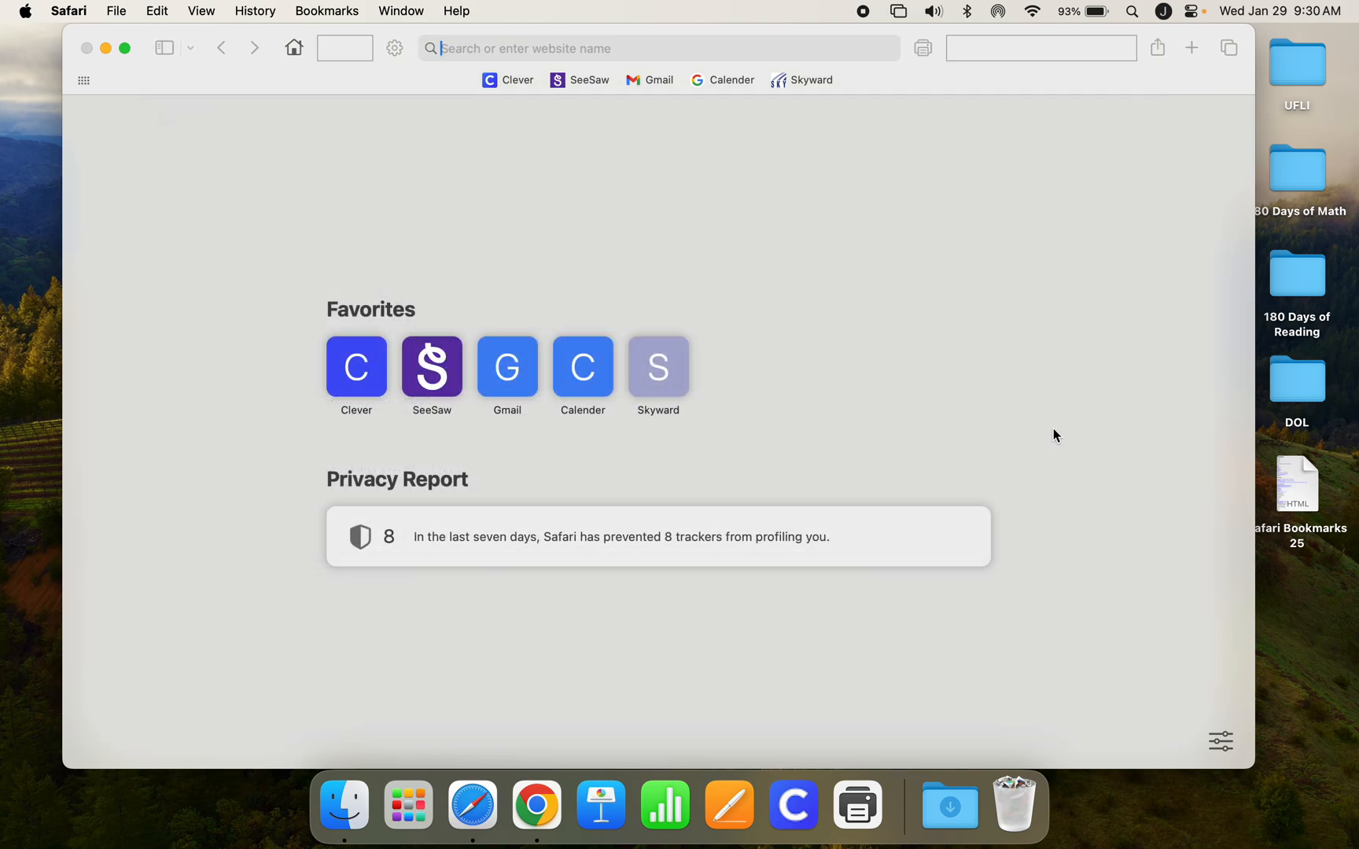
# Turn off Background Image, Reading List, Siri Suggestions and Privacy Report on Safari's start page, and switch Shared with You off and on again
pyautogui.click(1229, 745)
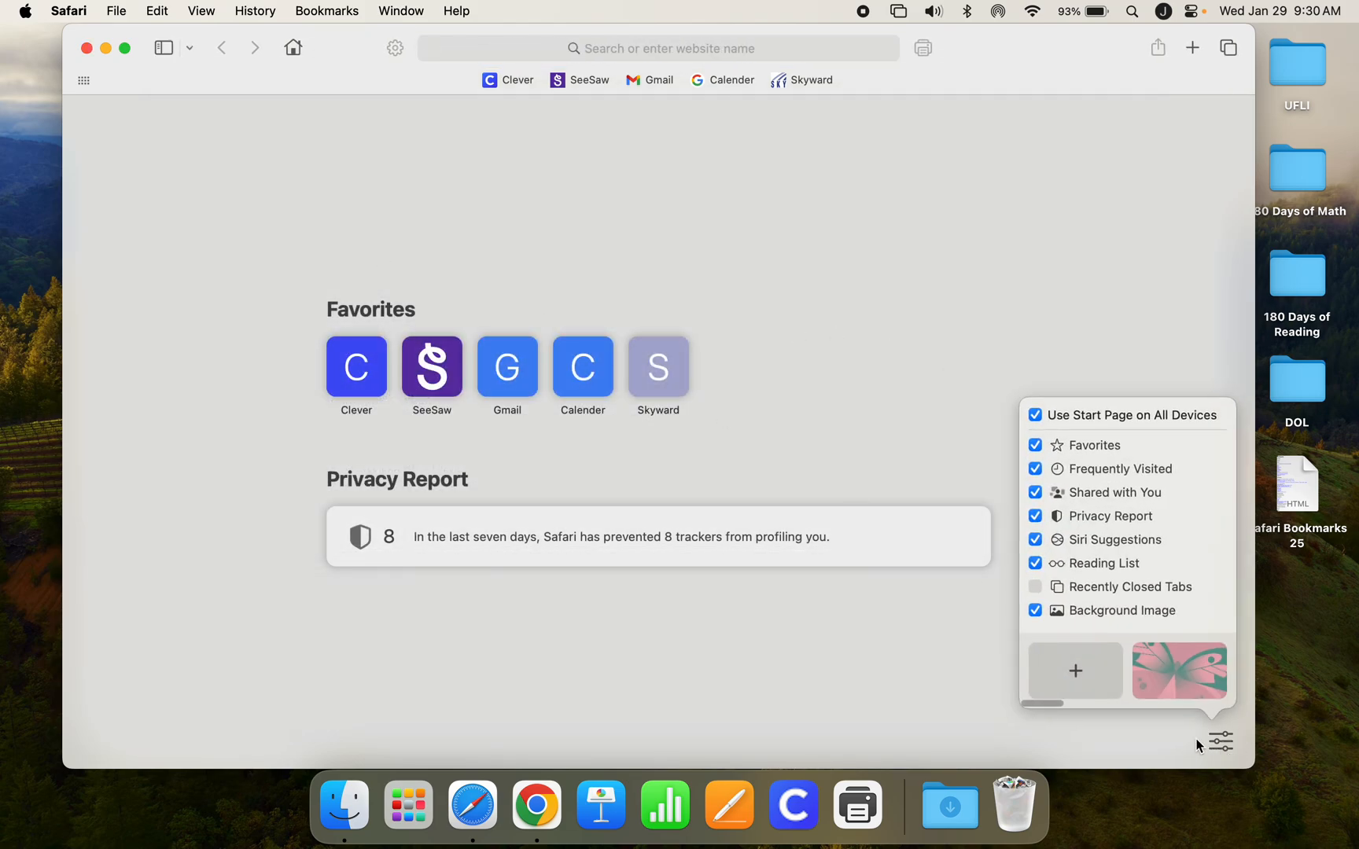
pyautogui.click(1045, 611)
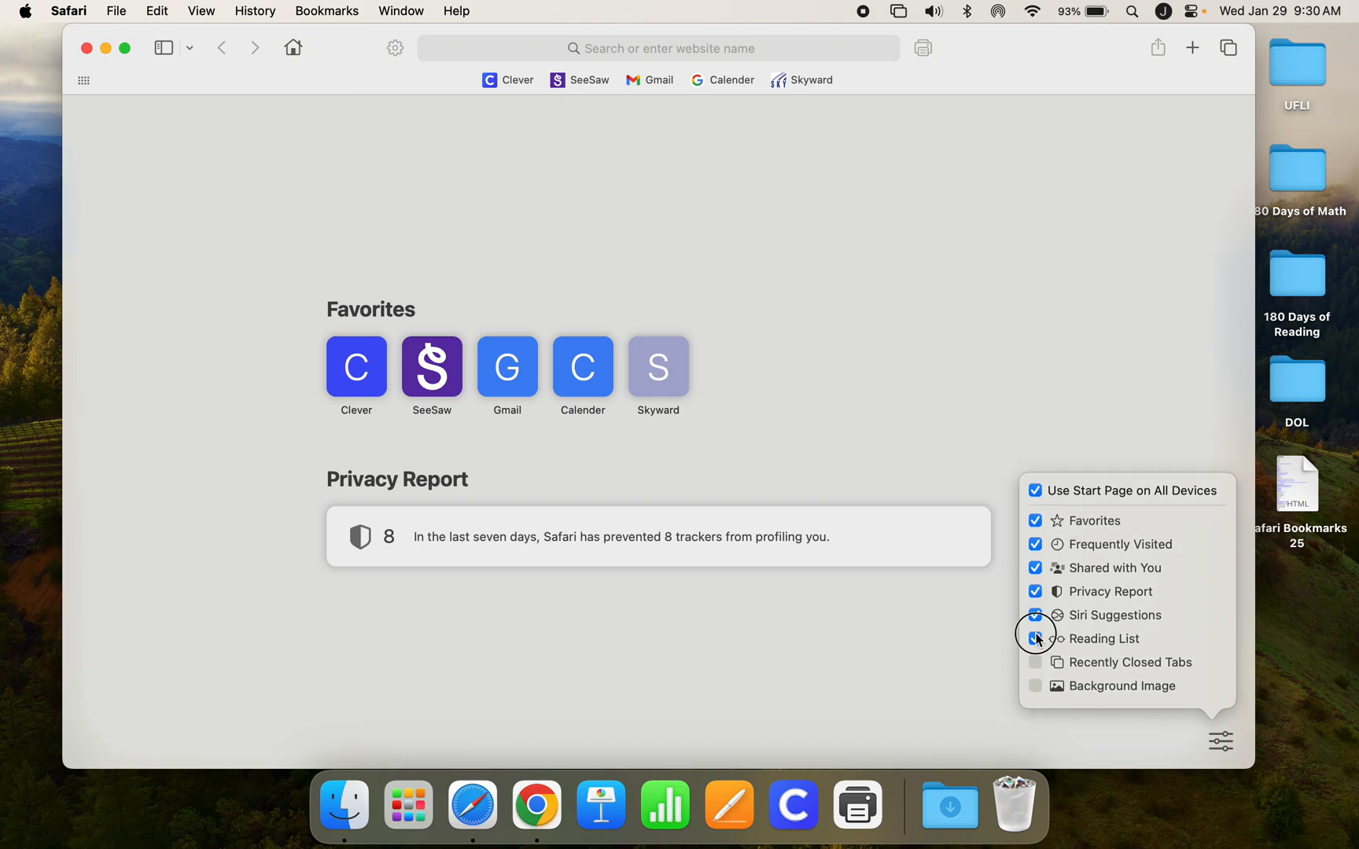
pyautogui.click(1035, 639)
pyautogui.click(1035, 615)
pyautogui.click(1035, 591)
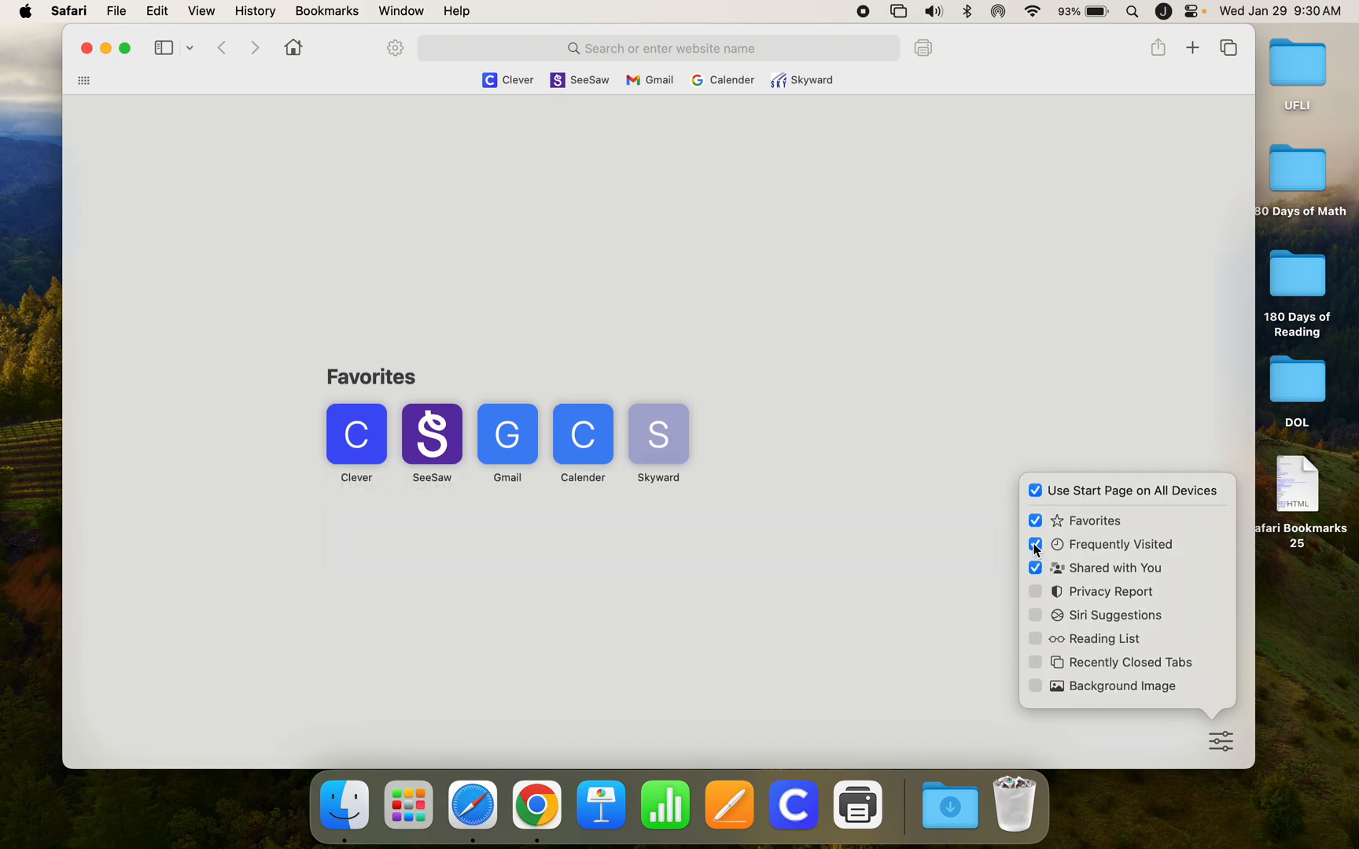
pyautogui.click(1035, 568)
pyautogui.click(1035, 568)
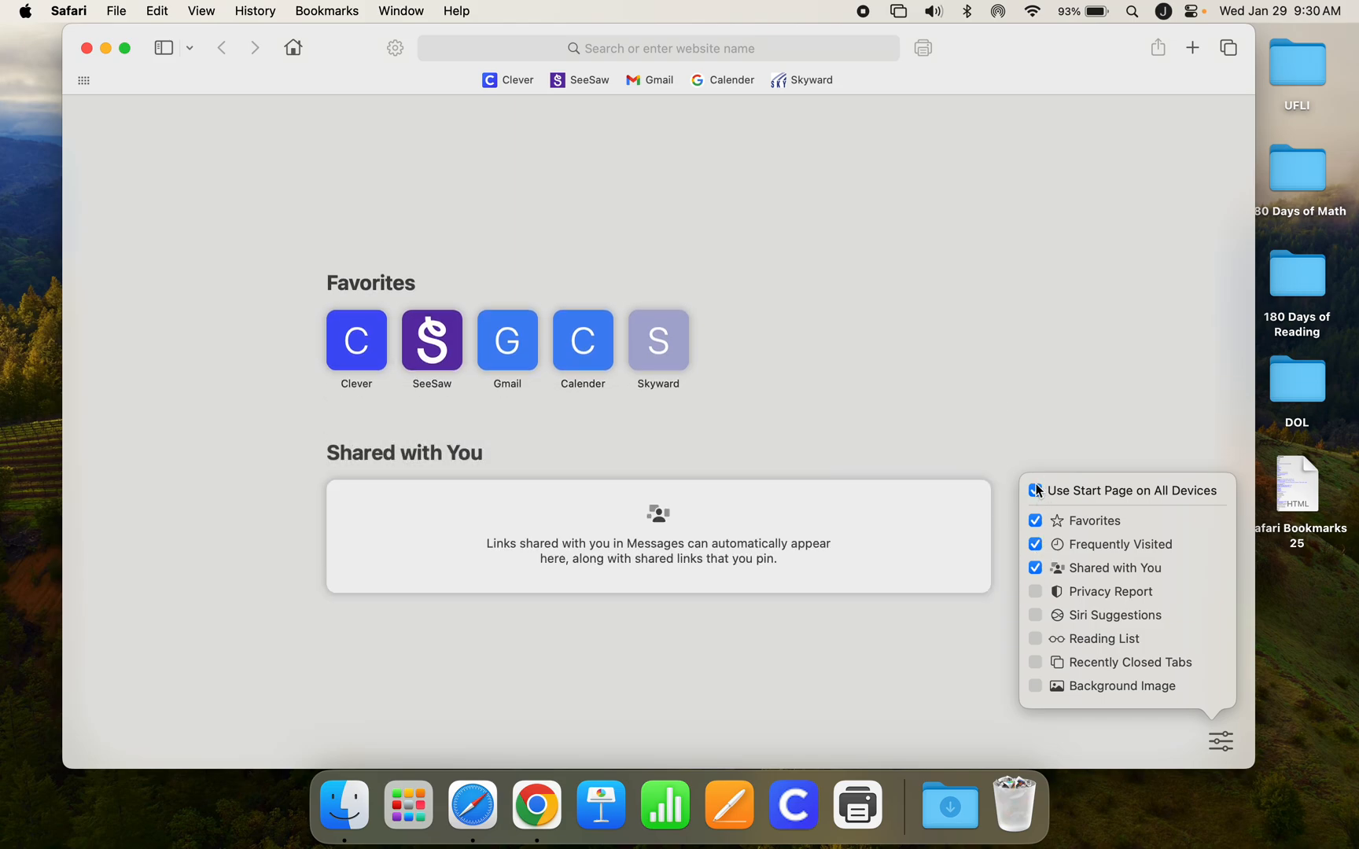
pyautogui.click(1025, 416)
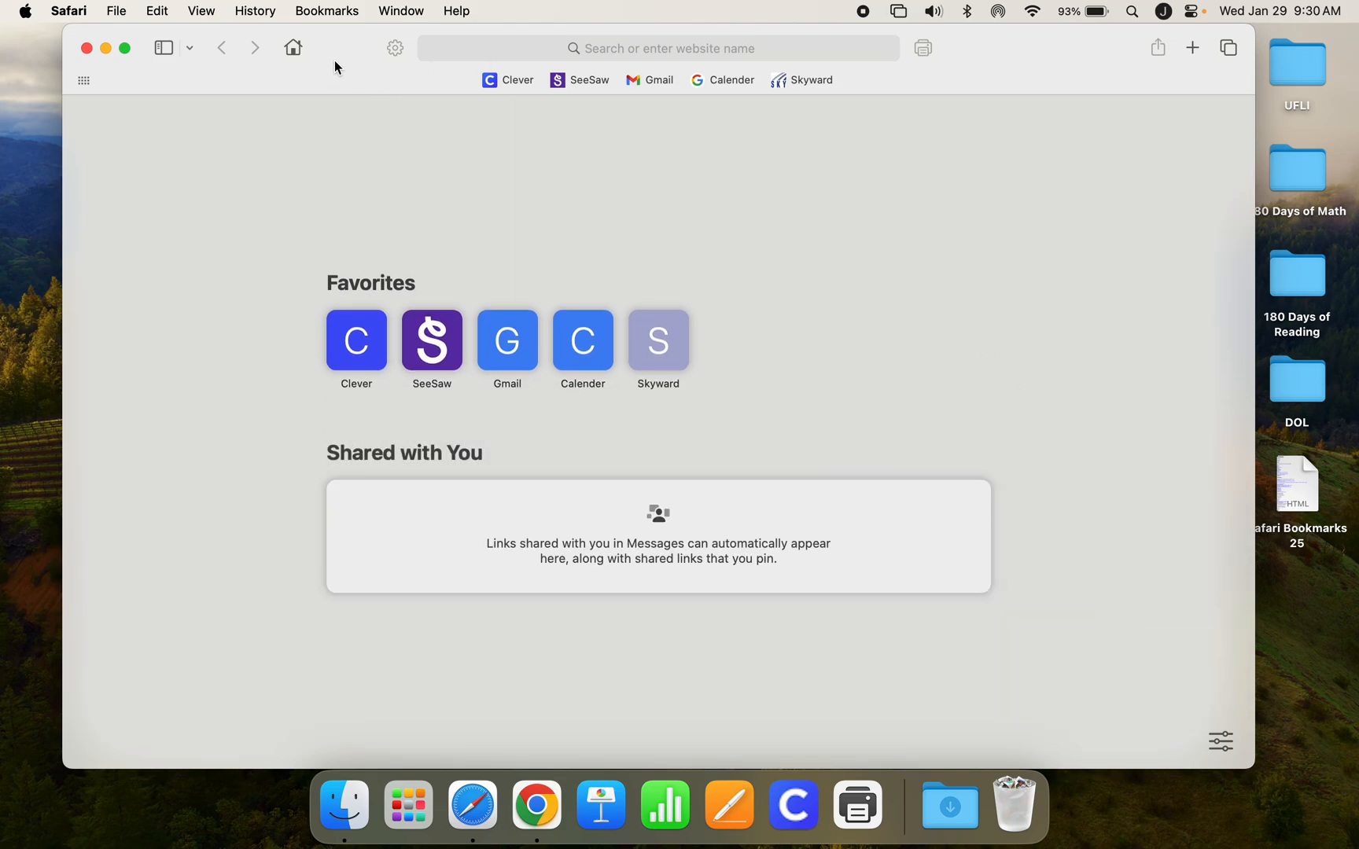
# Open Safari's settings, review the General options, and close the settings window
pyautogui.moveTo(329, 42); pyautogui.dragTo(326, 47)
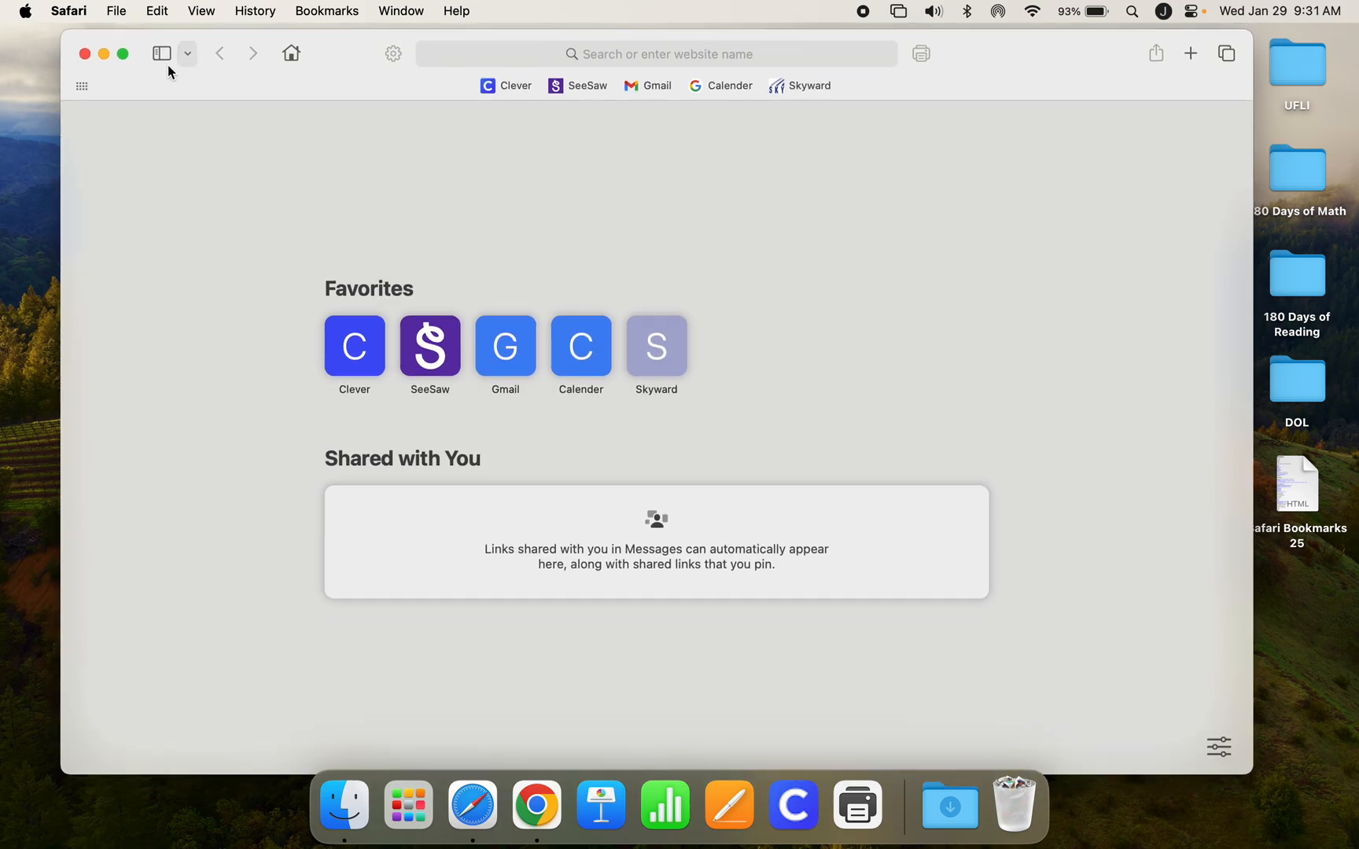
pyautogui.click(79, 17)
pyautogui.click(88, 91)
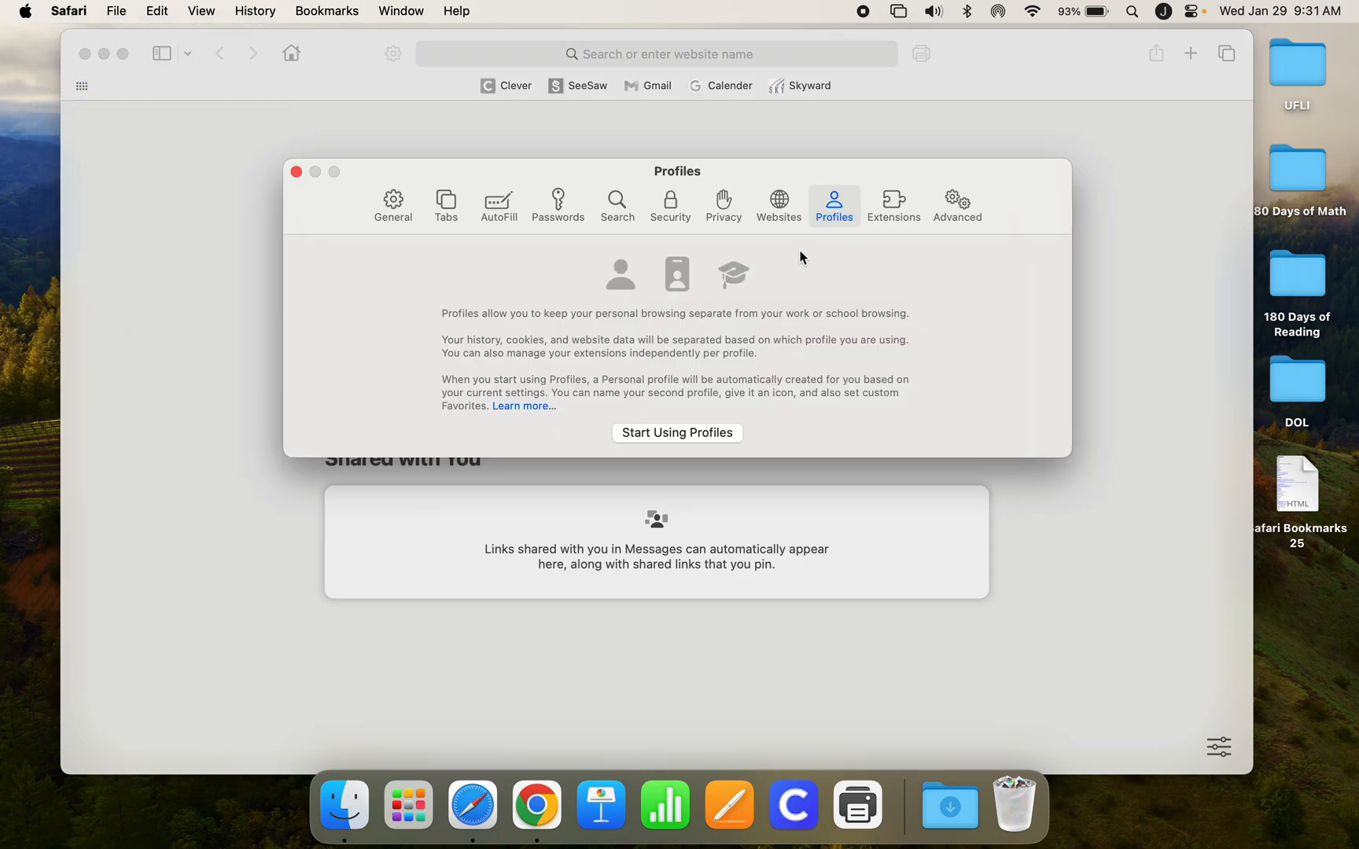
pyautogui.click(393, 206)
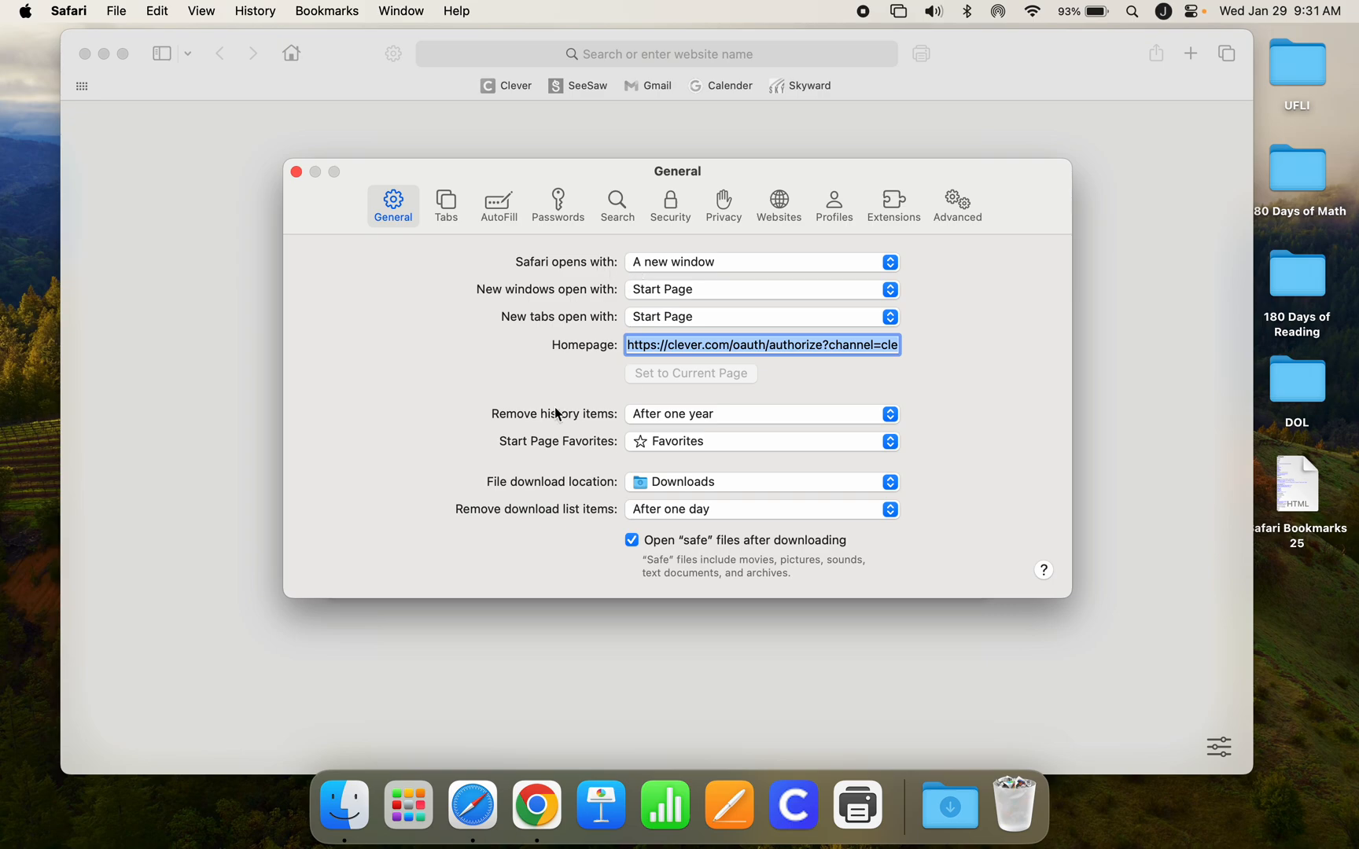
pyautogui.click(296, 171)
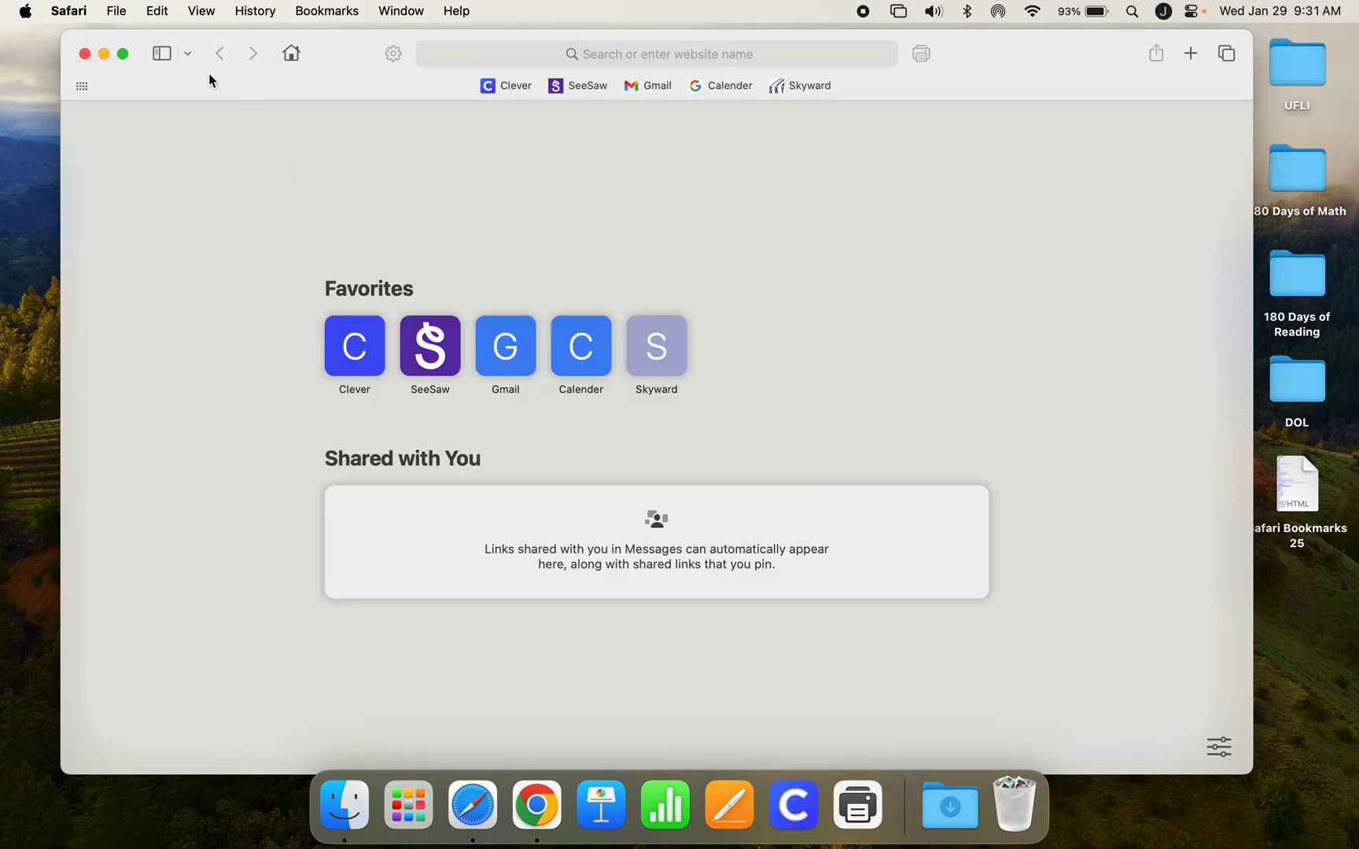
# Minimize the Safari window, close the Chrome window, and reopen Chrome
pyautogui.click(103, 54)
pyautogui.click(499, 75)
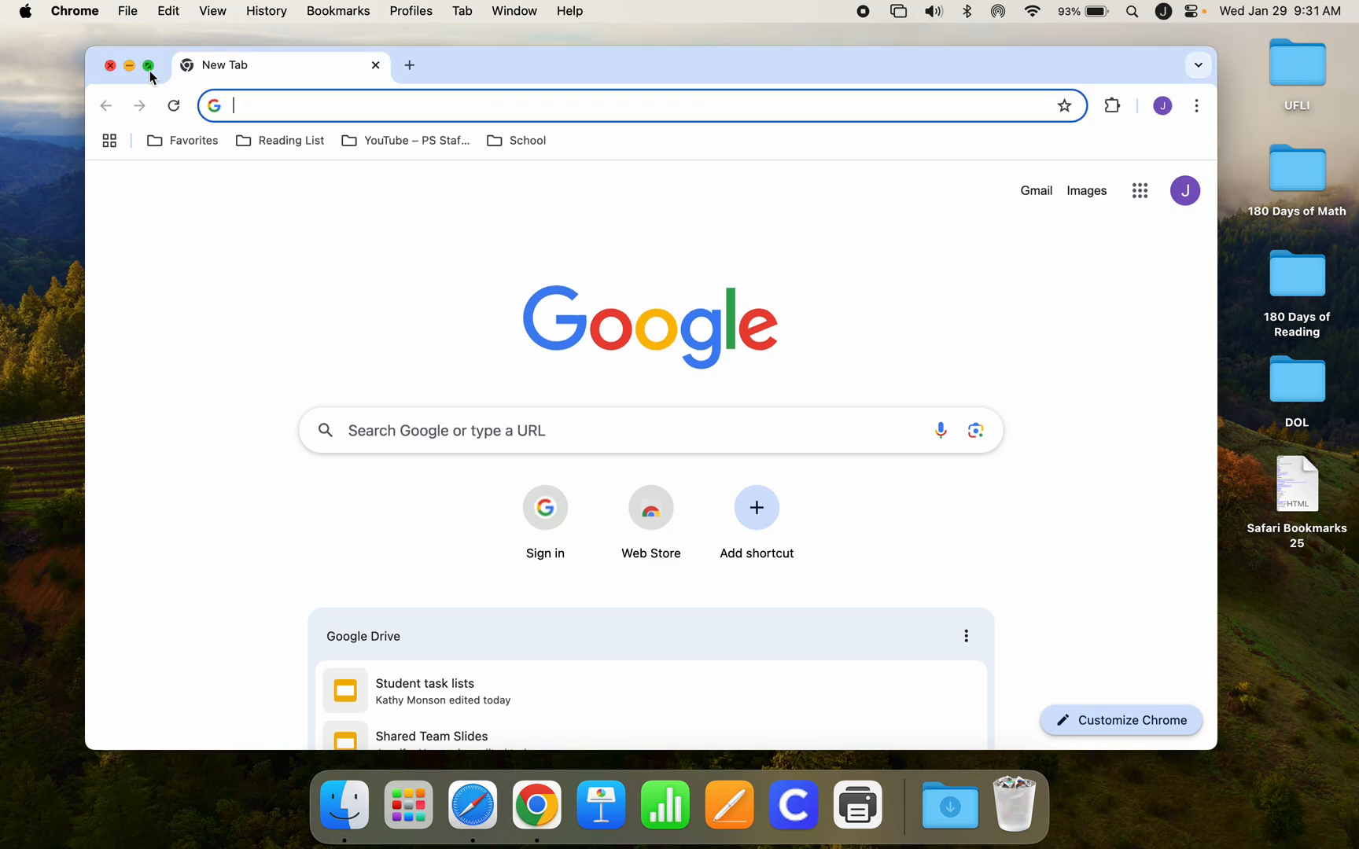
pyautogui.click(110, 66)
pyautogui.click(537, 803)
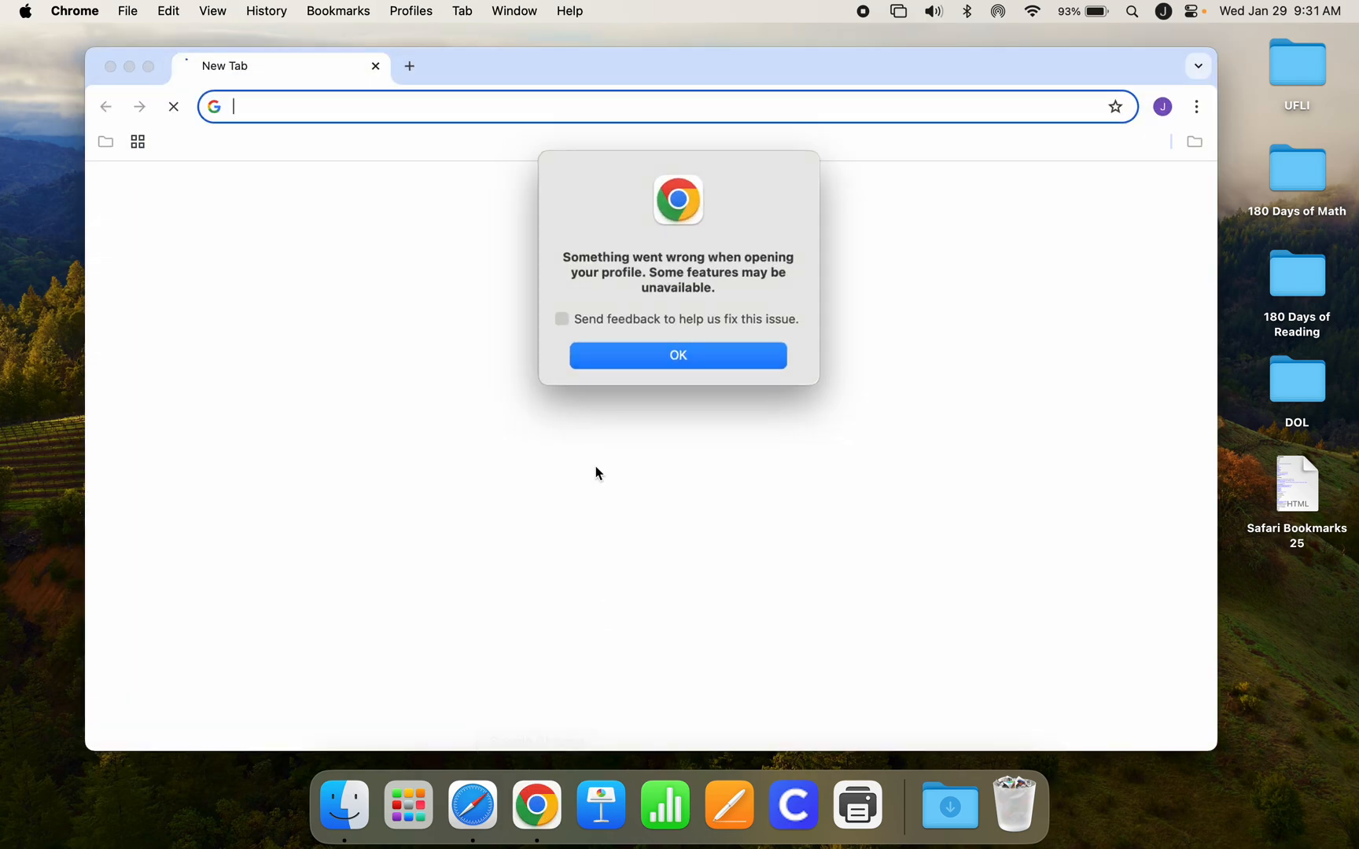
pyautogui.click(721, 357)
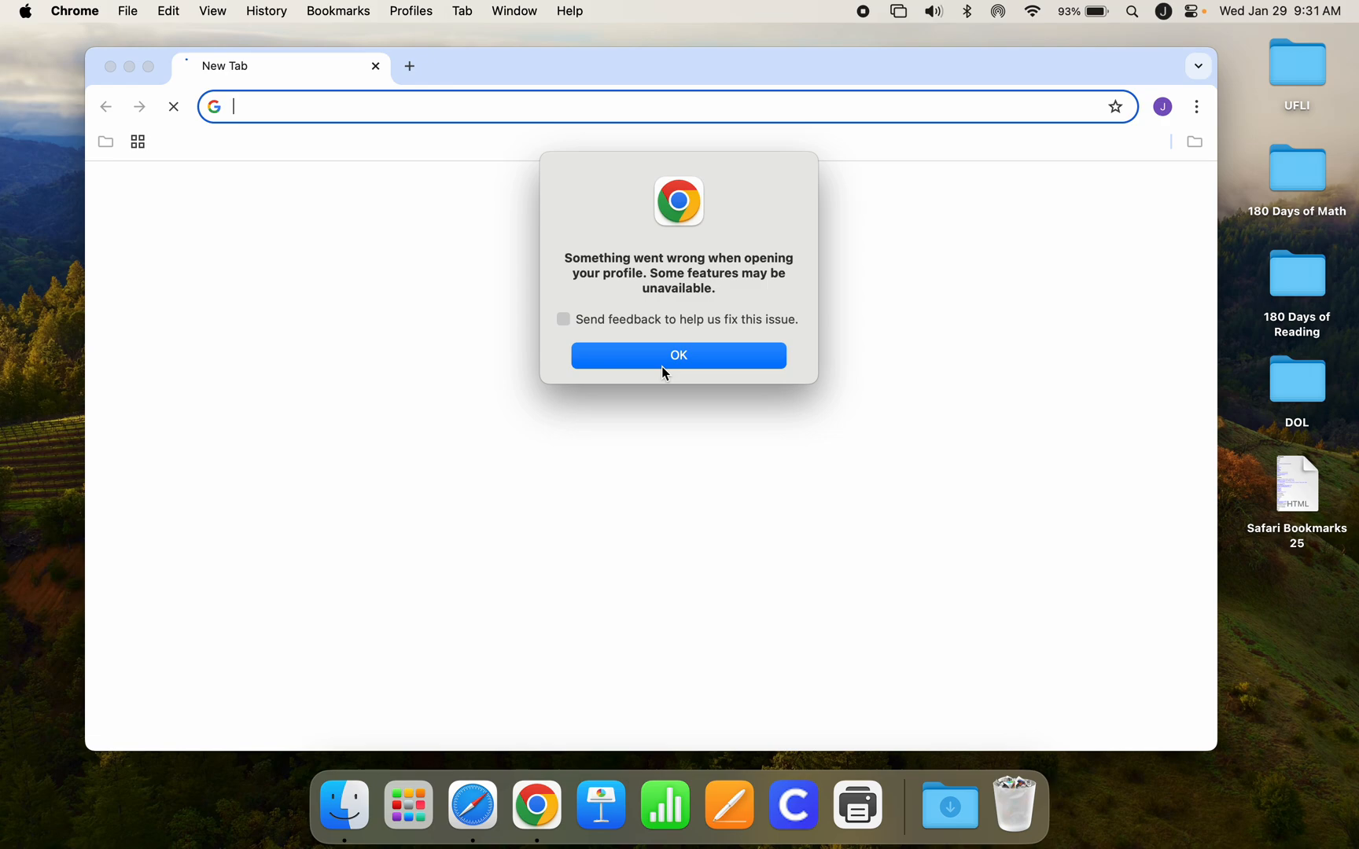
pyautogui.click(614, 318)
pyautogui.click(590, 324)
pyautogui.click(626, 357)
pyautogui.click(643, 349)
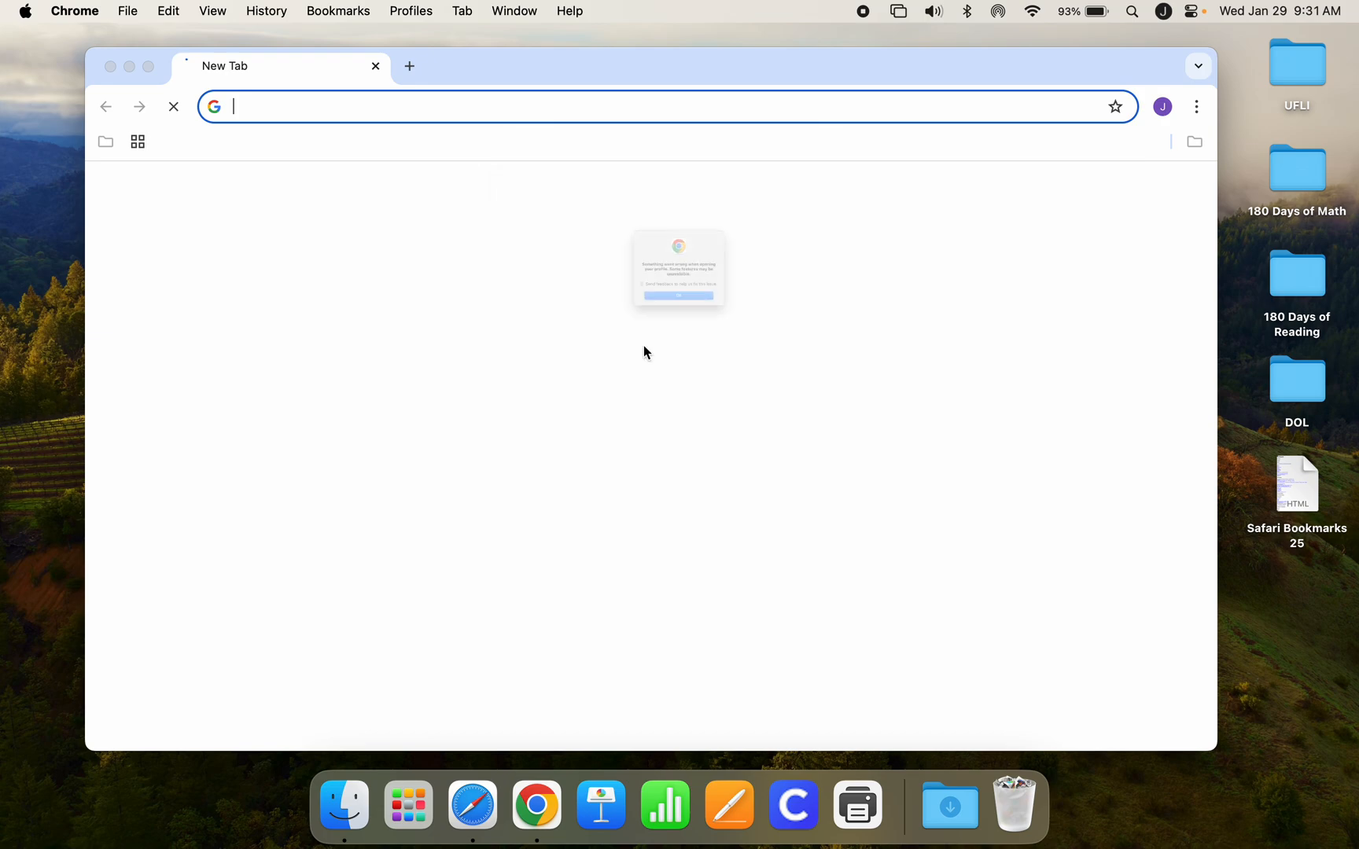
# Force quit Google Chrome and close the Force Quit Applications window
pyautogui.press('super+alt+Escape')
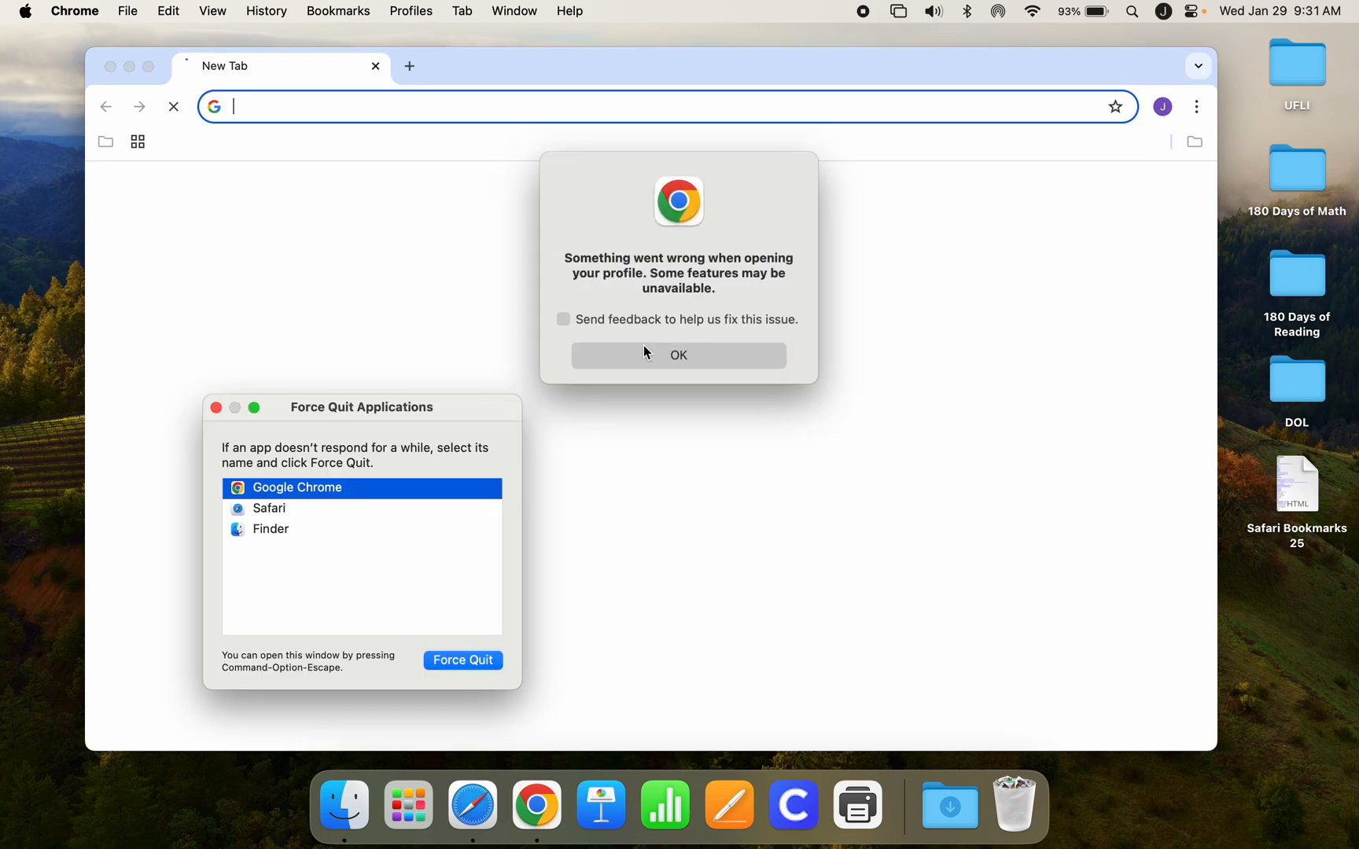
pyautogui.click(477, 666)
pyautogui.click(499, 572)
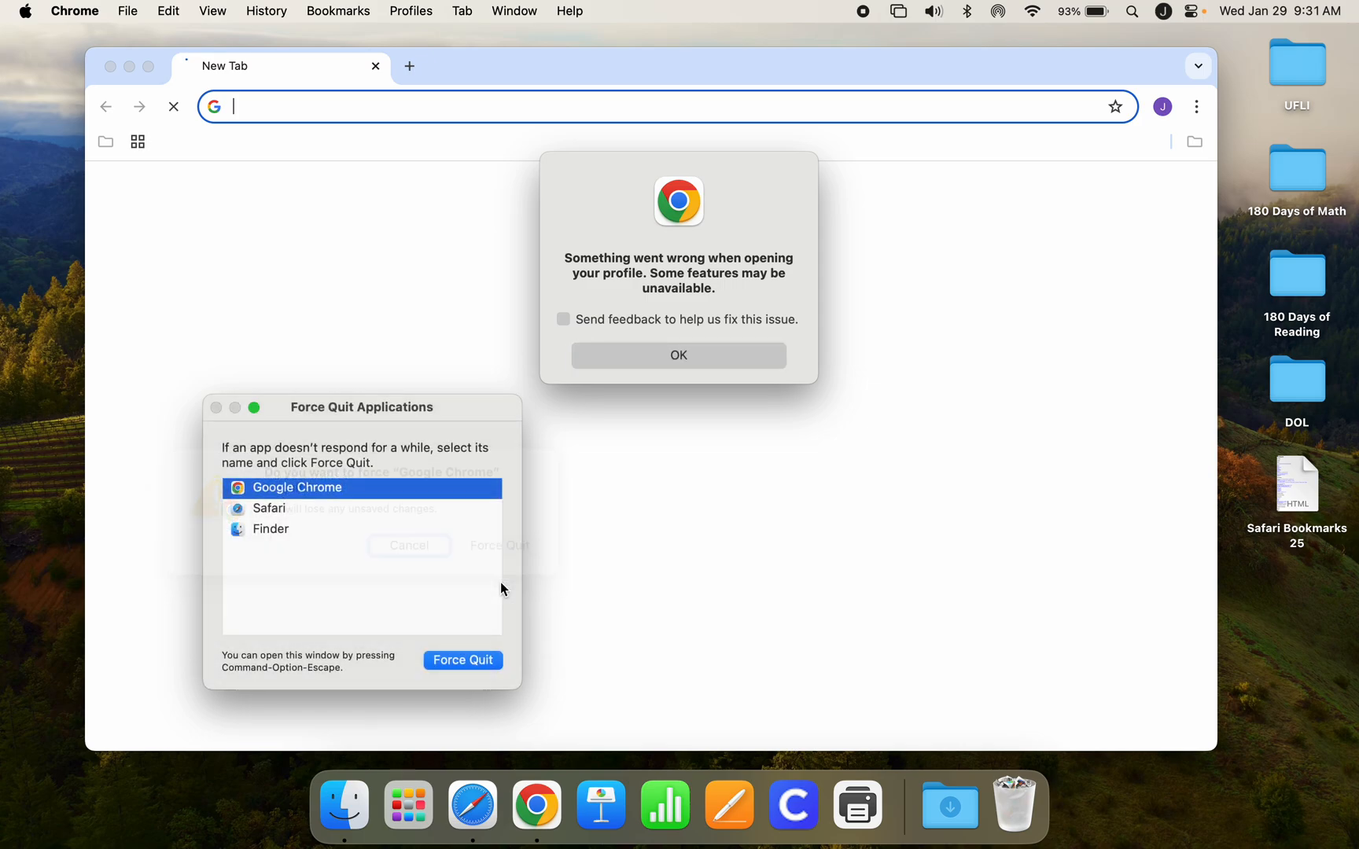
pyautogui.click(323, 494)
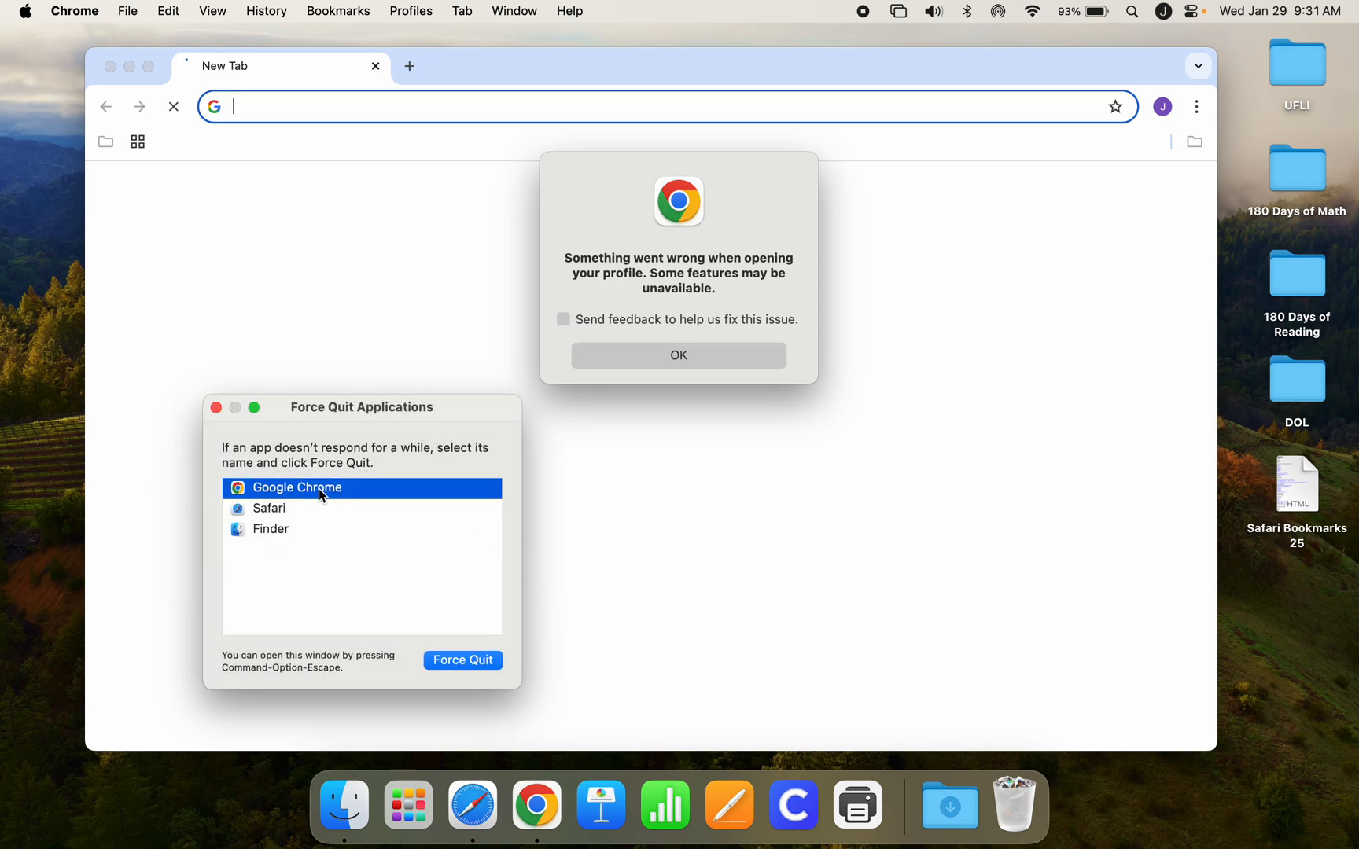
pyautogui.click(471, 662)
pyautogui.click(494, 574)
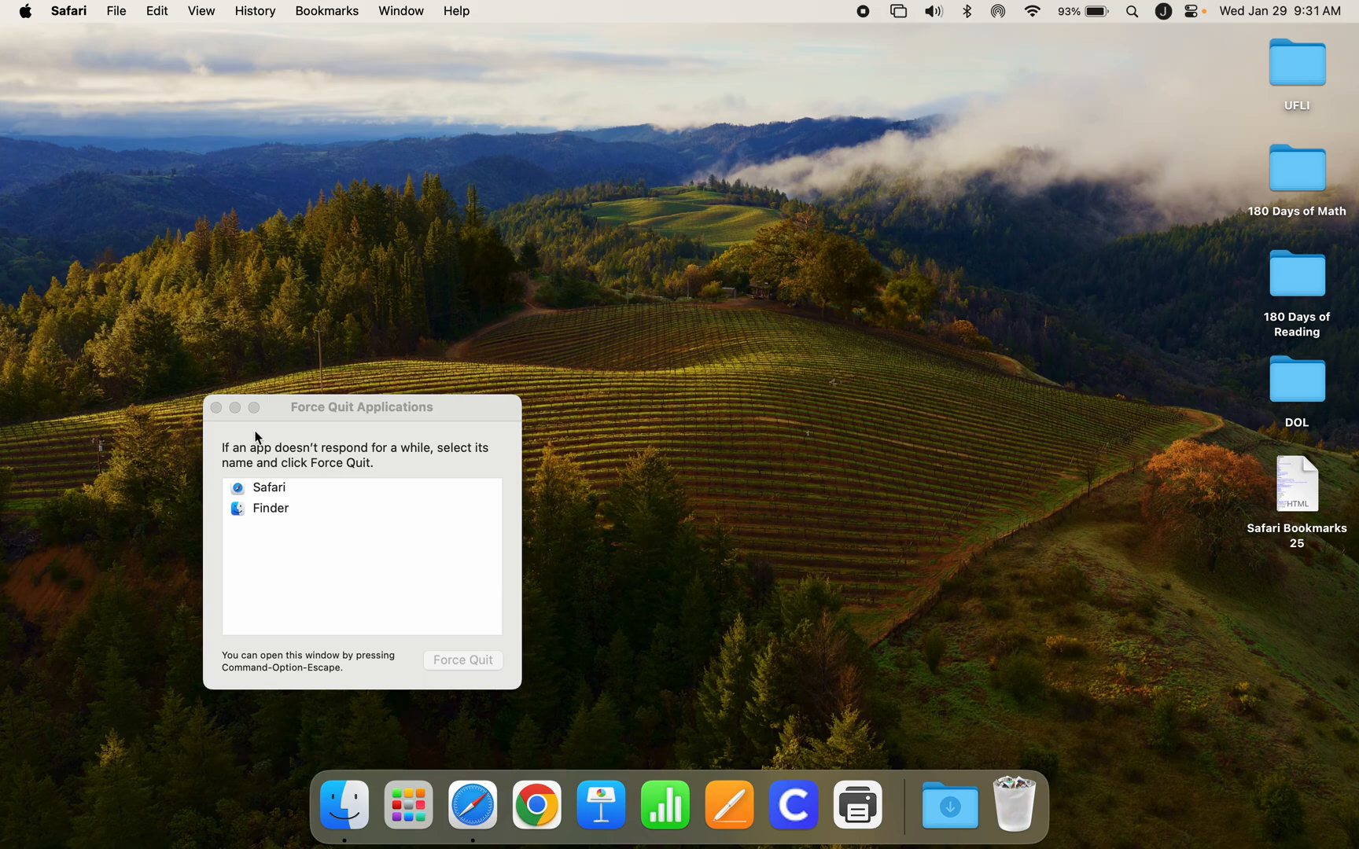
pyautogui.click(216, 407)
# Relaunch Chrome and dismiss the offer to restore pages
pyautogui.click(546, 792)
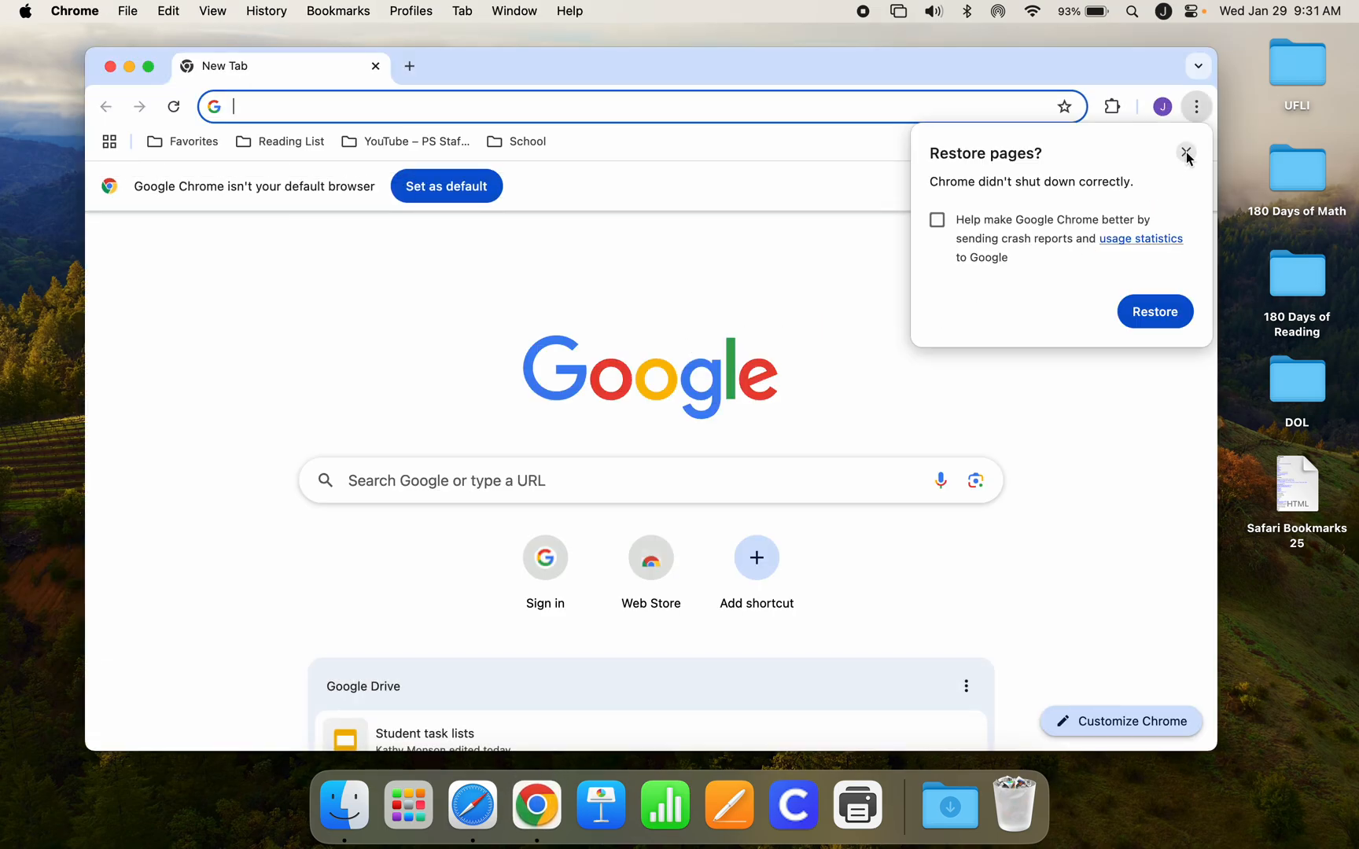
pyautogui.click(1186, 152)
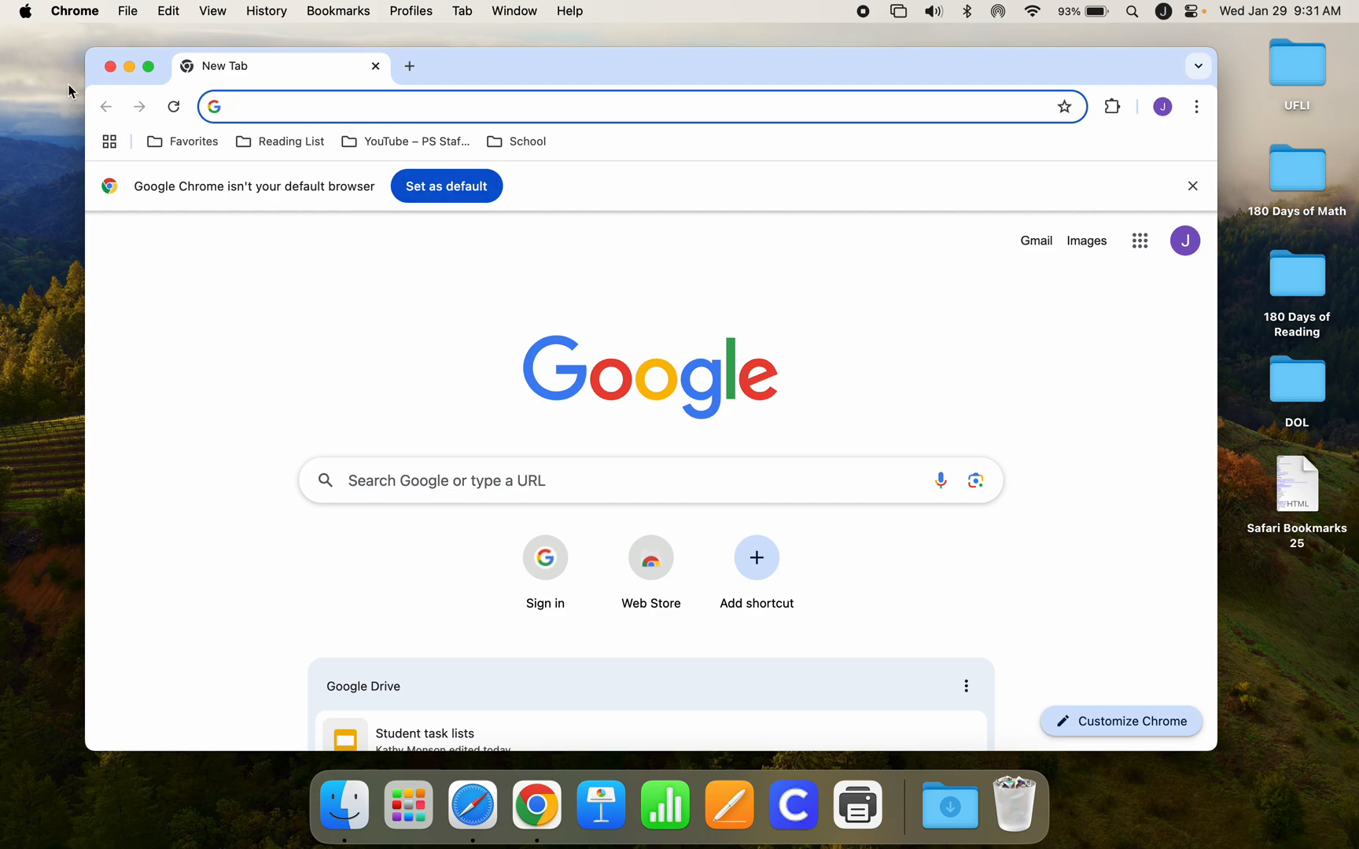
# View Chrome's Settings page and close the Chrome window
pyautogui.click(63, 11)
pyautogui.click(62, 72)
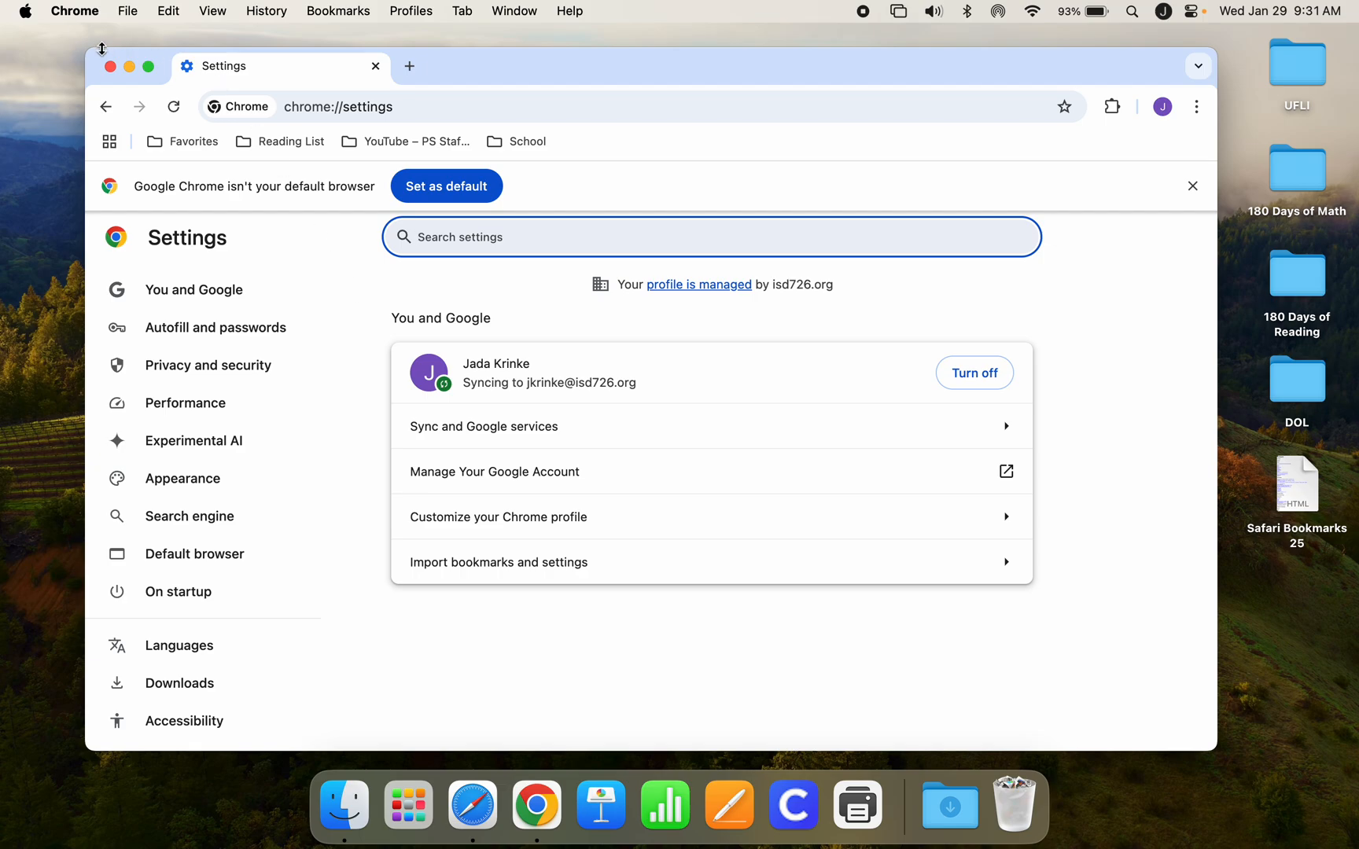
pyautogui.click(110, 66)
# Open System Settings, search for "default", and go to the Default web browser setting under Desktop & Dock
pyautogui.click(14, 12)
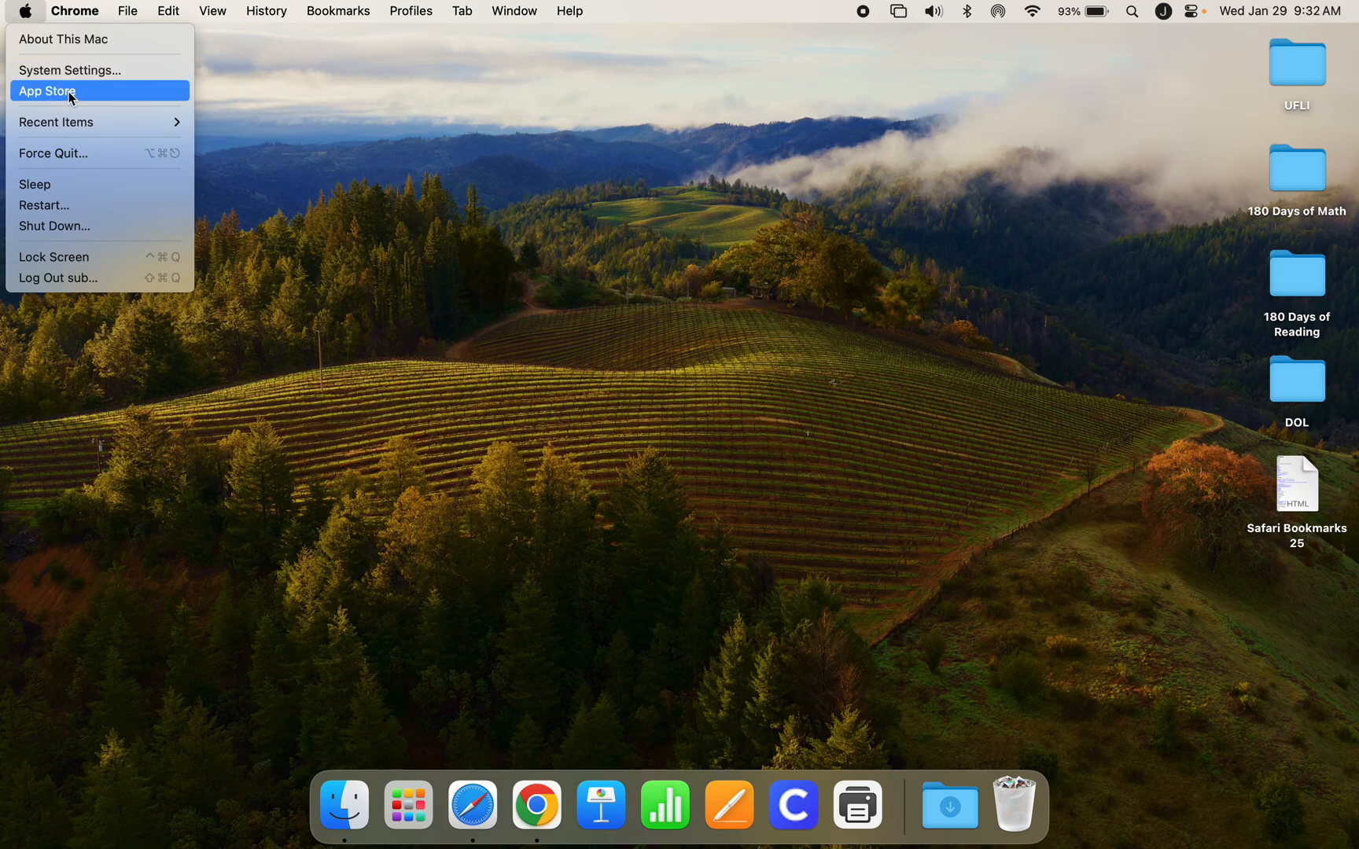
pyautogui.click(63, 70)
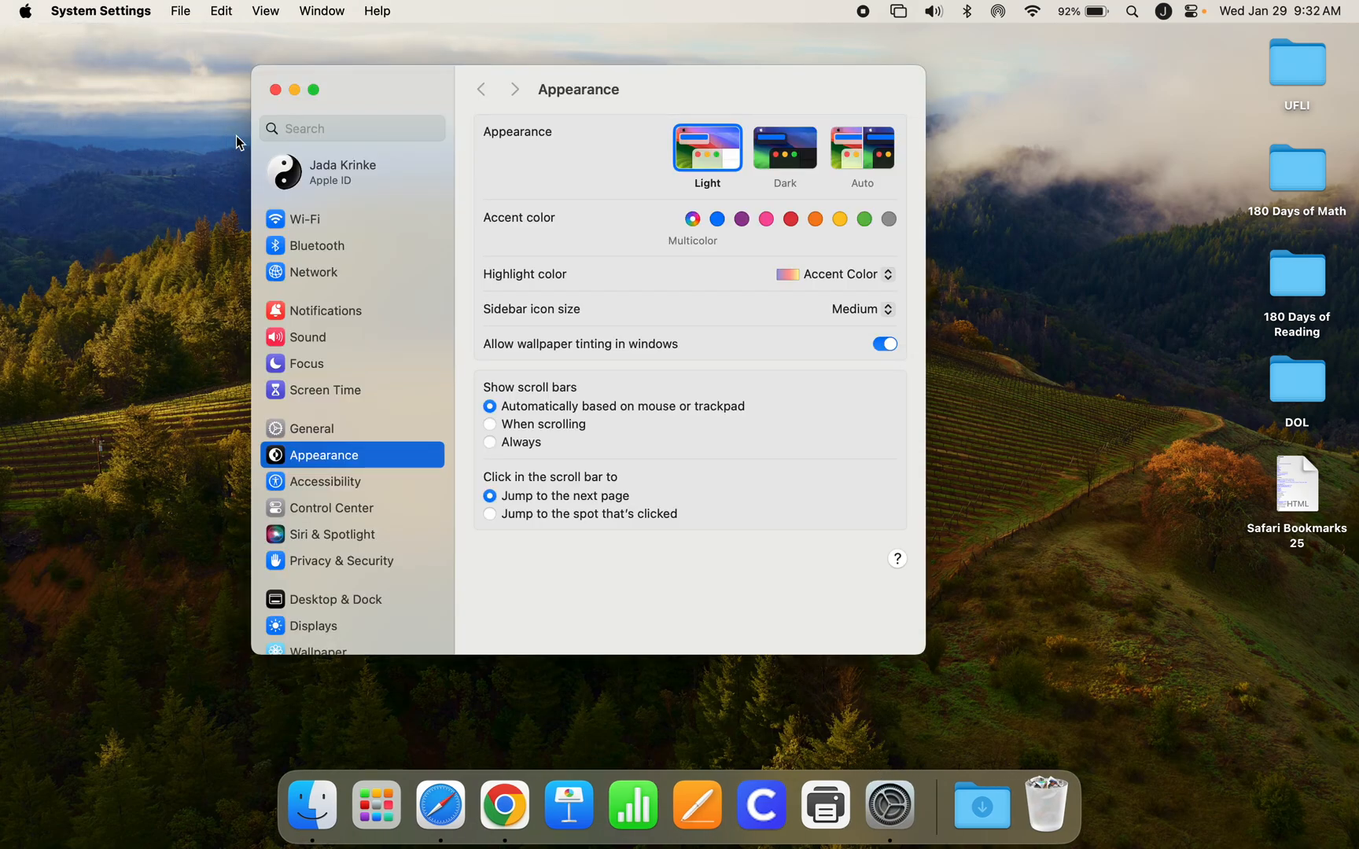
pyautogui.click(347, 127)
pyautogui.write('default')
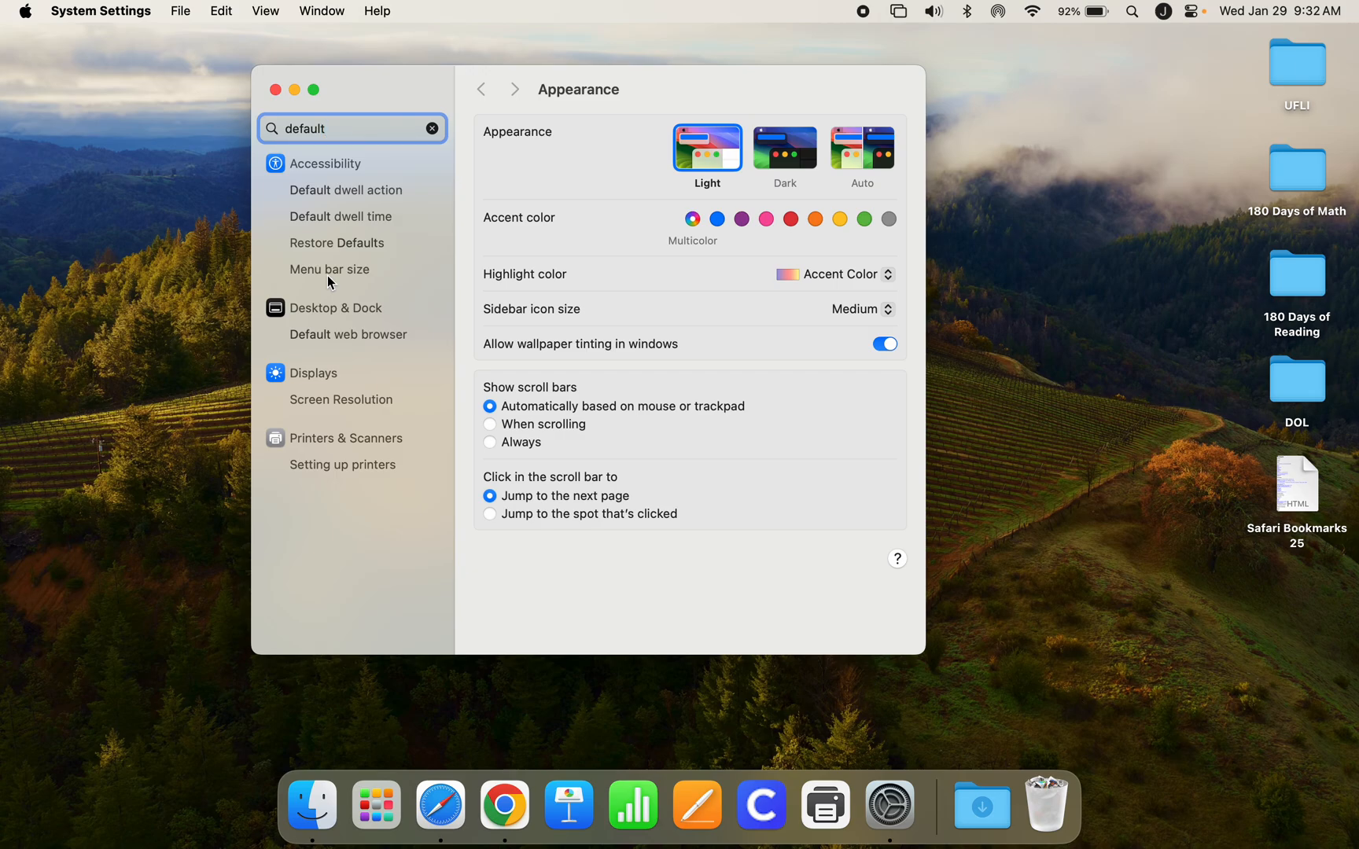
pyautogui.click(326, 334)
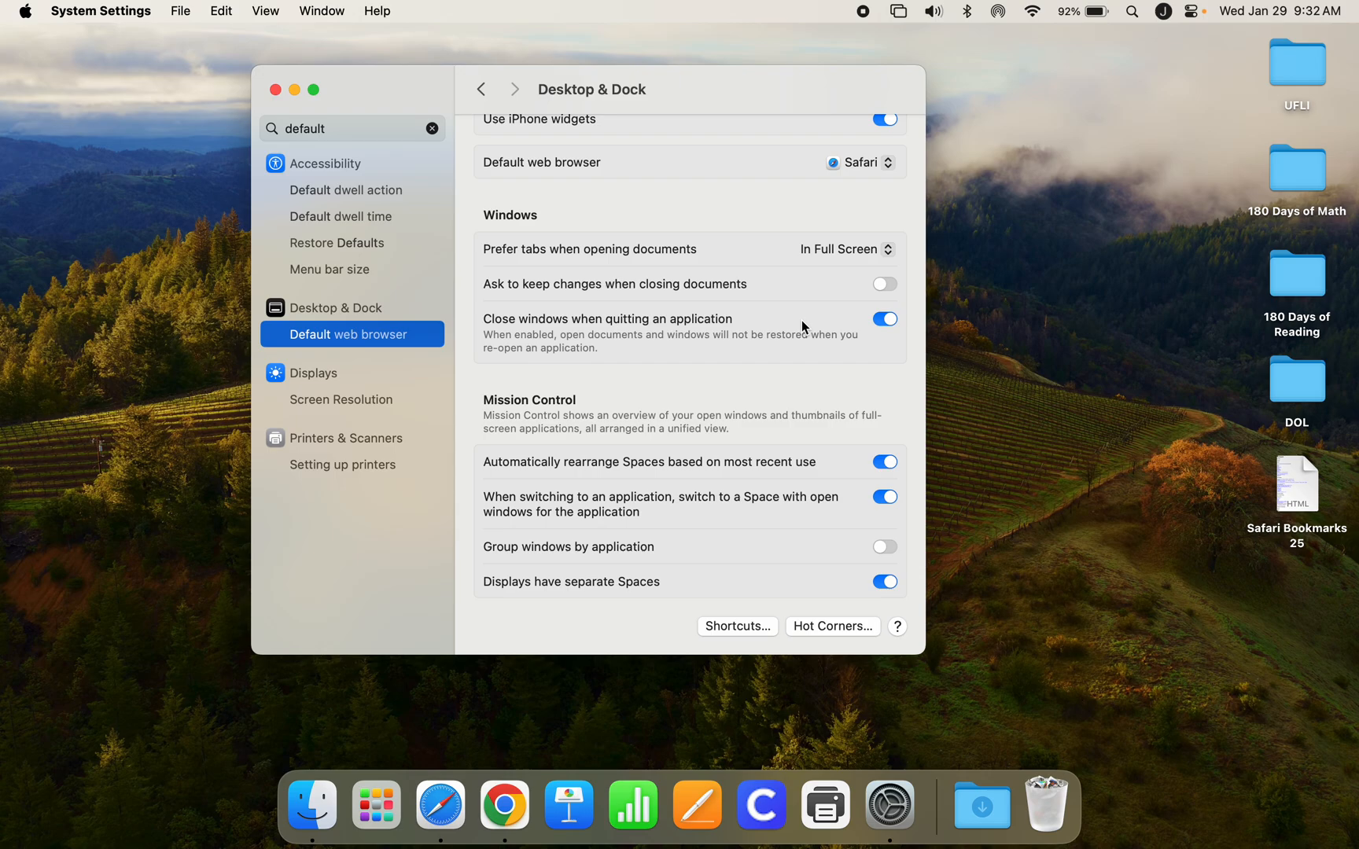
# Set the default web browser to Google Chrome and clear the System Settings search
pyautogui.click(862, 164)
pyautogui.click(859, 193)
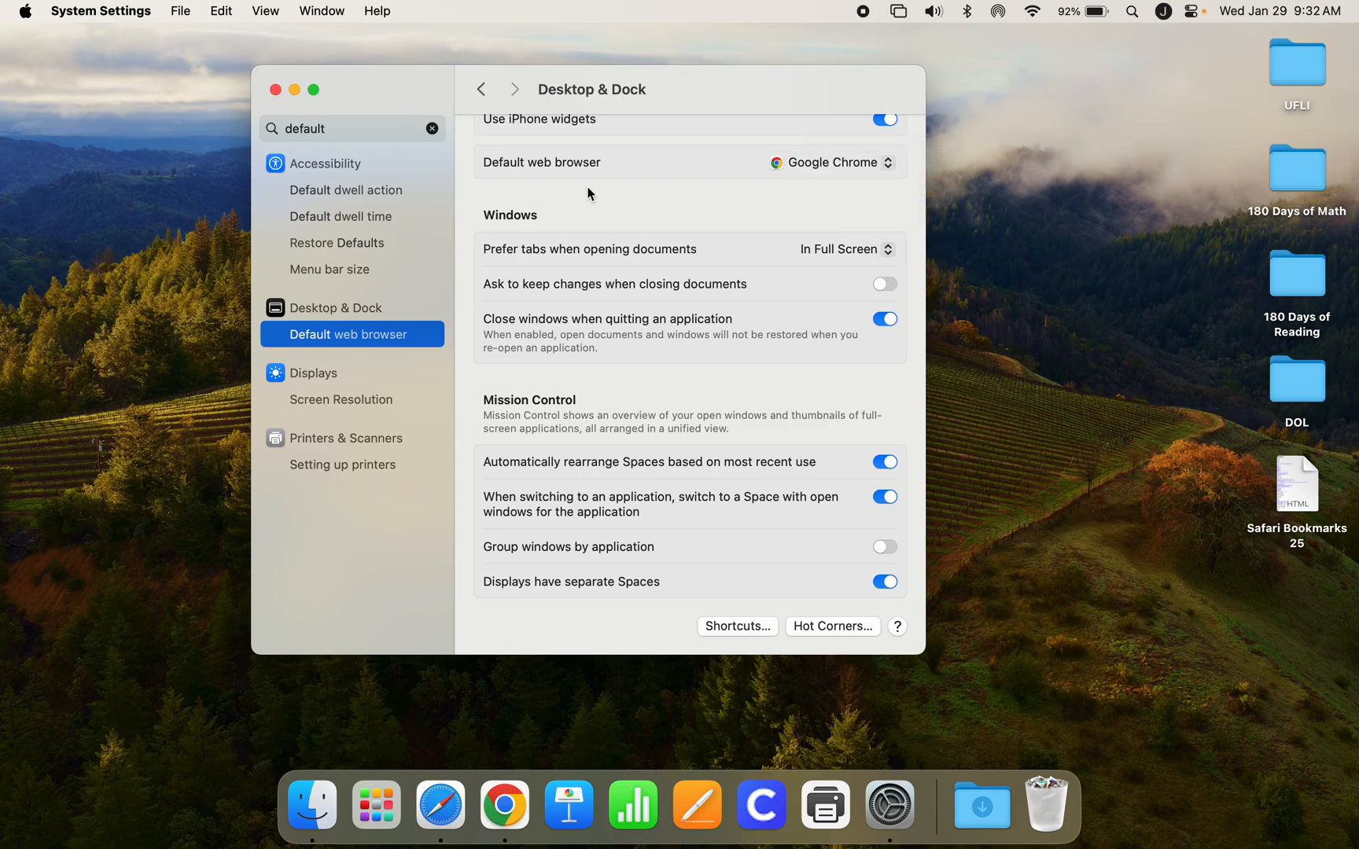
pyautogui.click(431, 129)
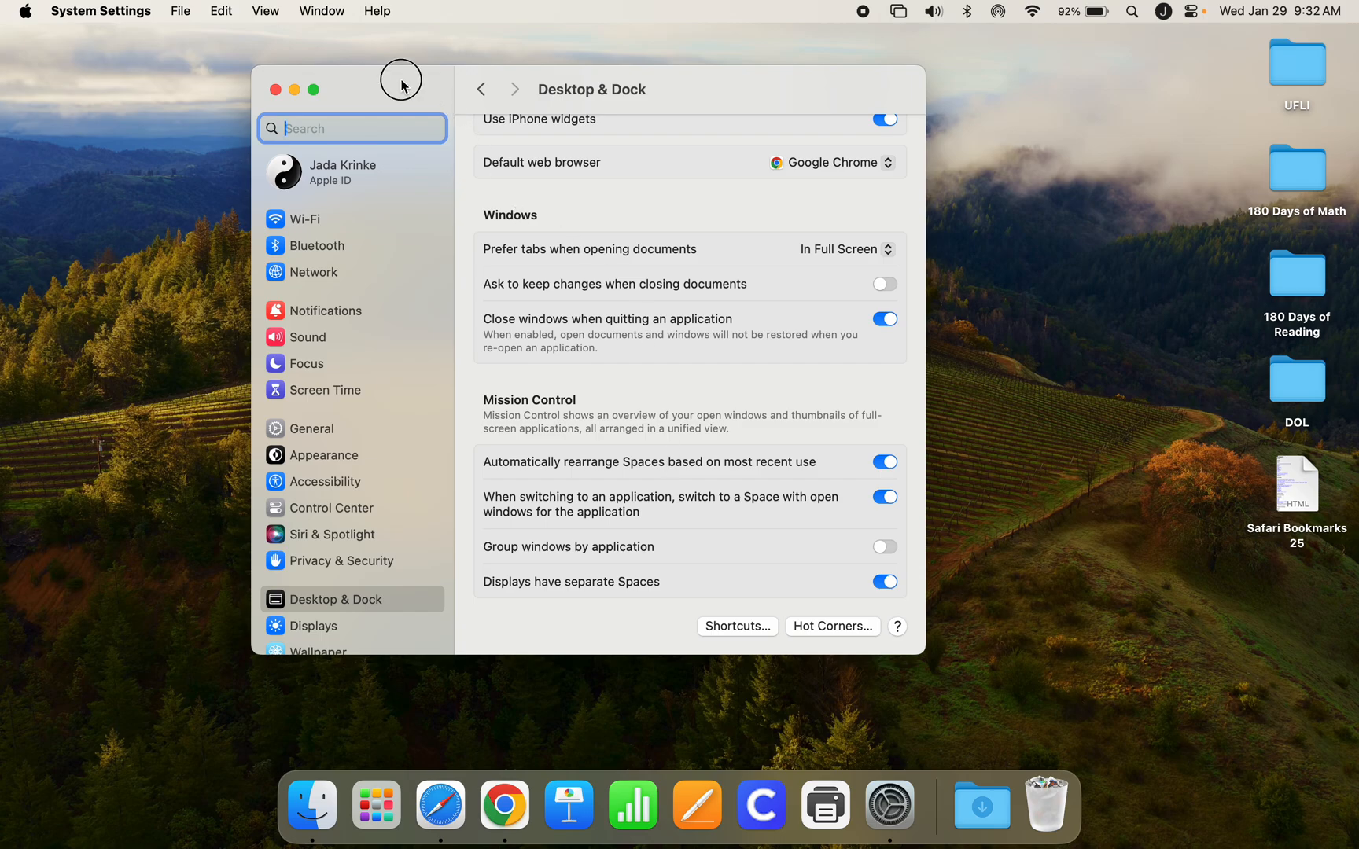
pyautogui.moveTo(401, 85); pyautogui.dragTo(401, 83)
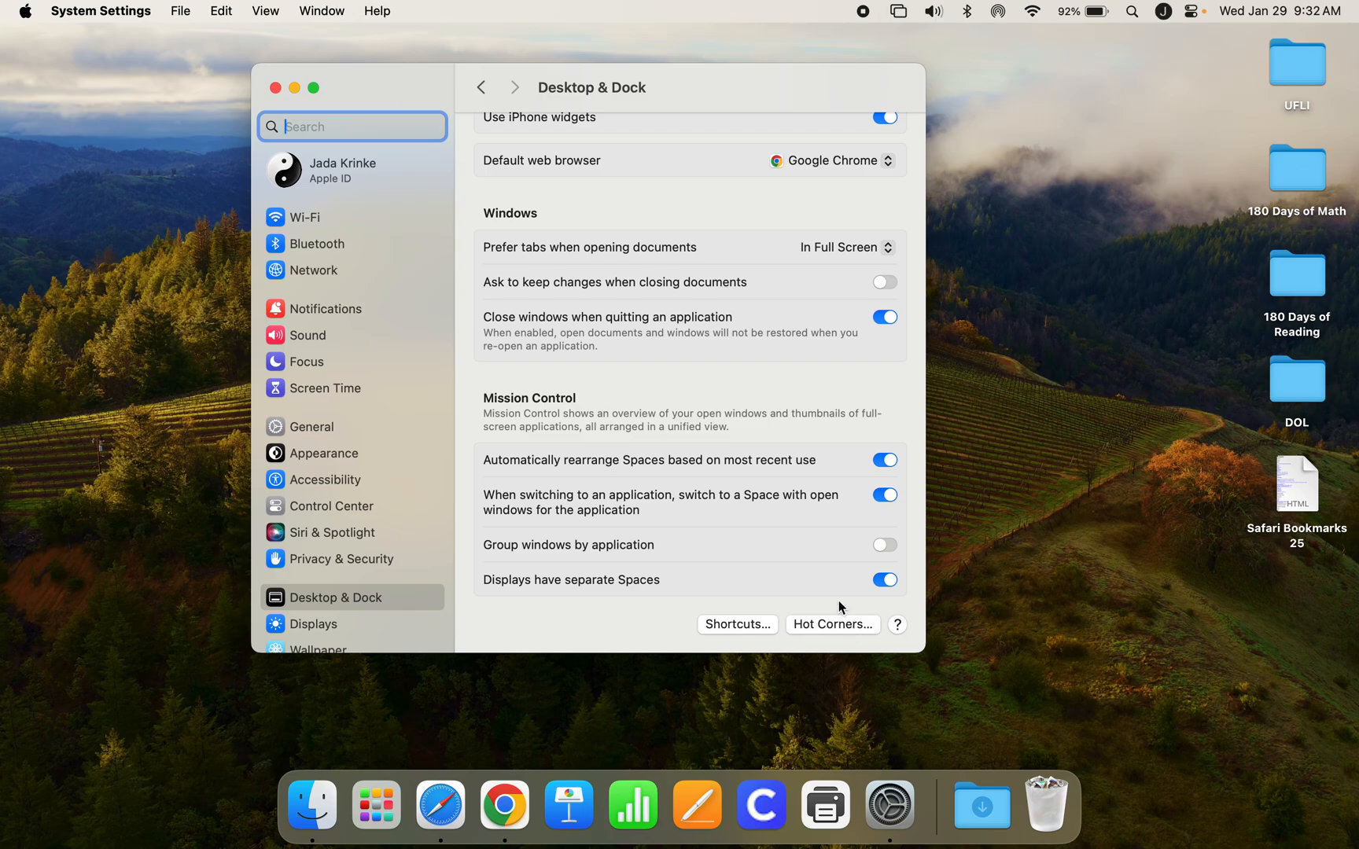
# Review the actions available for Hot Corners, leaving every corner unassigned, and close the dialog
pyautogui.click(848, 624)
pyautogui.click(681, 361)
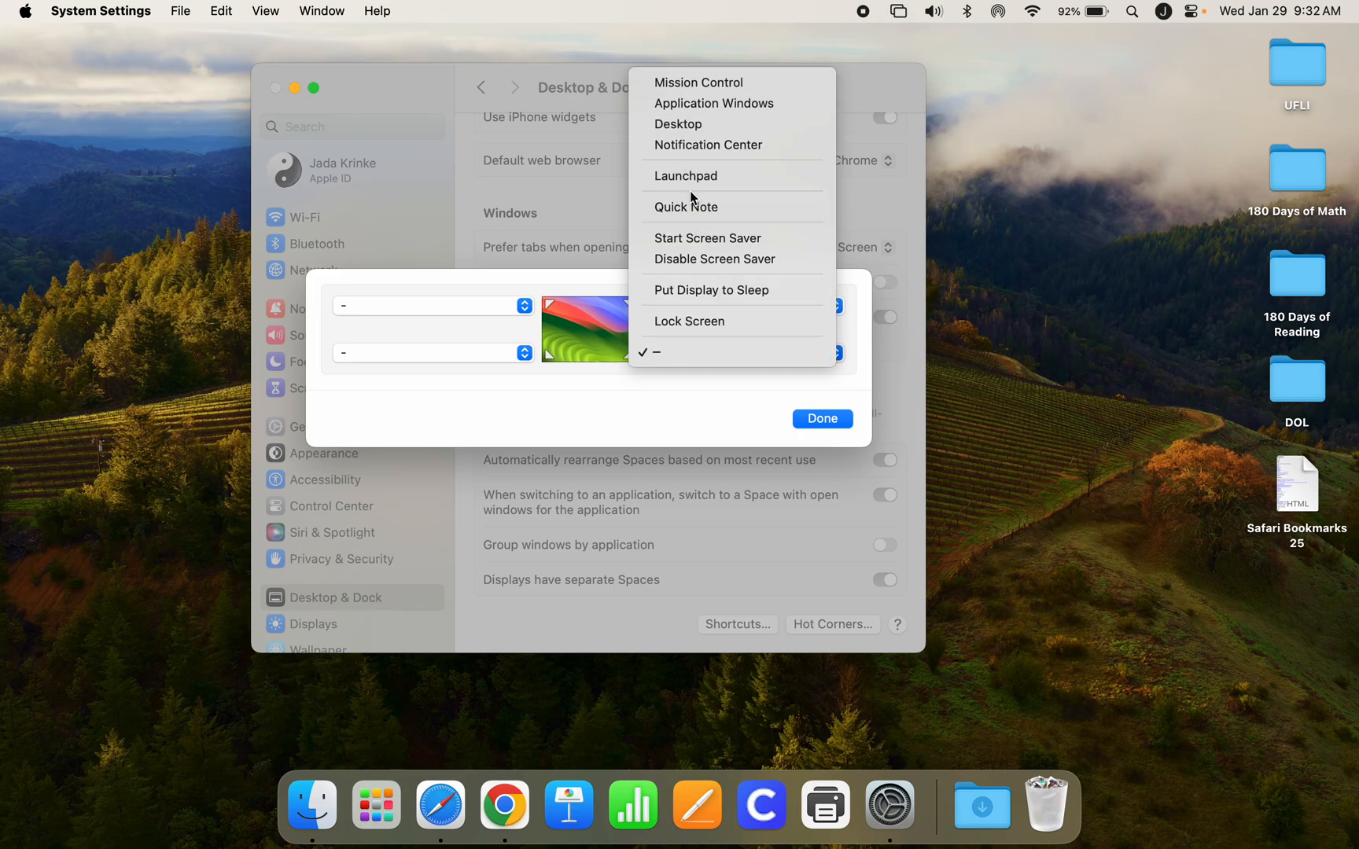
pyautogui.click(721, 352)
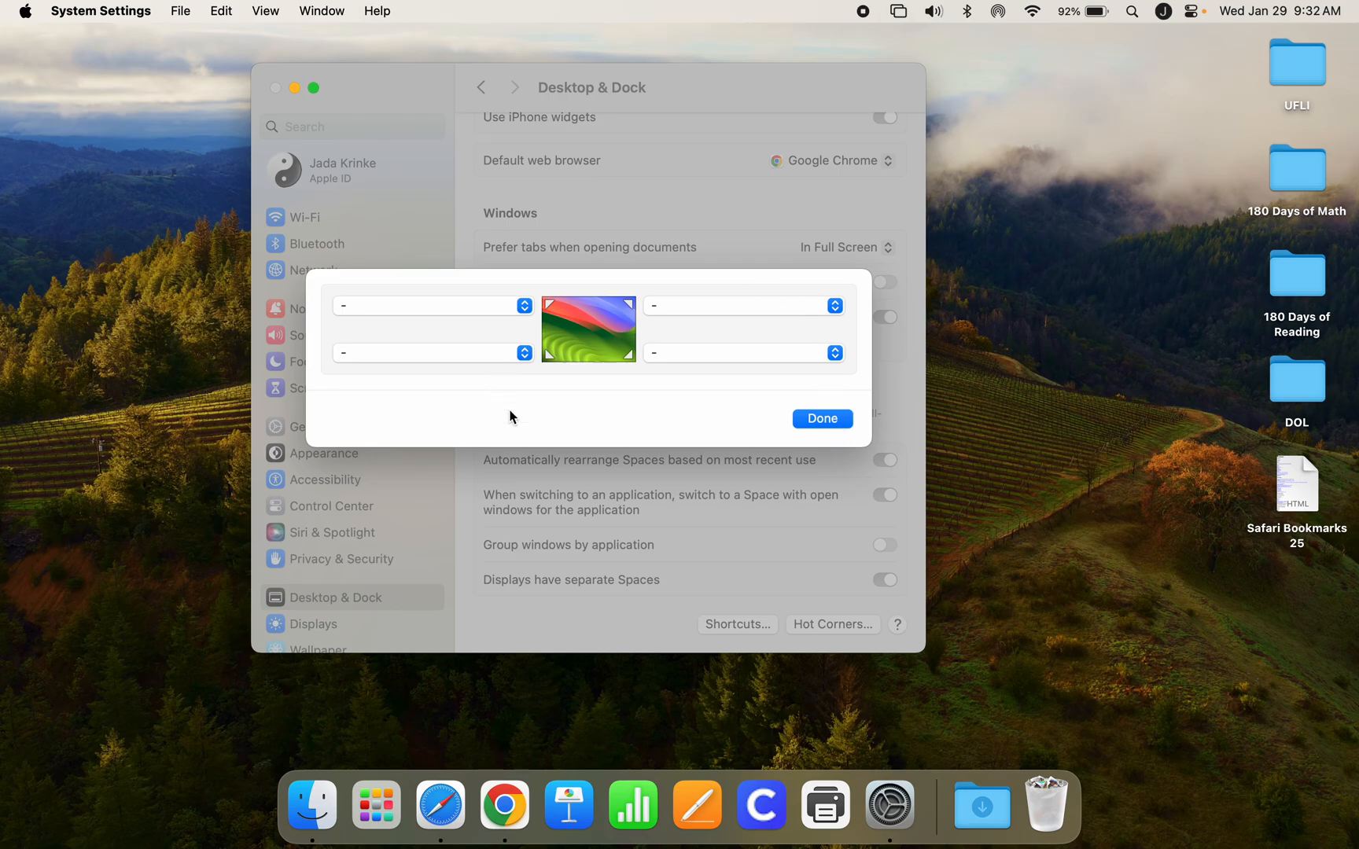
pyautogui.click(808, 420)
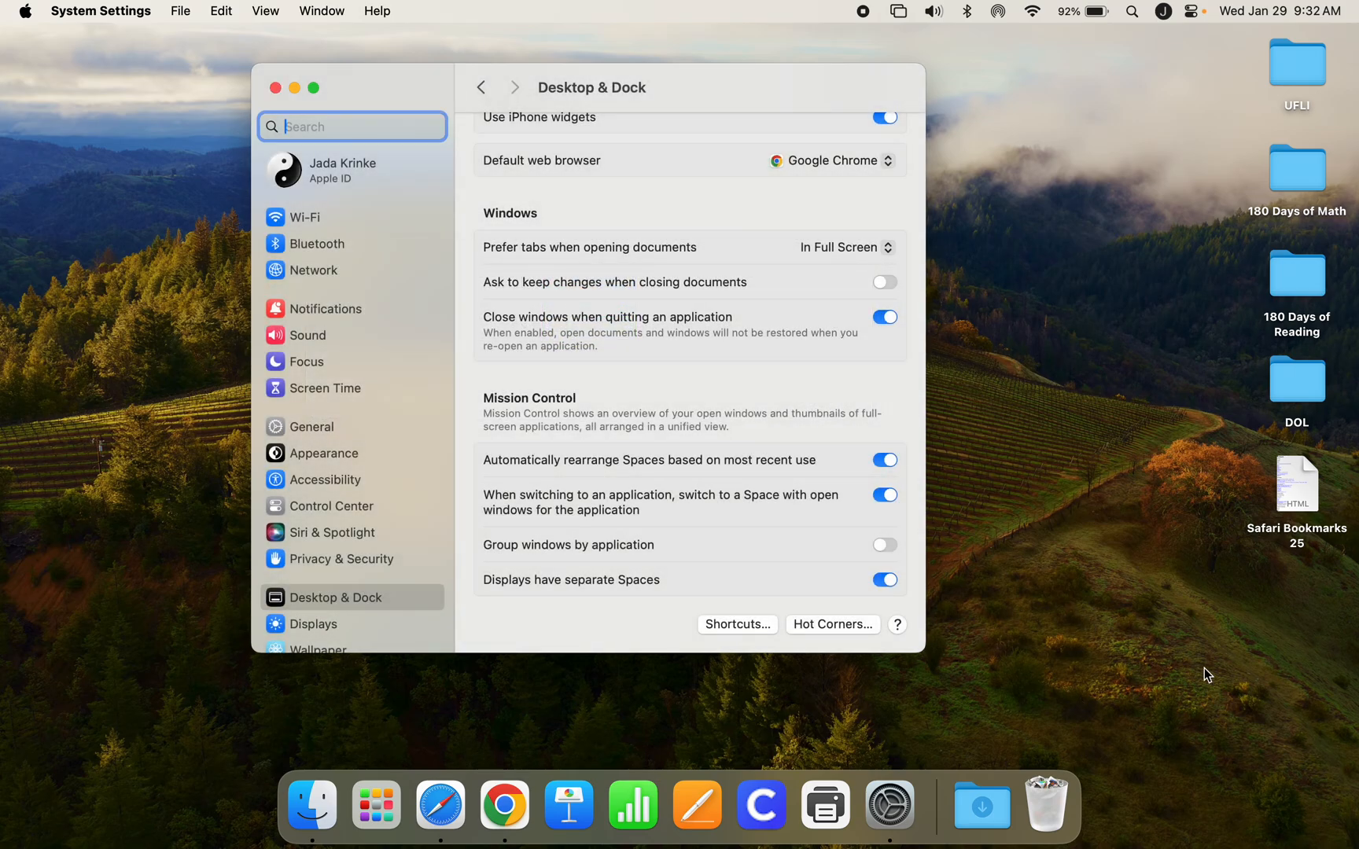
pyautogui.moveTo(1297, 495)
pyautogui.mouseDown()
pyautogui.moveTo(1287, 764)
pyautogui.moveTo(1272, 505)
pyautogui.moveTo(1298, 495)
pyautogui.mouseUp()
pyautogui.click(1065, 488)
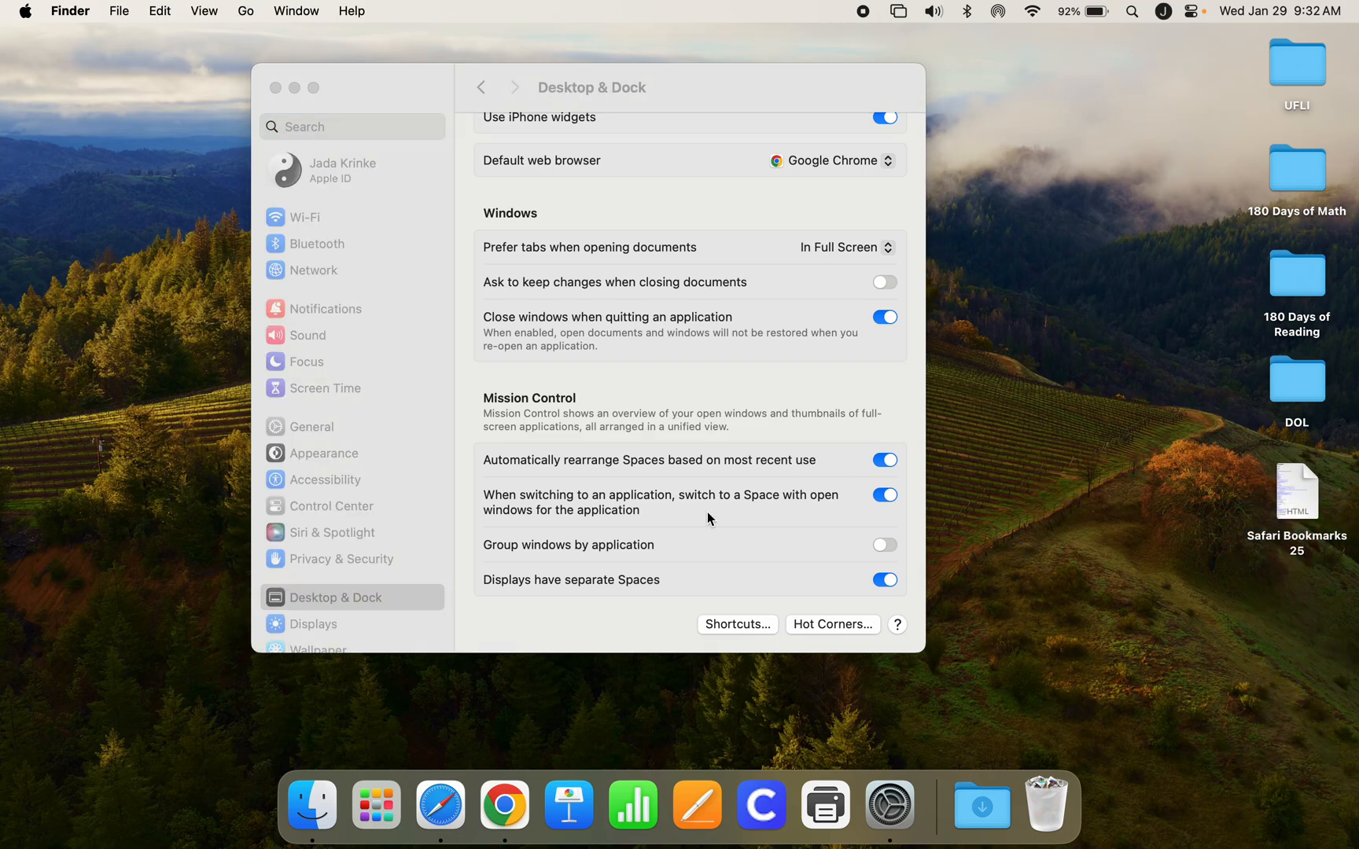
pyautogui.click(817, 626)
pyautogui.click(818, 622)
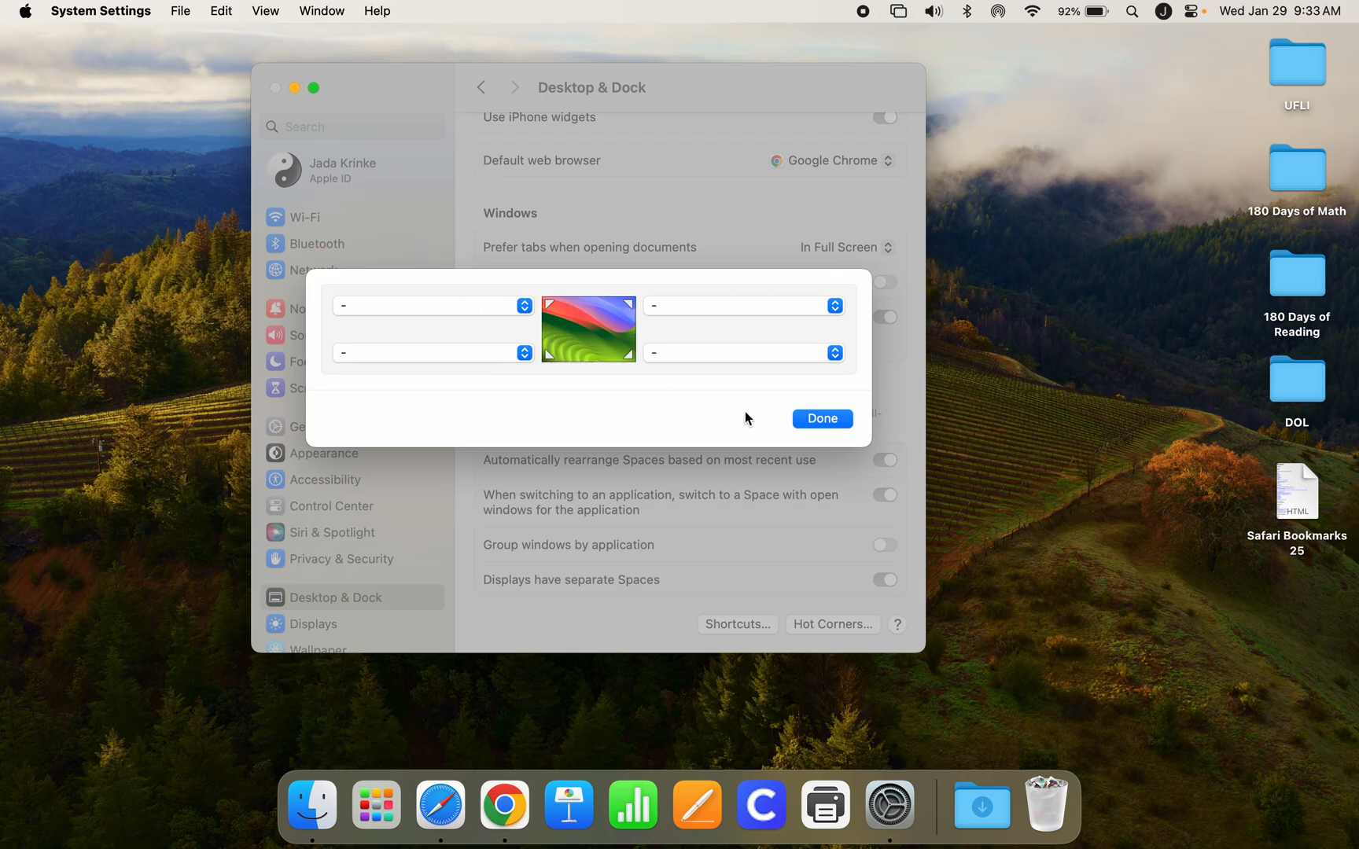
pyautogui.click(839, 415)
# Go to the Printers & Scanners settings
pyautogui.scroll(-10, 373, 448)
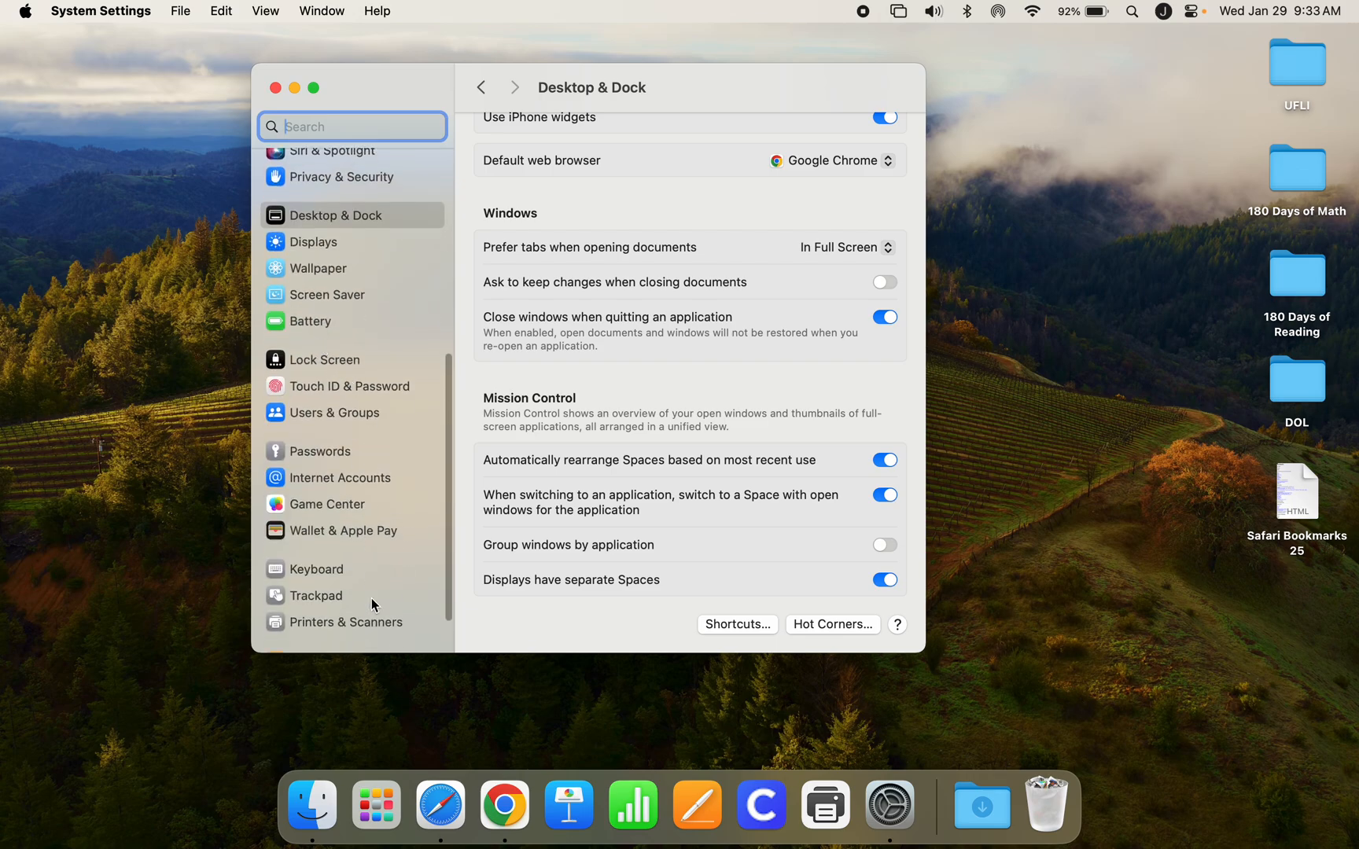
pyautogui.scroll(-2, 371, 600)
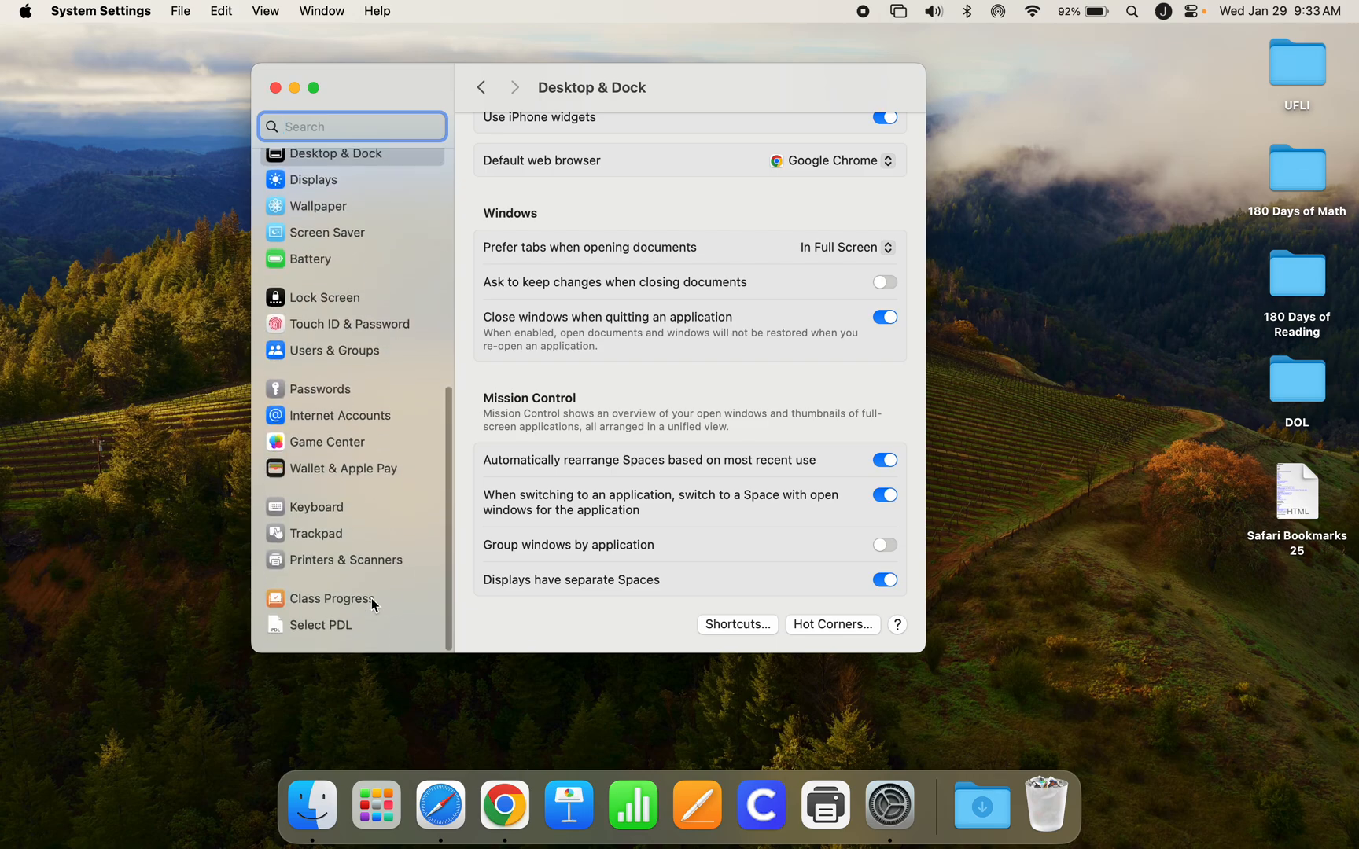
pyautogui.click(314, 561)
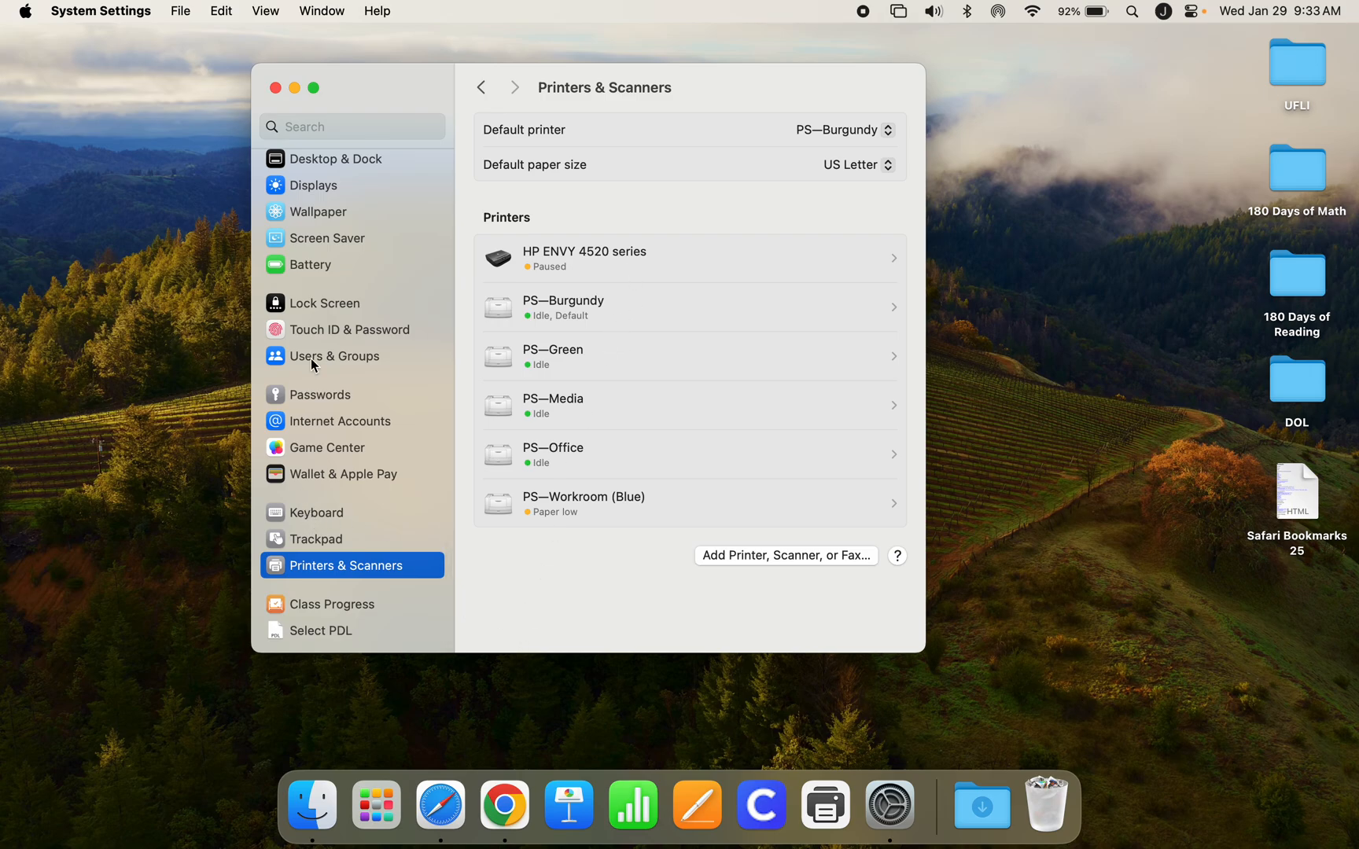
# Open the Apple ID account's iCloud settings, examine the full list of apps using iCloud, and close the list
pyautogui.scroll(10, 312, 358)
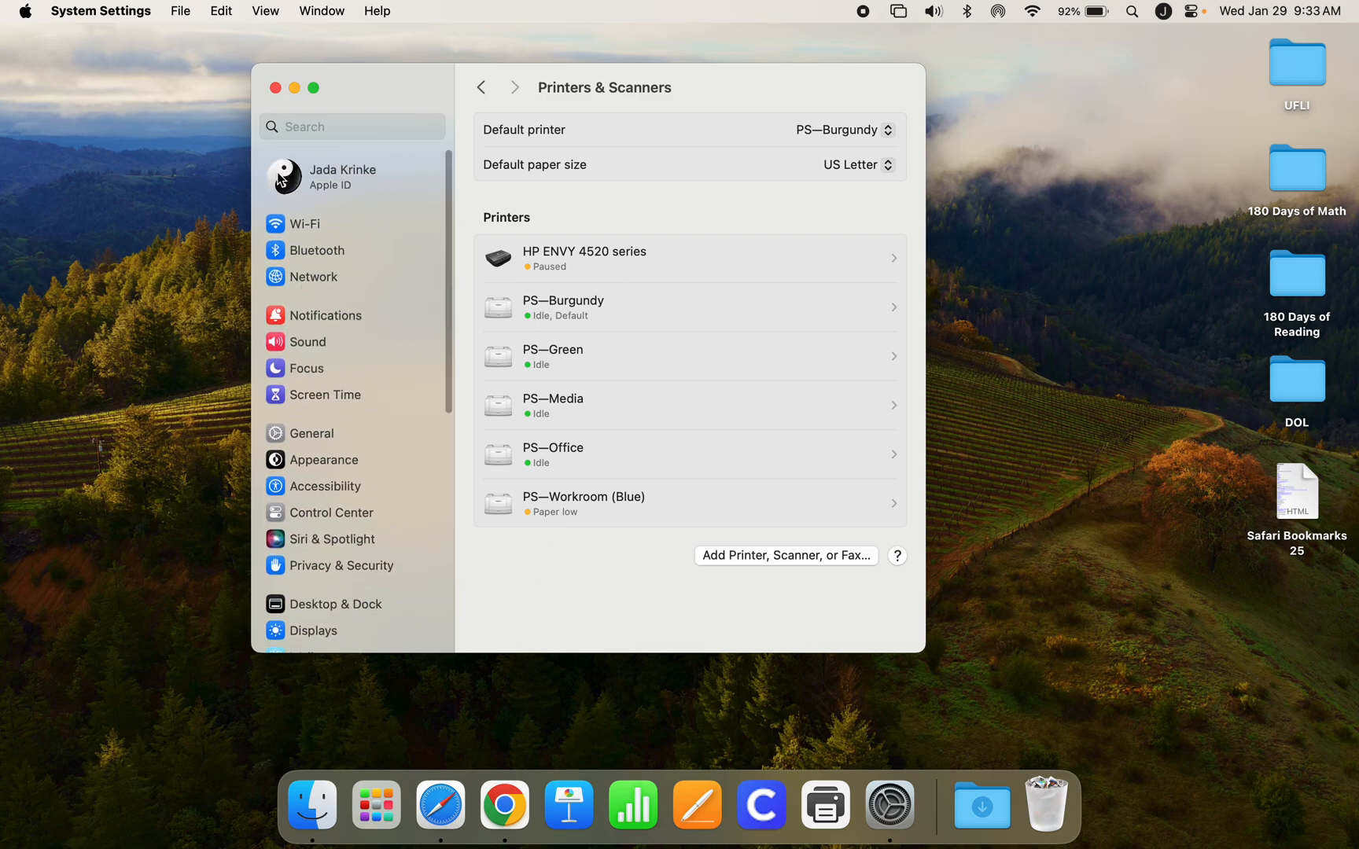
pyautogui.click(340, 167)
pyautogui.click(695, 428)
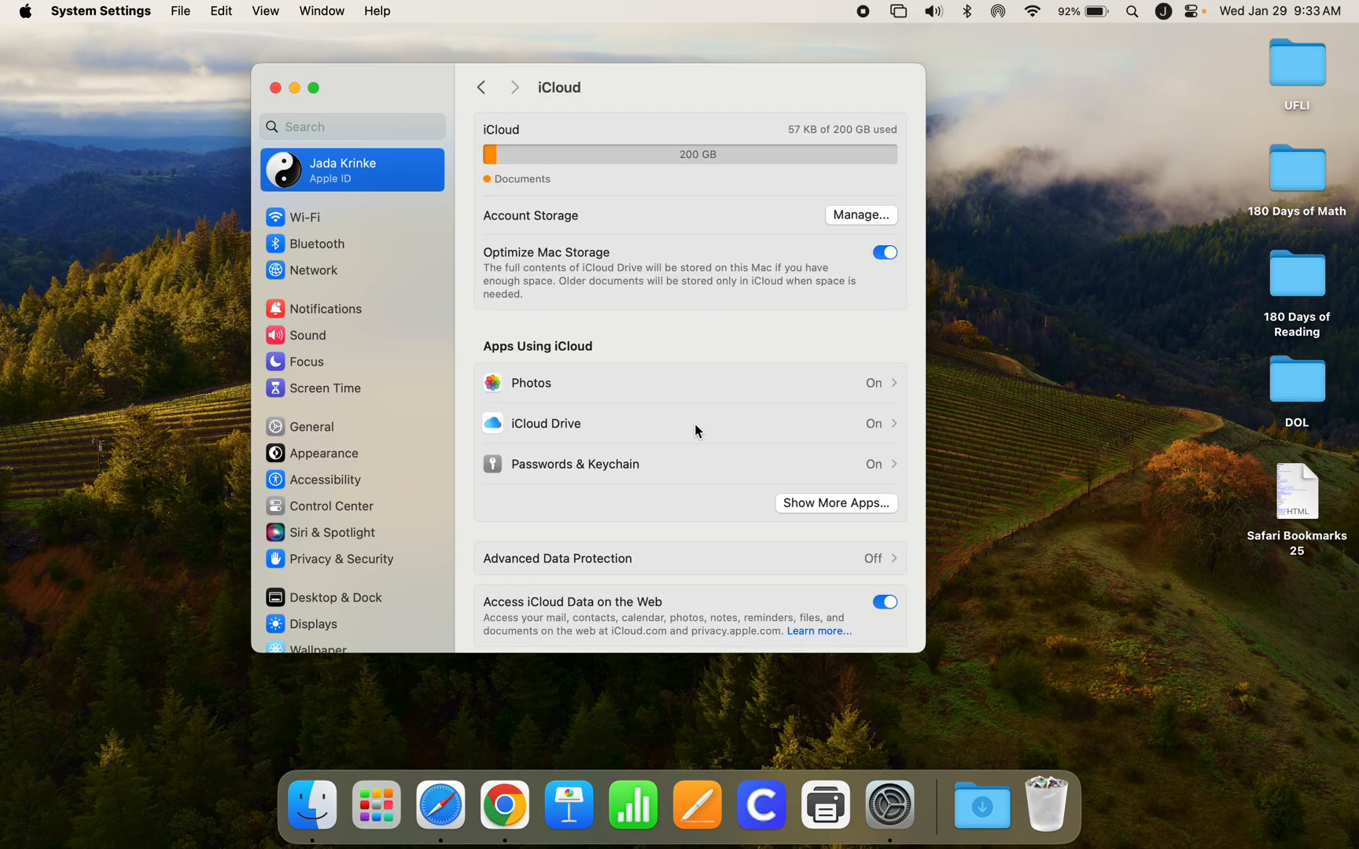
pyautogui.click(807, 506)
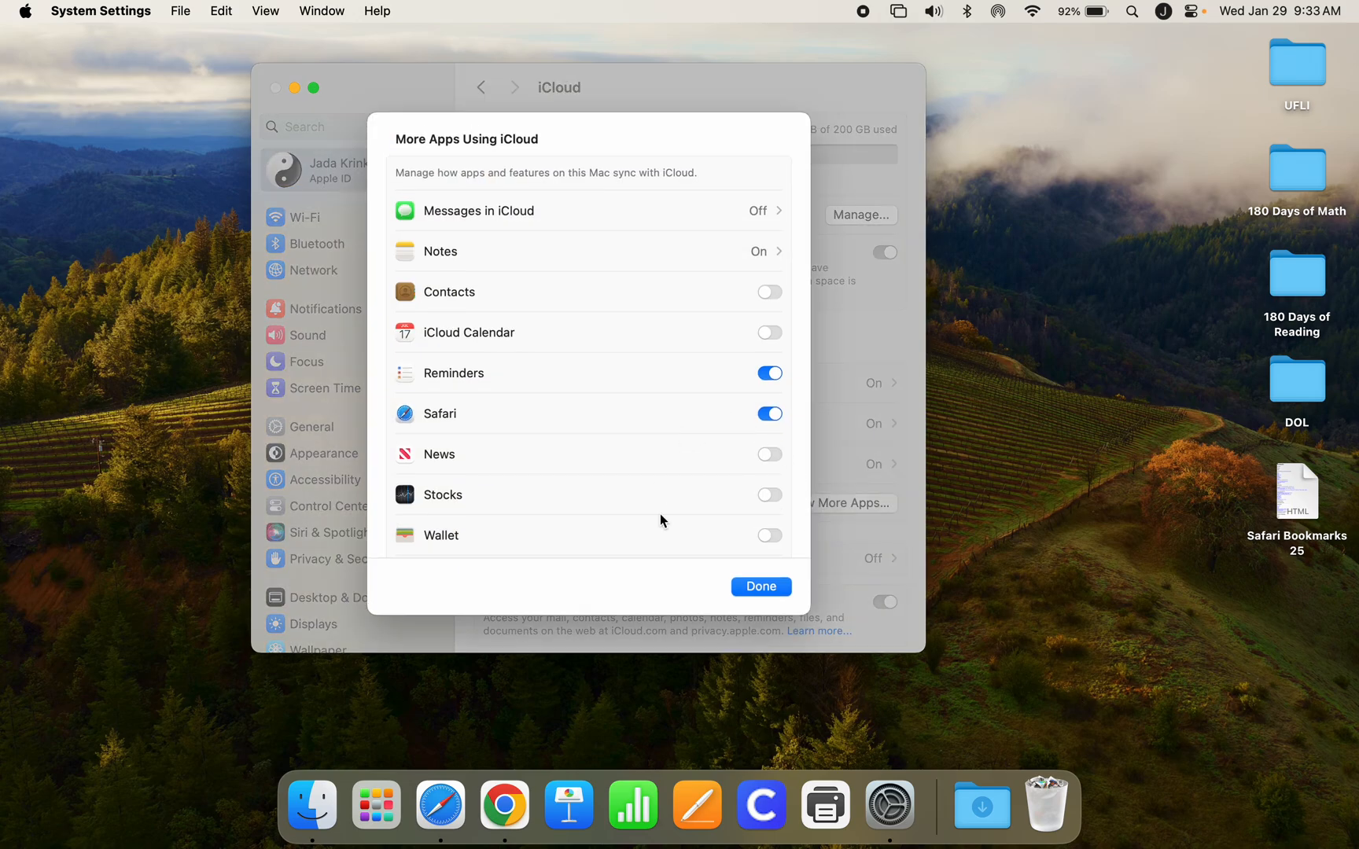
pyautogui.scroll(-5, 660, 519)
pyautogui.scroll(5, 660, 520)
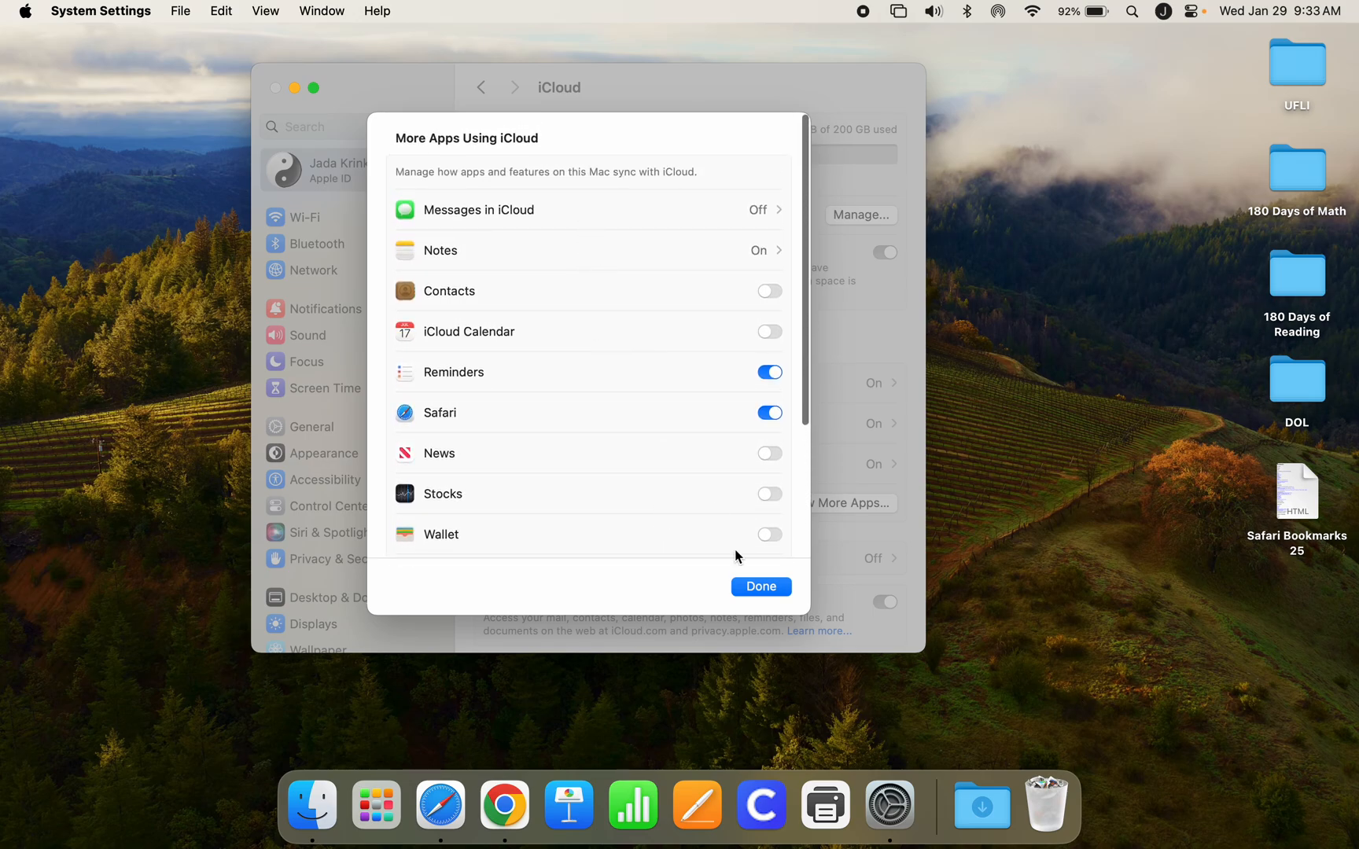
pyautogui.scroll(-5, 721, 245)
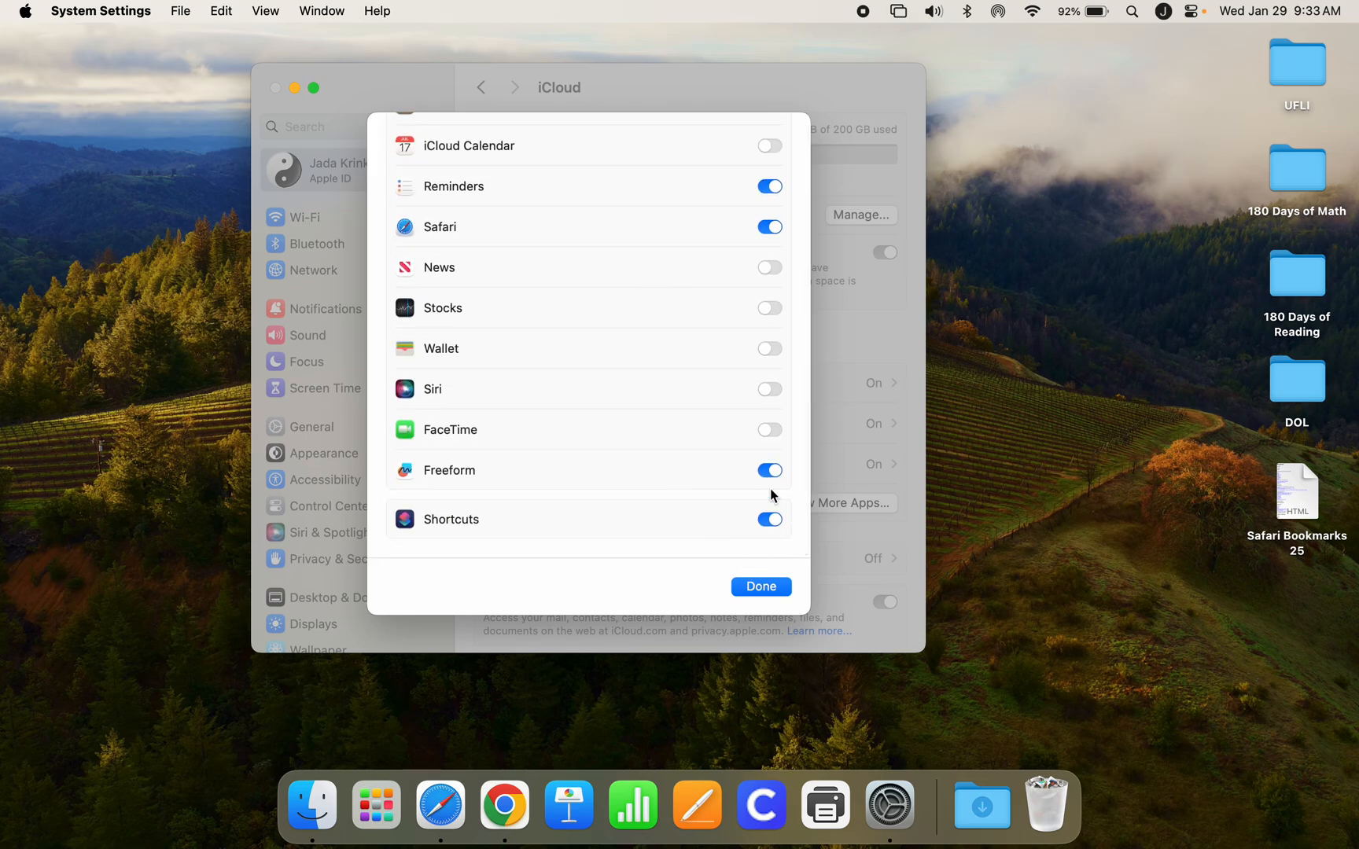
pyautogui.click(757, 580)
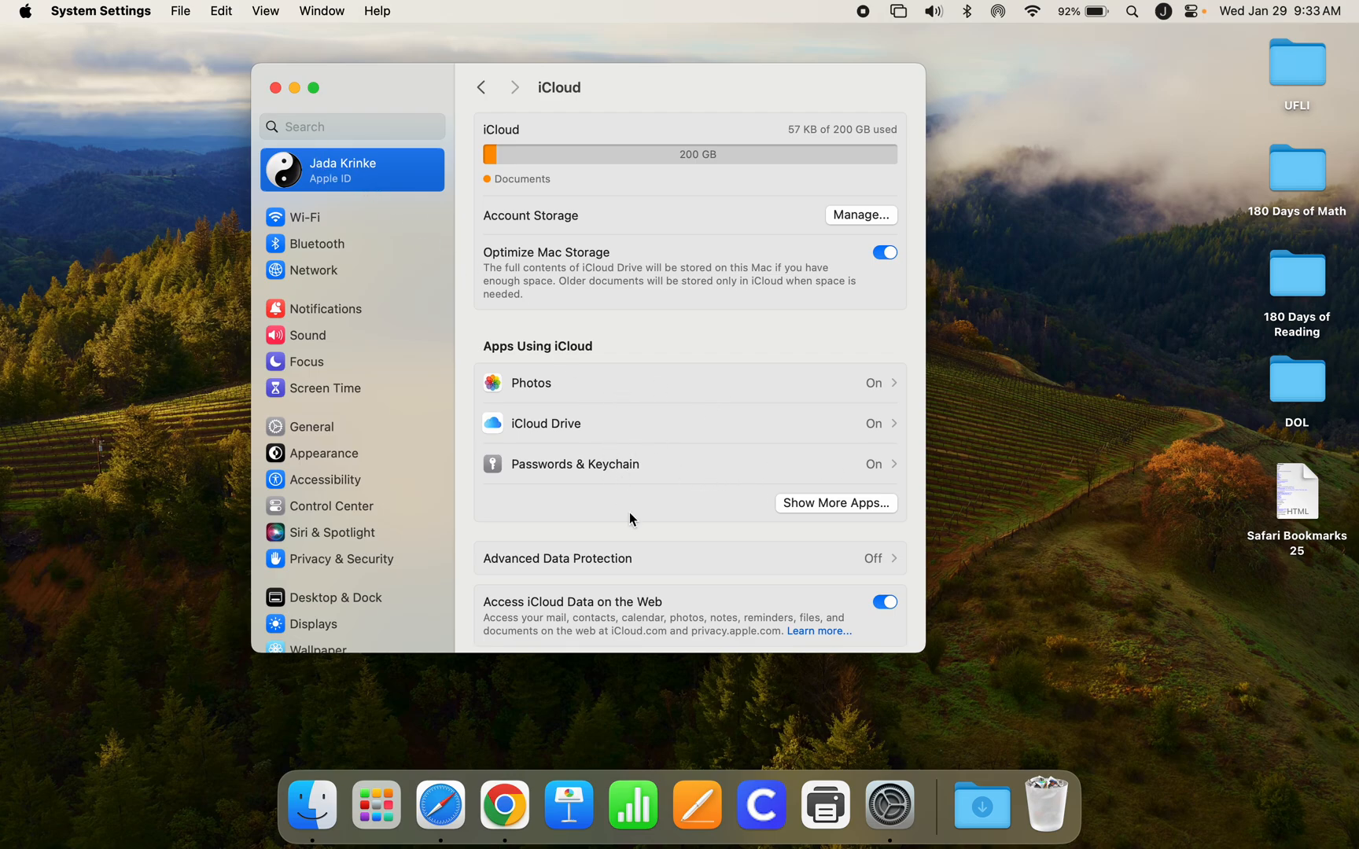
# Examine the iCloud Drive sync options and the apps syncing to it, and close System Settings
pyautogui.click(607, 424)
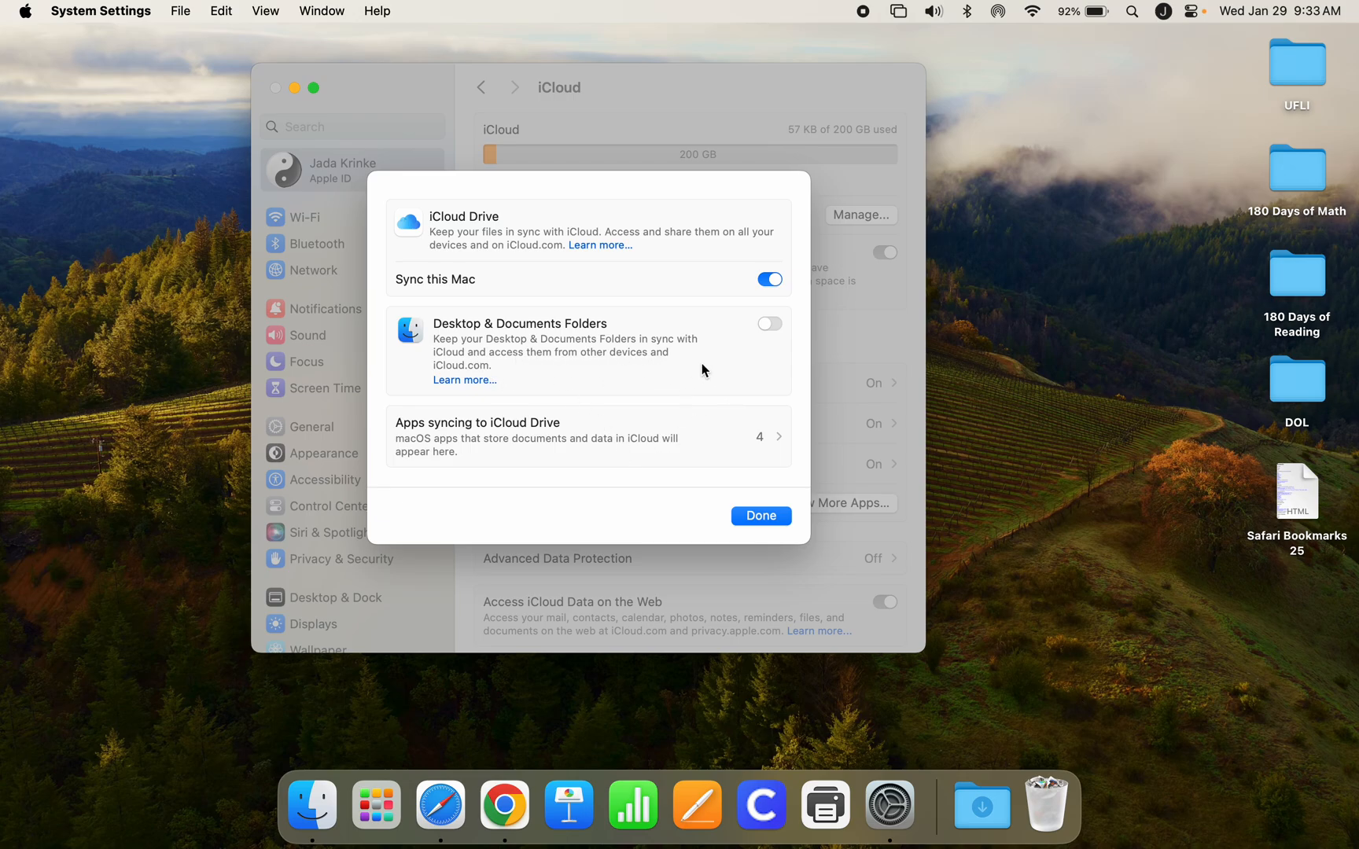
pyautogui.click(743, 442)
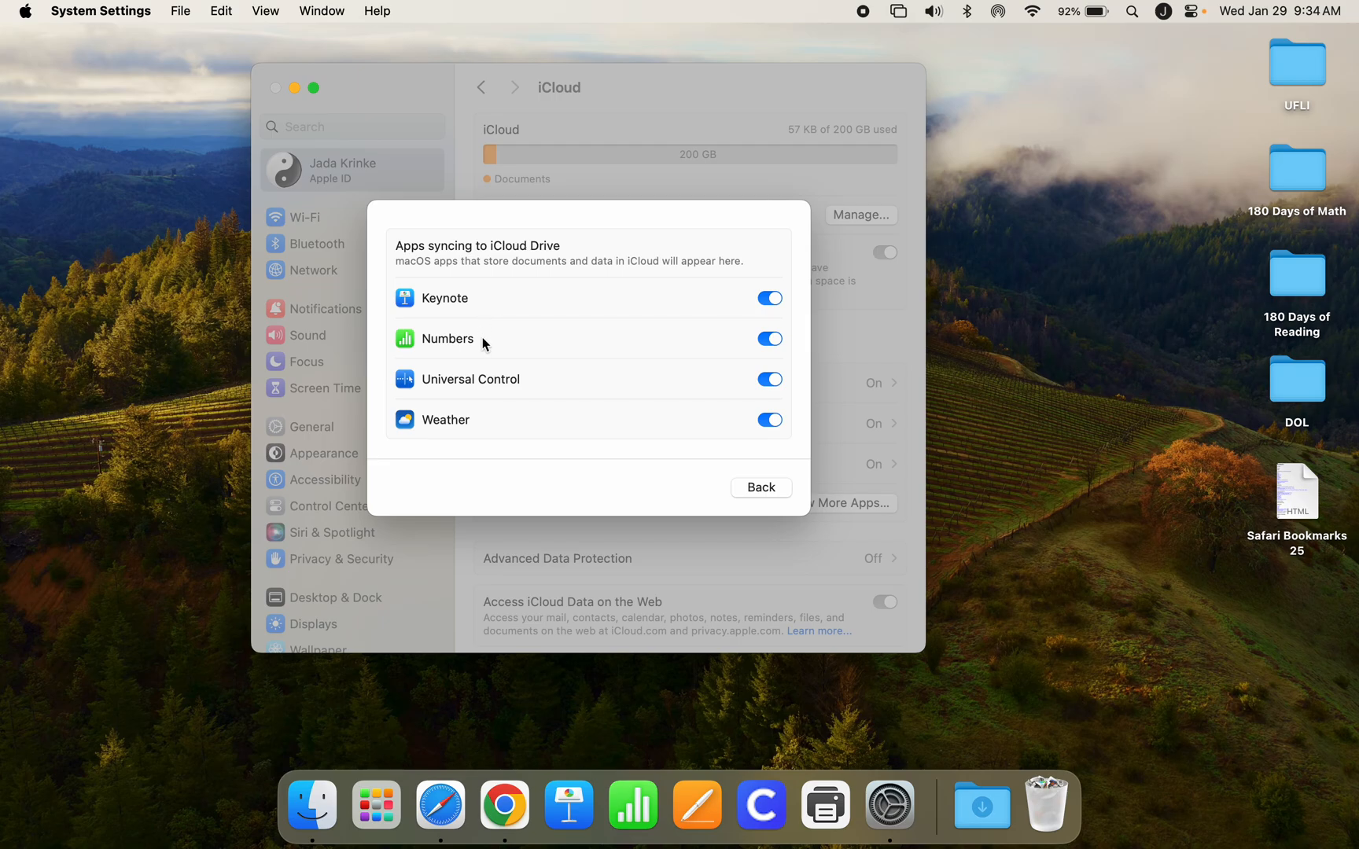
pyautogui.click(769, 379)
pyautogui.click(763, 488)
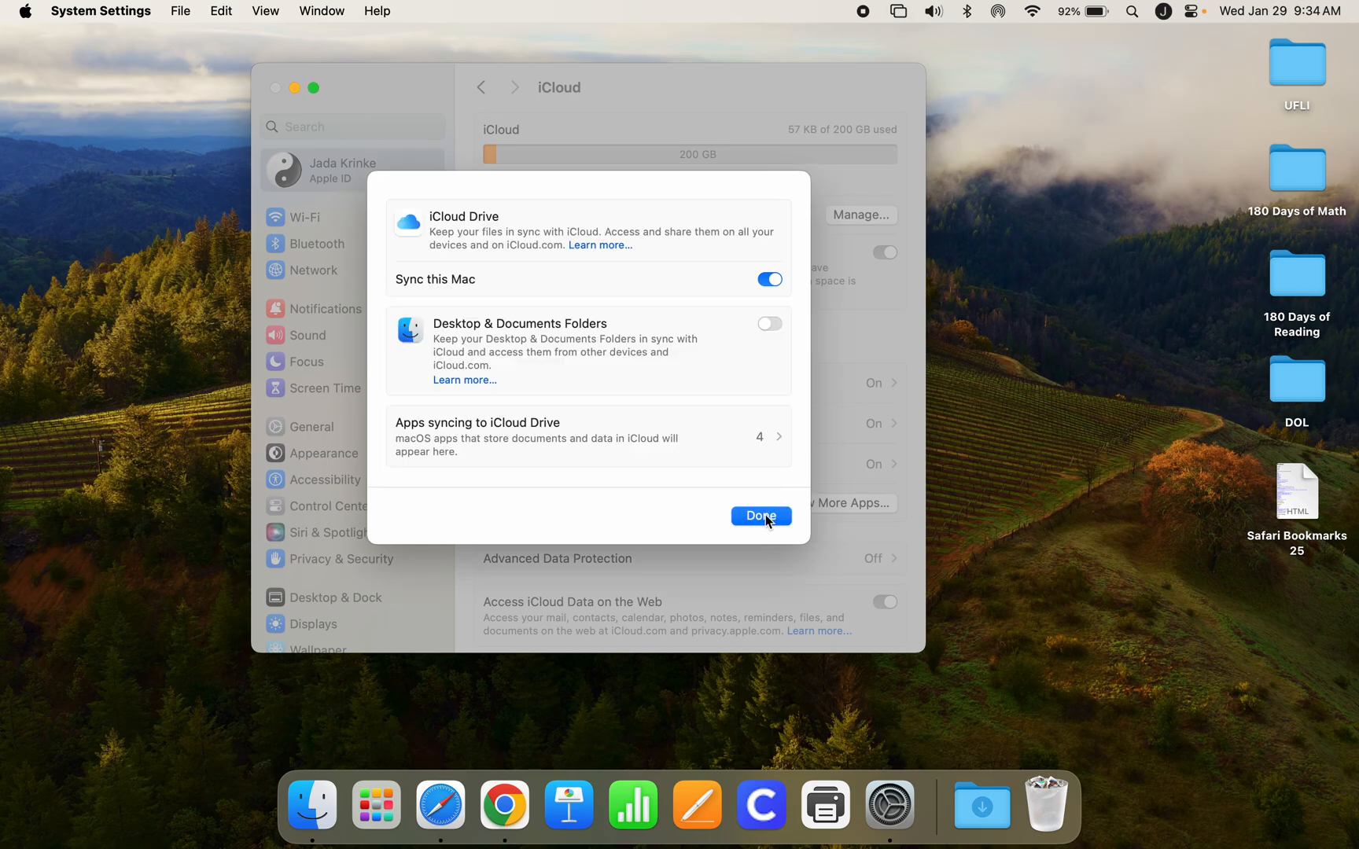
pyautogui.click(763, 516)
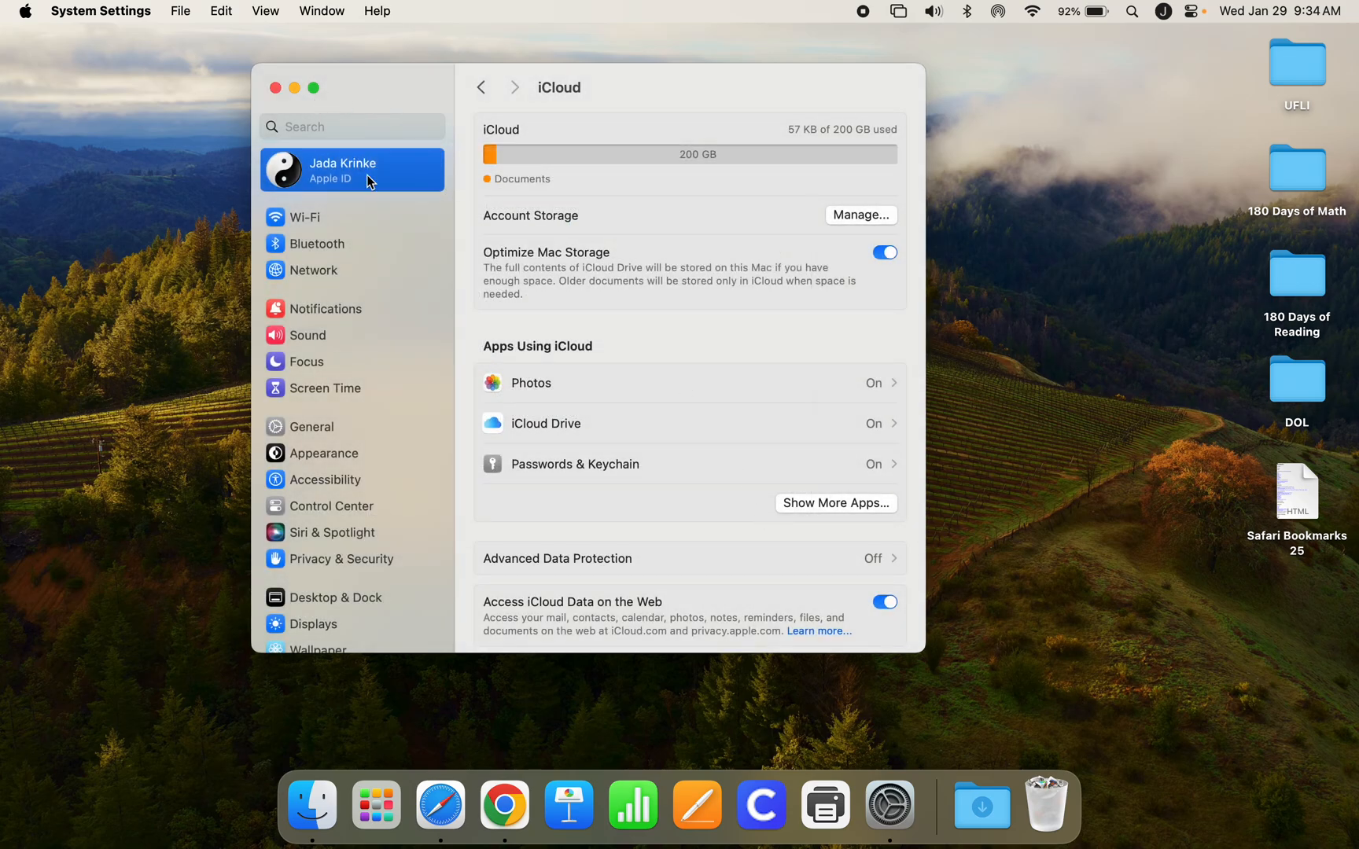
pyautogui.click(275, 88)
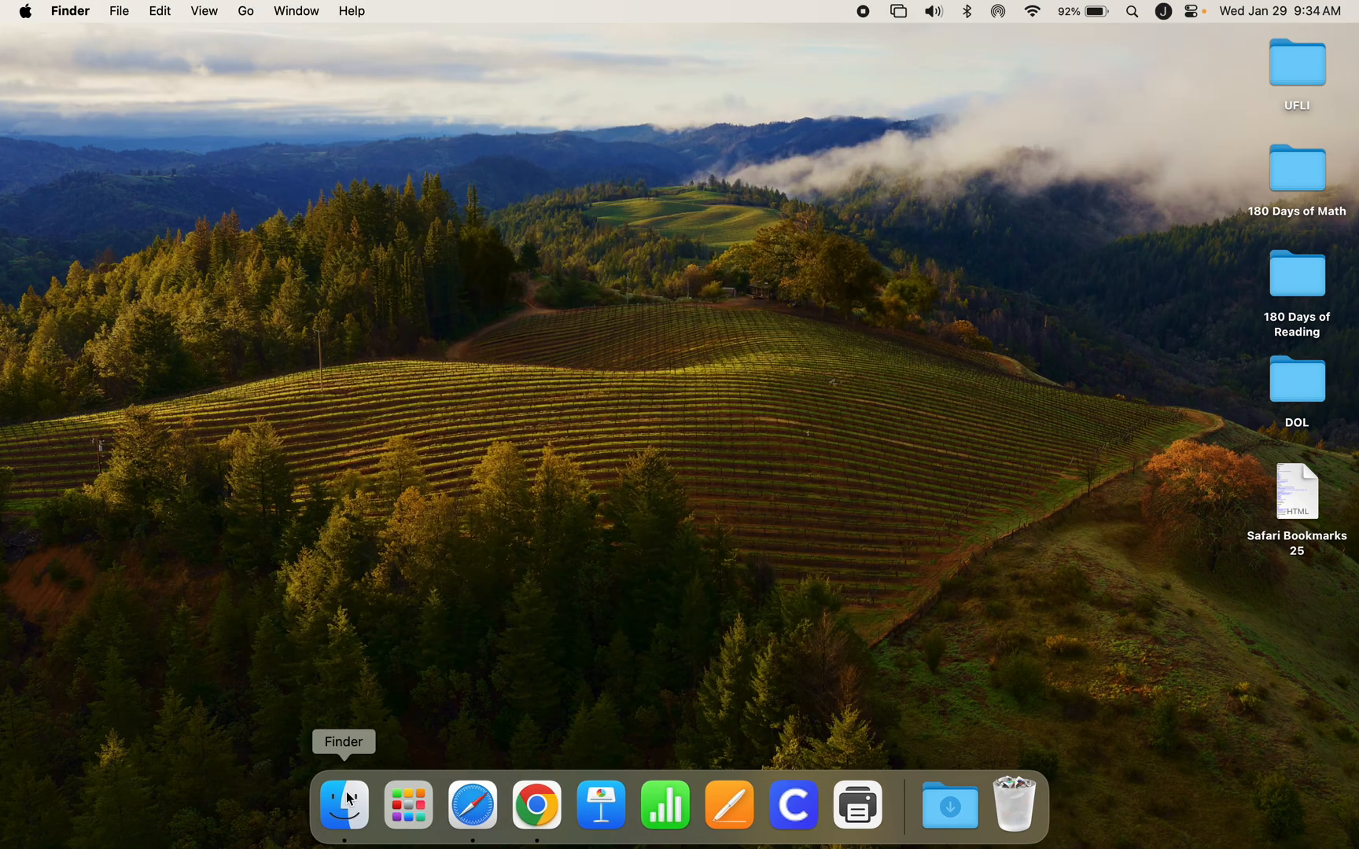
# Open a Finder window and examine the items available for customizing its toolbar
pyautogui.click(371, 802)
pyautogui.moveTo(279, 134); pyautogui.dragTo(288, 140)
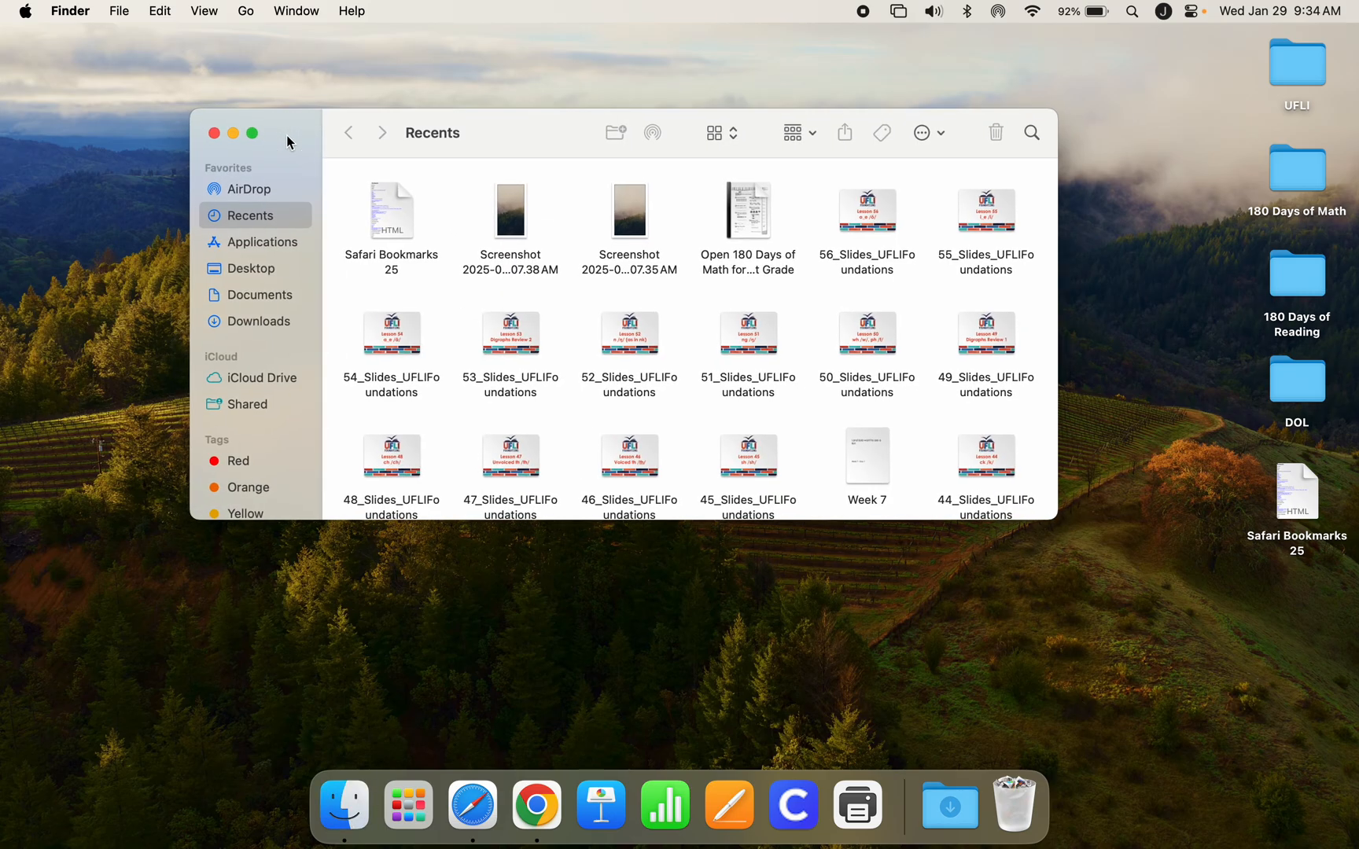
pyautogui.rightClick(549, 132)
pyautogui.click(590, 207)
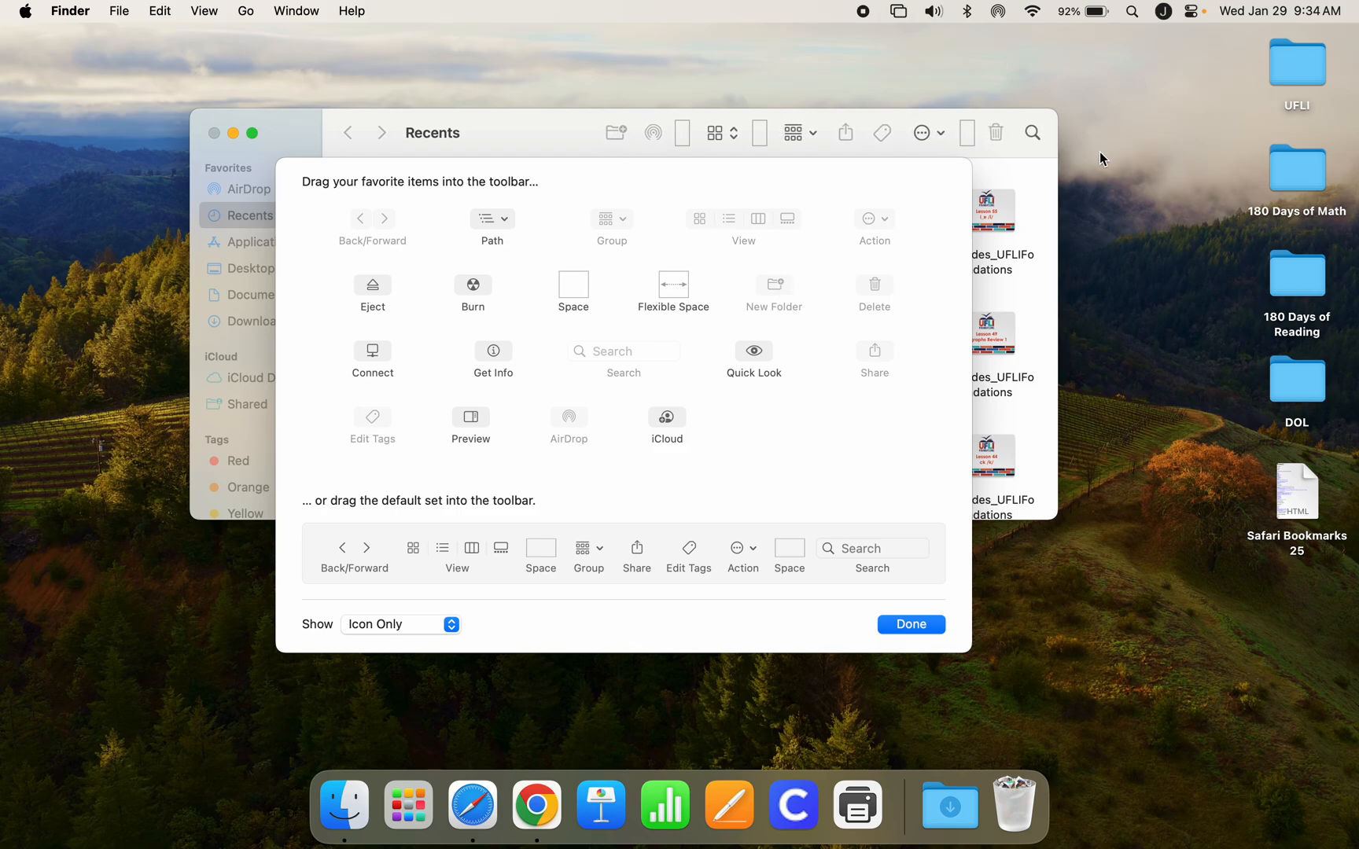
pyautogui.click(910, 623)
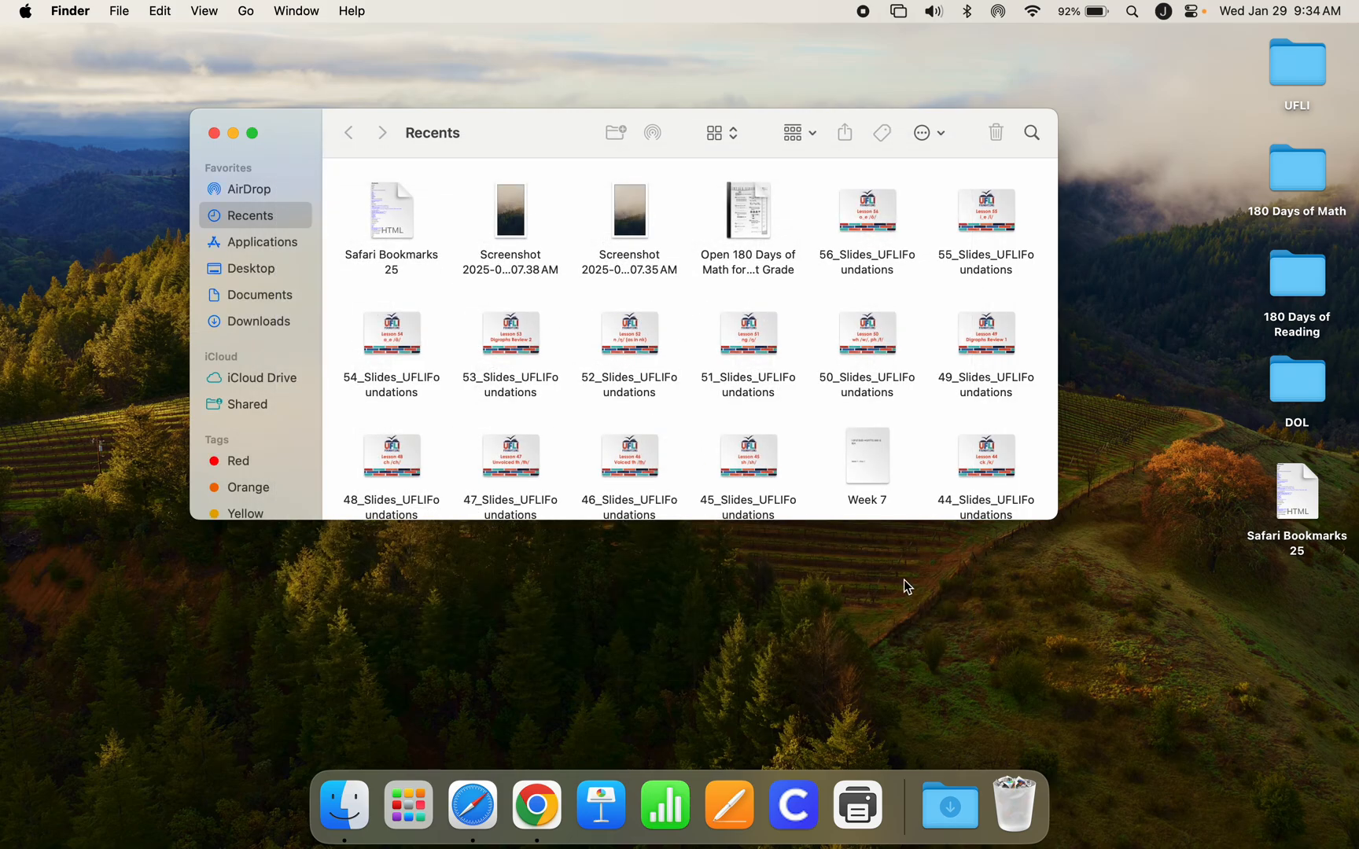
# Reposition the Finder window and examine the Sidebar options in Finder Settings
pyautogui.moveTo(534, 143); pyautogui.dragTo(530, 135)
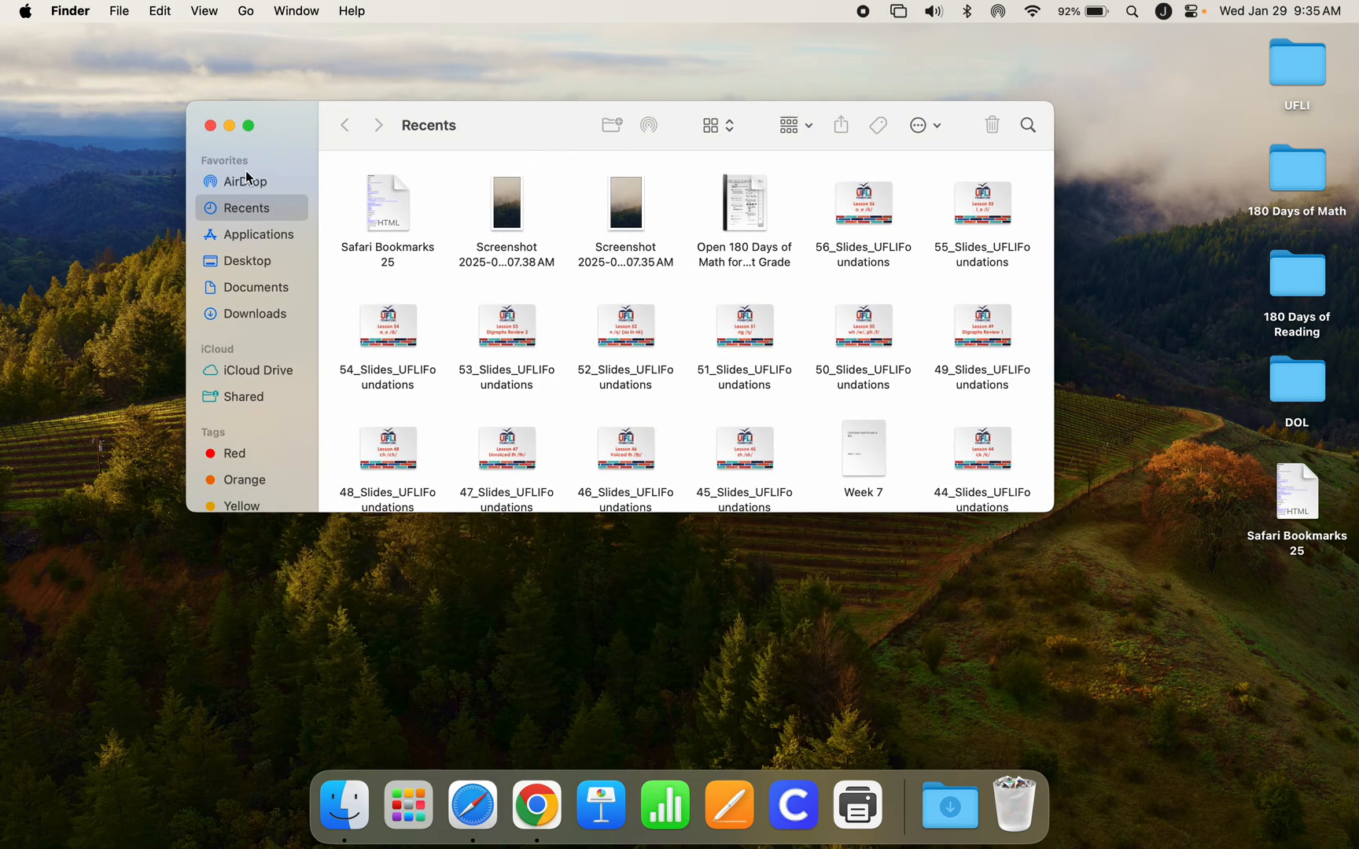
pyautogui.moveTo(293, 123); pyautogui.dragTo(311, 120)
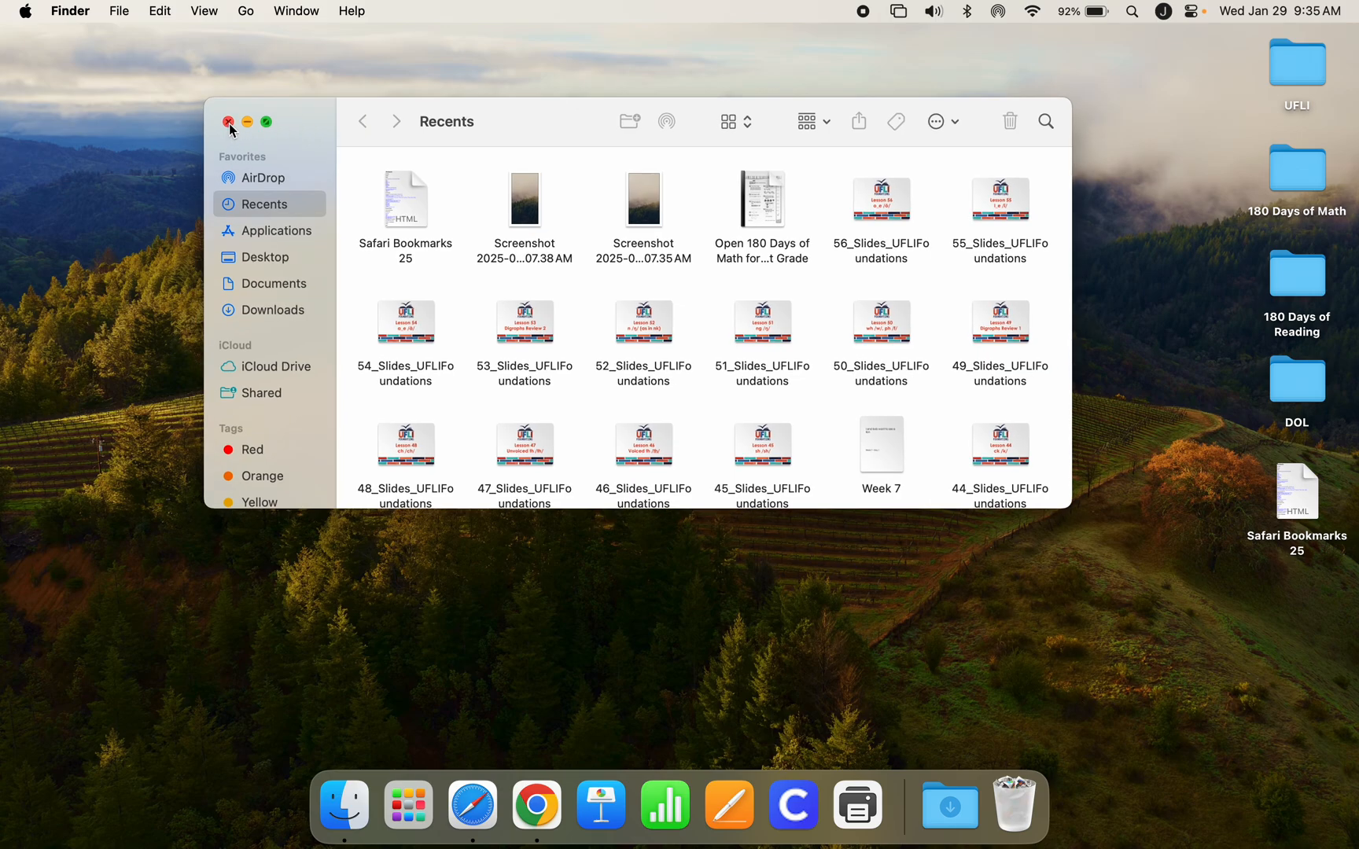
pyautogui.click(69, 11)
pyautogui.click(70, 69)
pyautogui.click(972, 97)
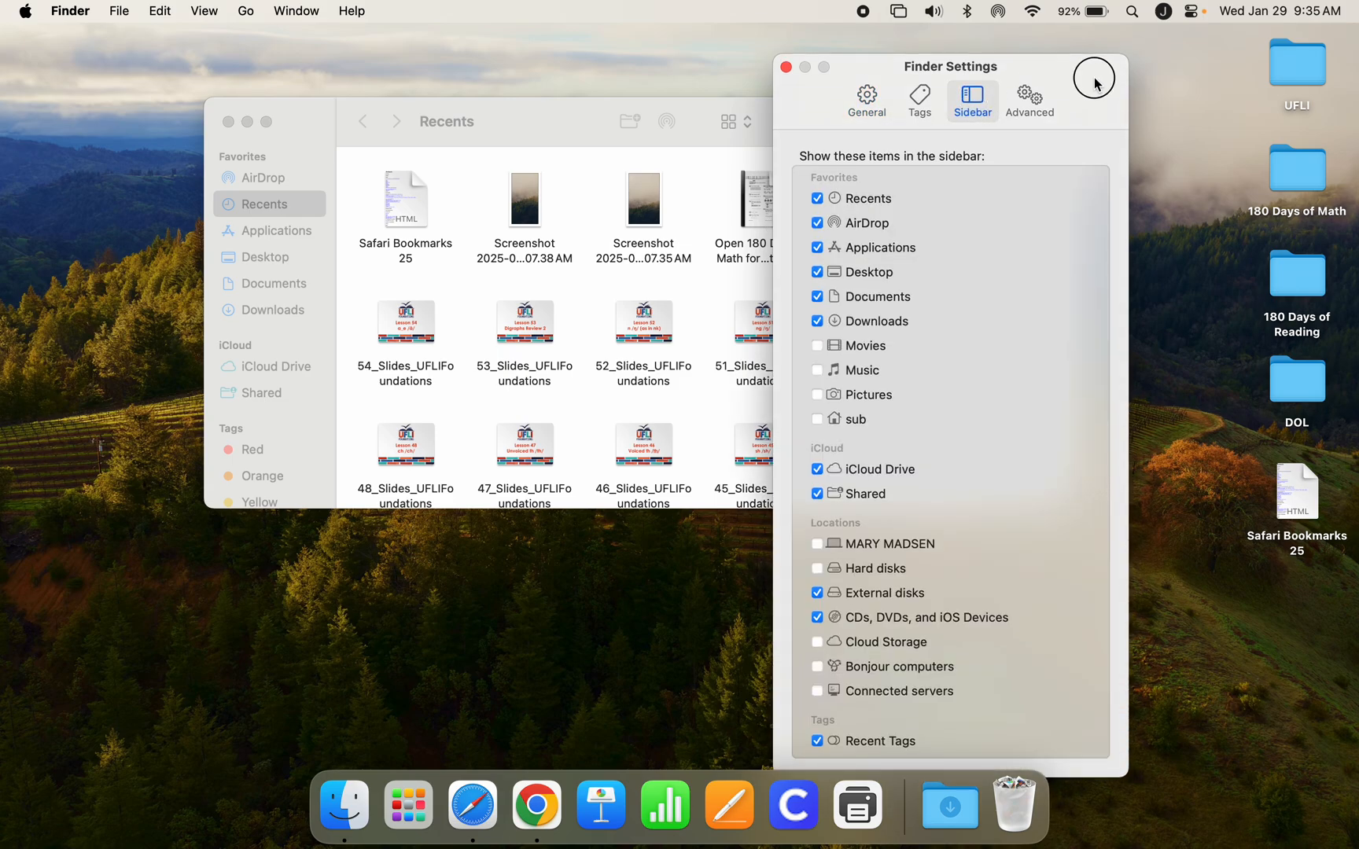
pyautogui.moveTo(1096, 84); pyautogui.dragTo(1091, 75)
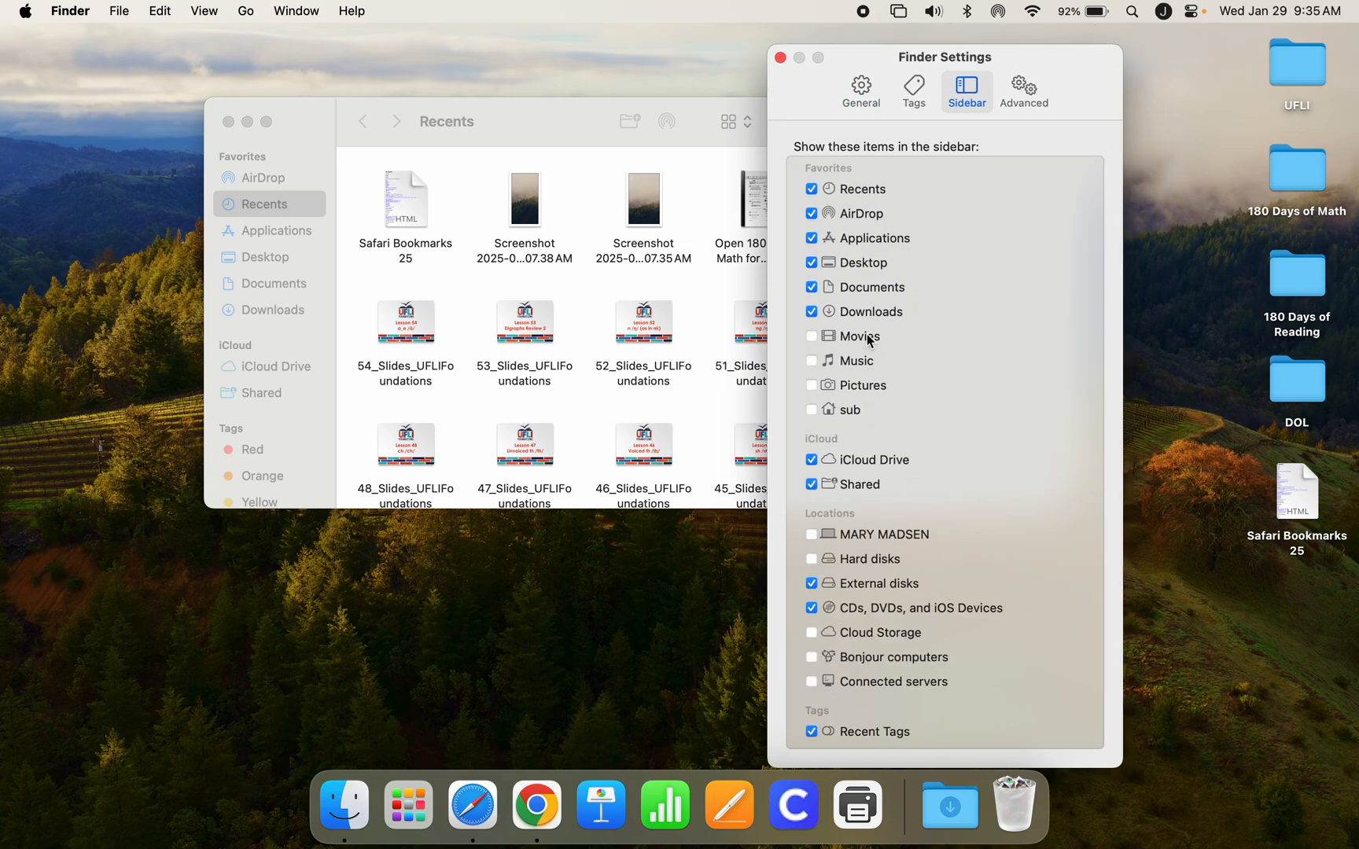
pyautogui.click(782, 58)
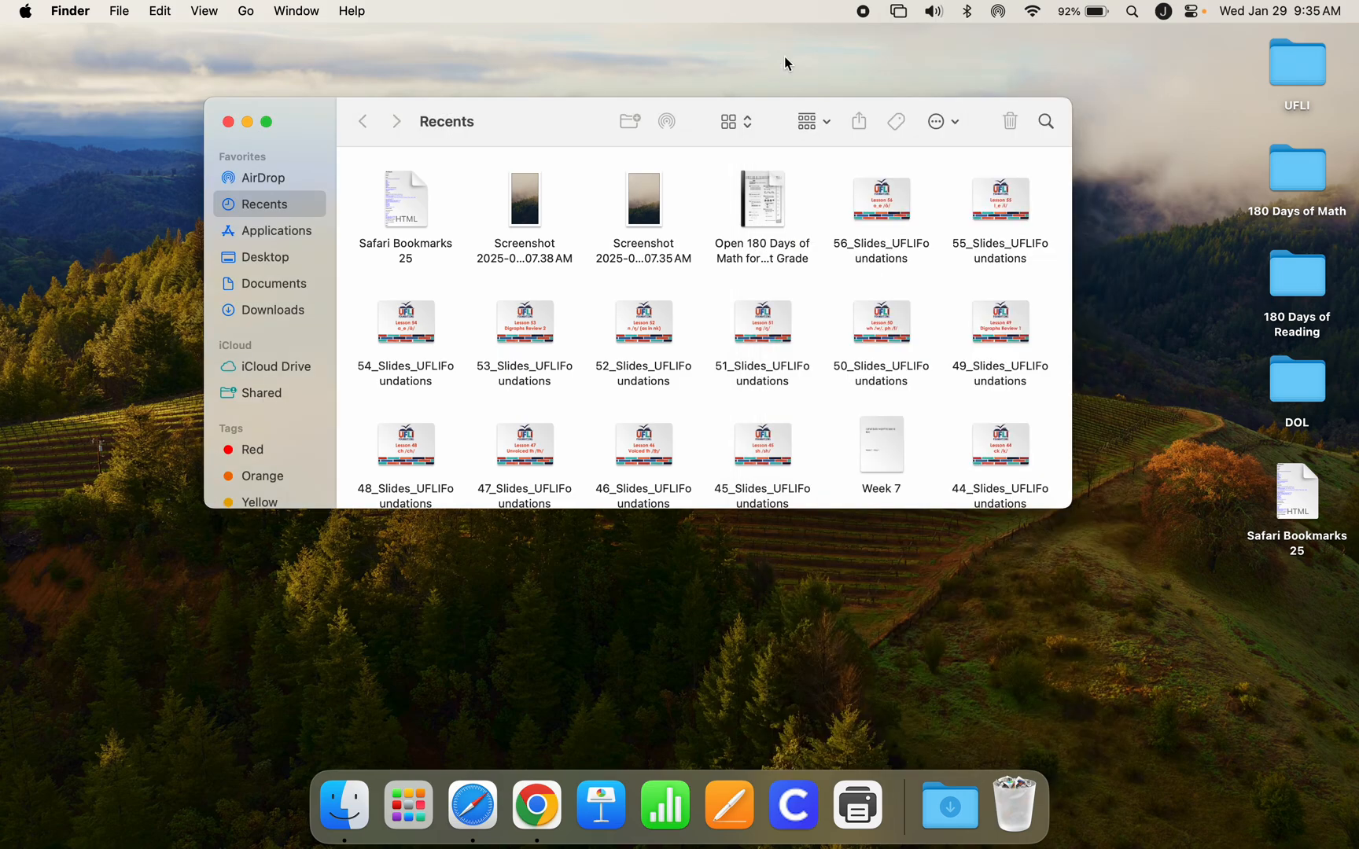
# Look through the Finder sidebar down to its tags and close the Finder window
pyautogui.scroll(-5, 262, 478)
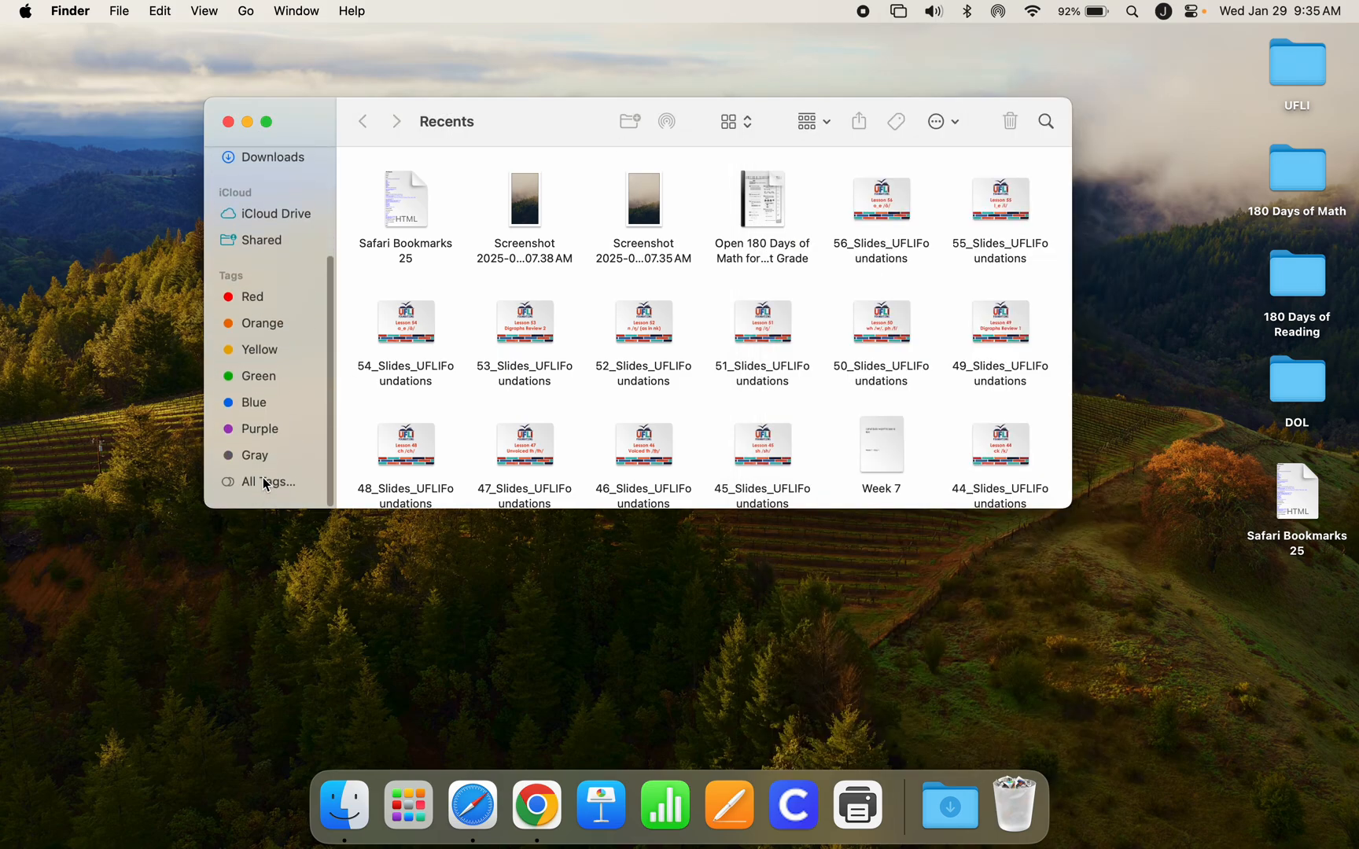
pyautogui.scroll(5, 262, 478)
pyautogui.click(228, 121)
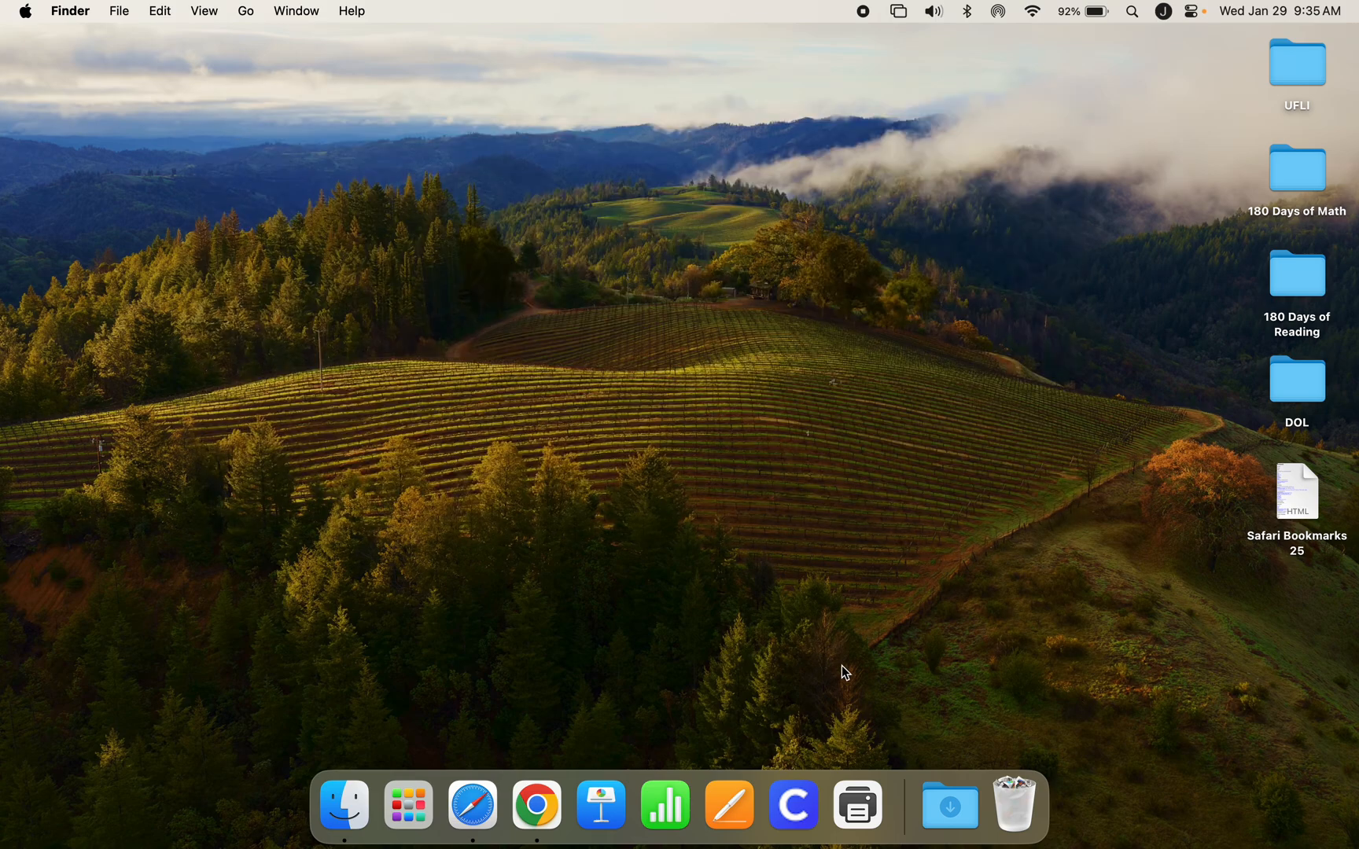
# Open the Trash and permanently erase all of its items
pyautogui.click(1014, 804)
pyautogui.click(1089, 170)
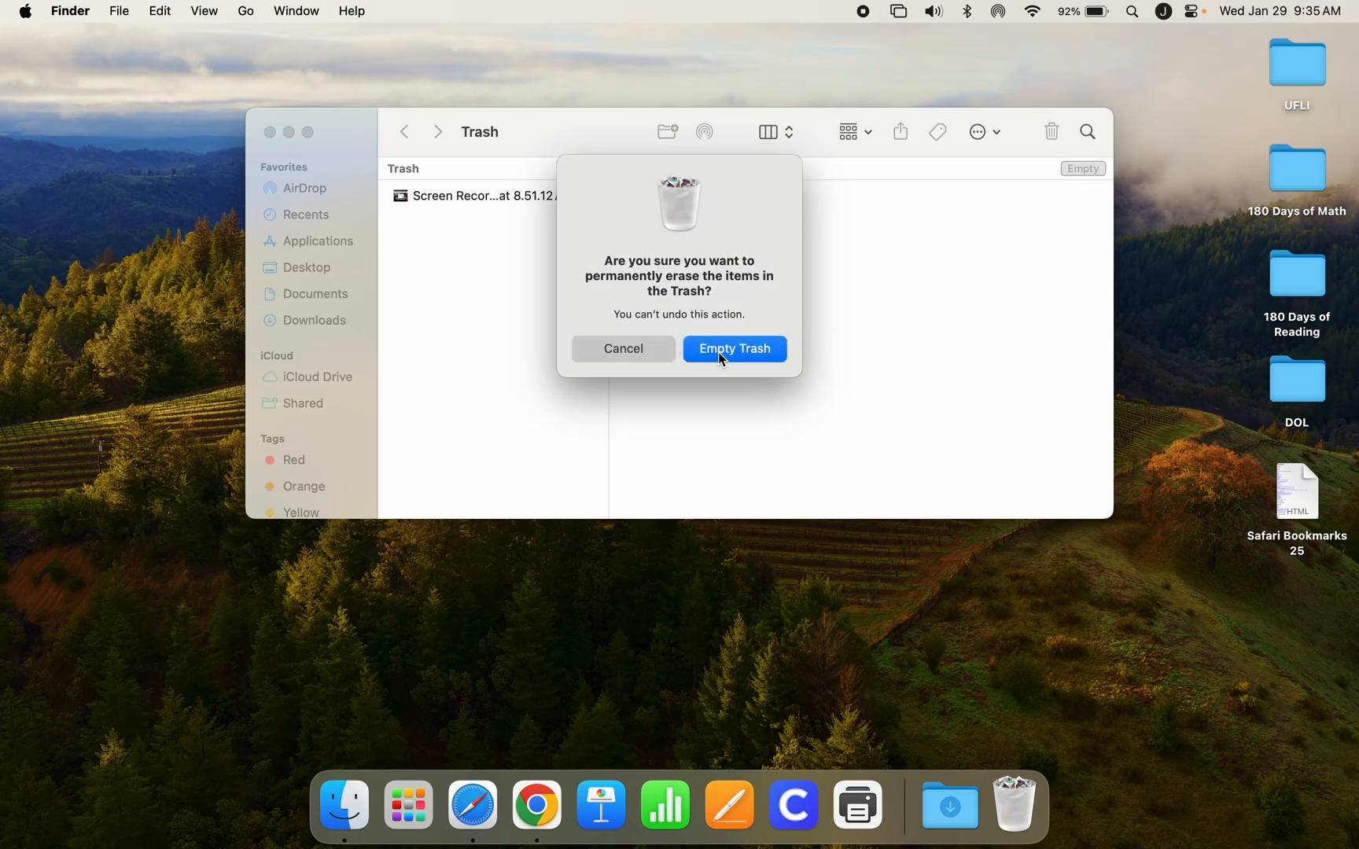
pyautogui.click(723, 355)
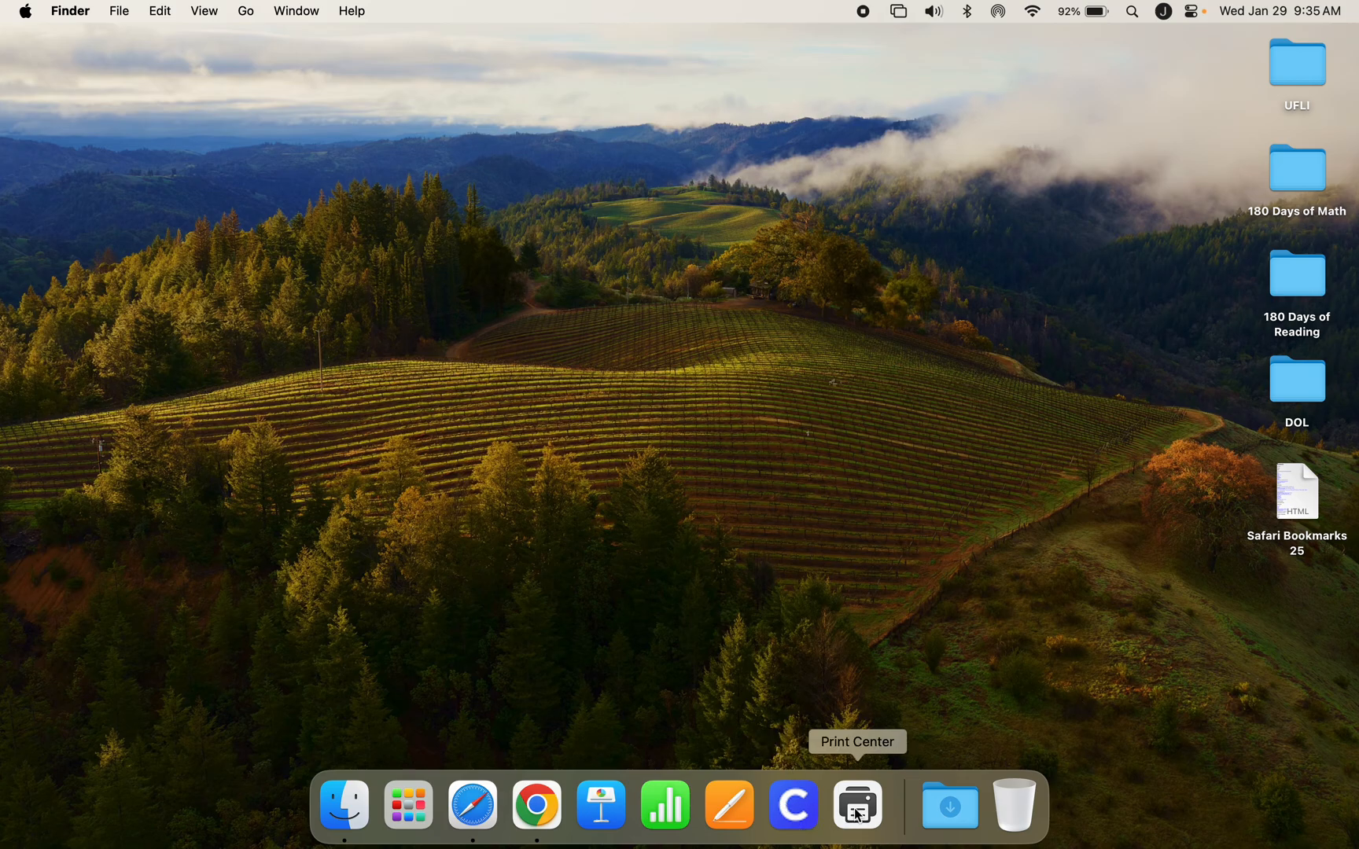
# Examine Print Center and Screenshot in the Applications folder's Utilities, and close the Finder window
pyautogui.click(338, 813)
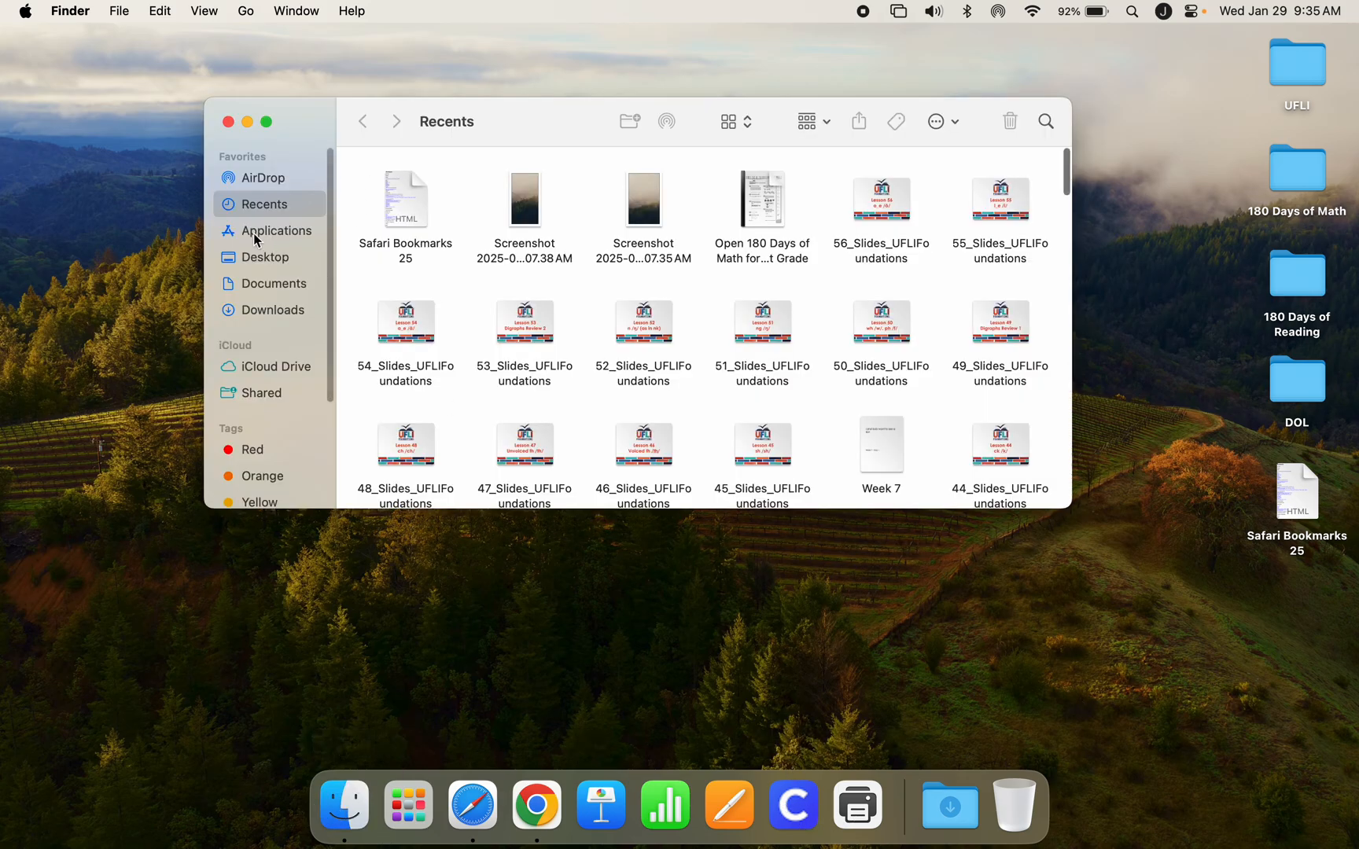
pyautogui.click(254, 232)
pyautogui.scroll(-10, 417, 428)
pyautogui.click(400, 446)
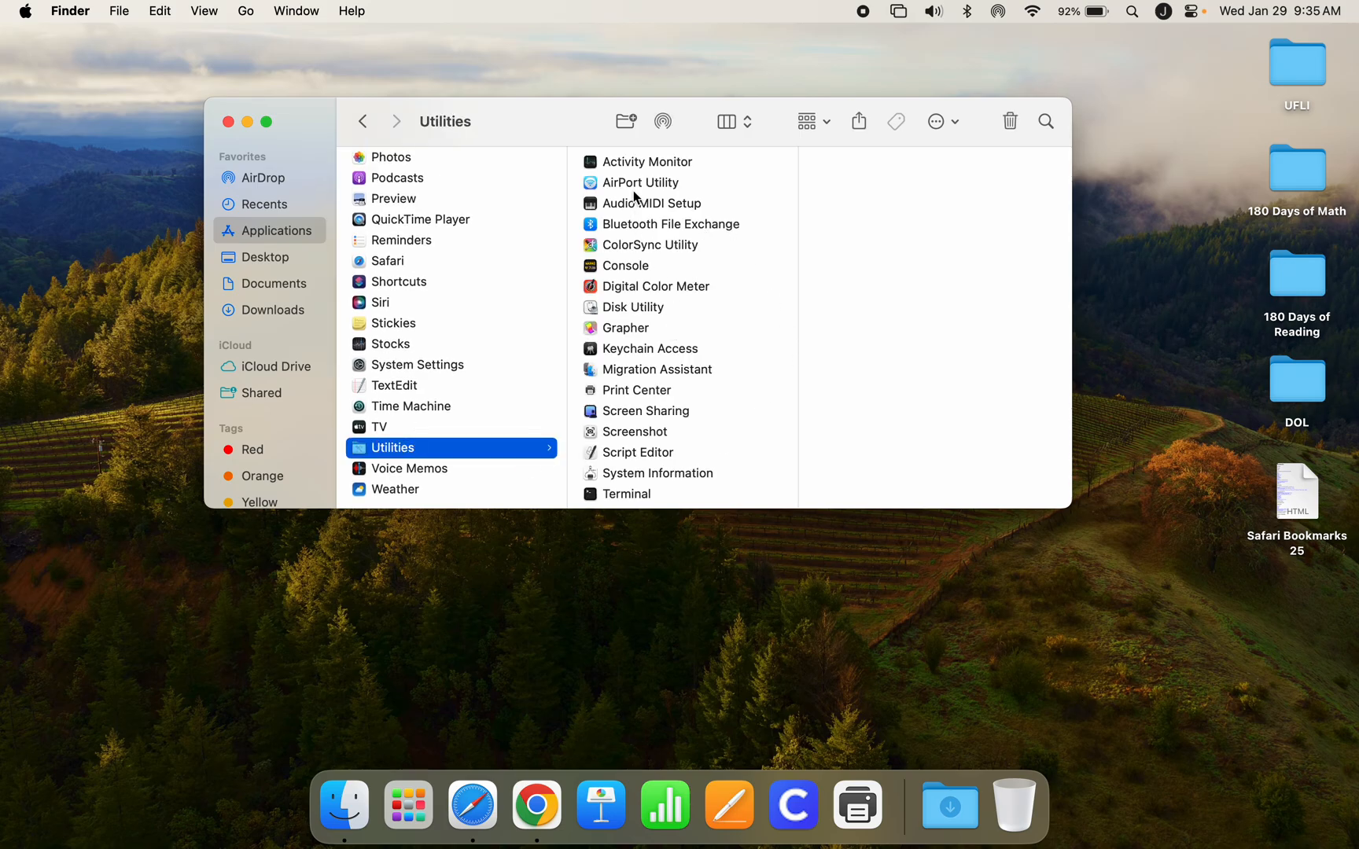
pyautogui.click(633, 392)
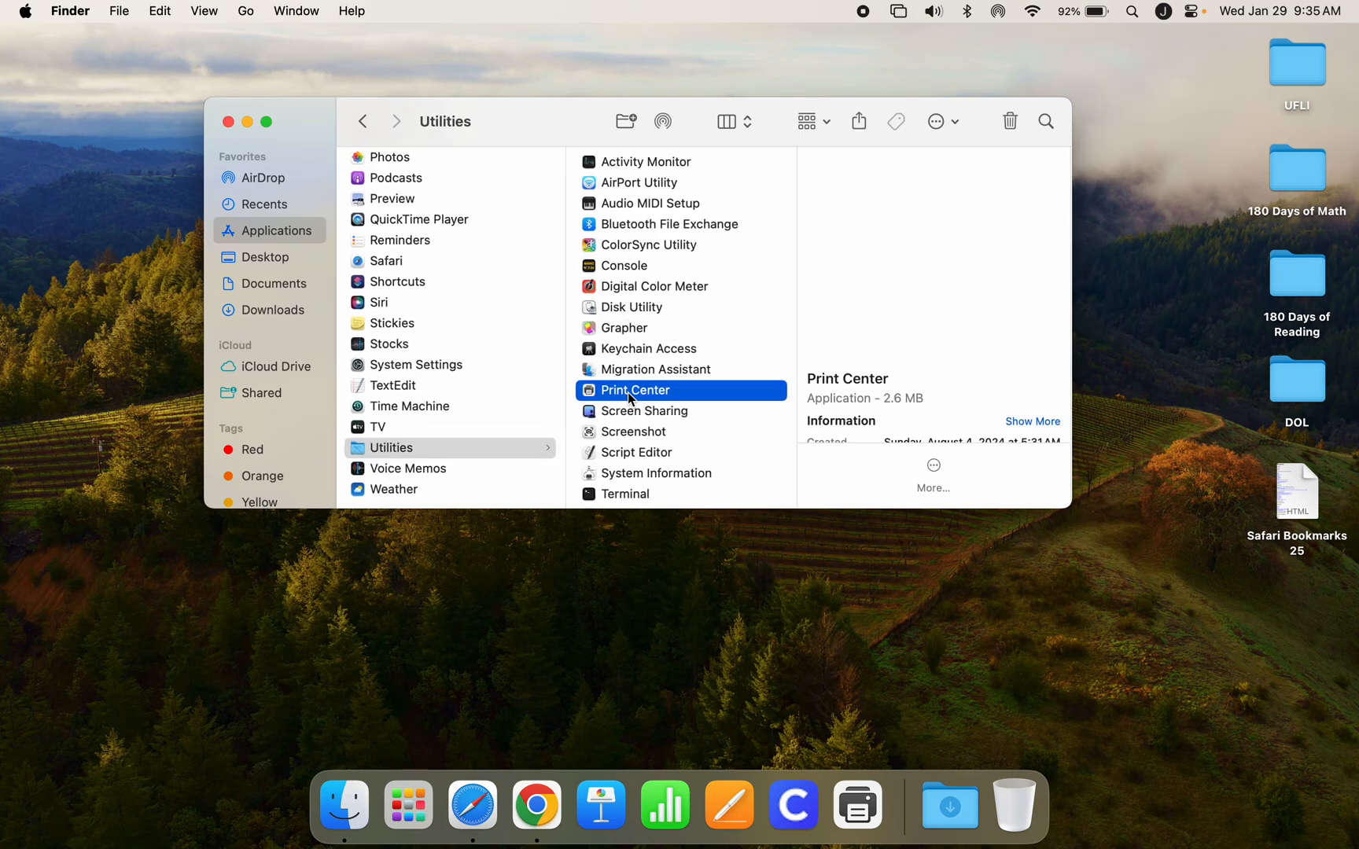
pyautogui.click(633, 434)
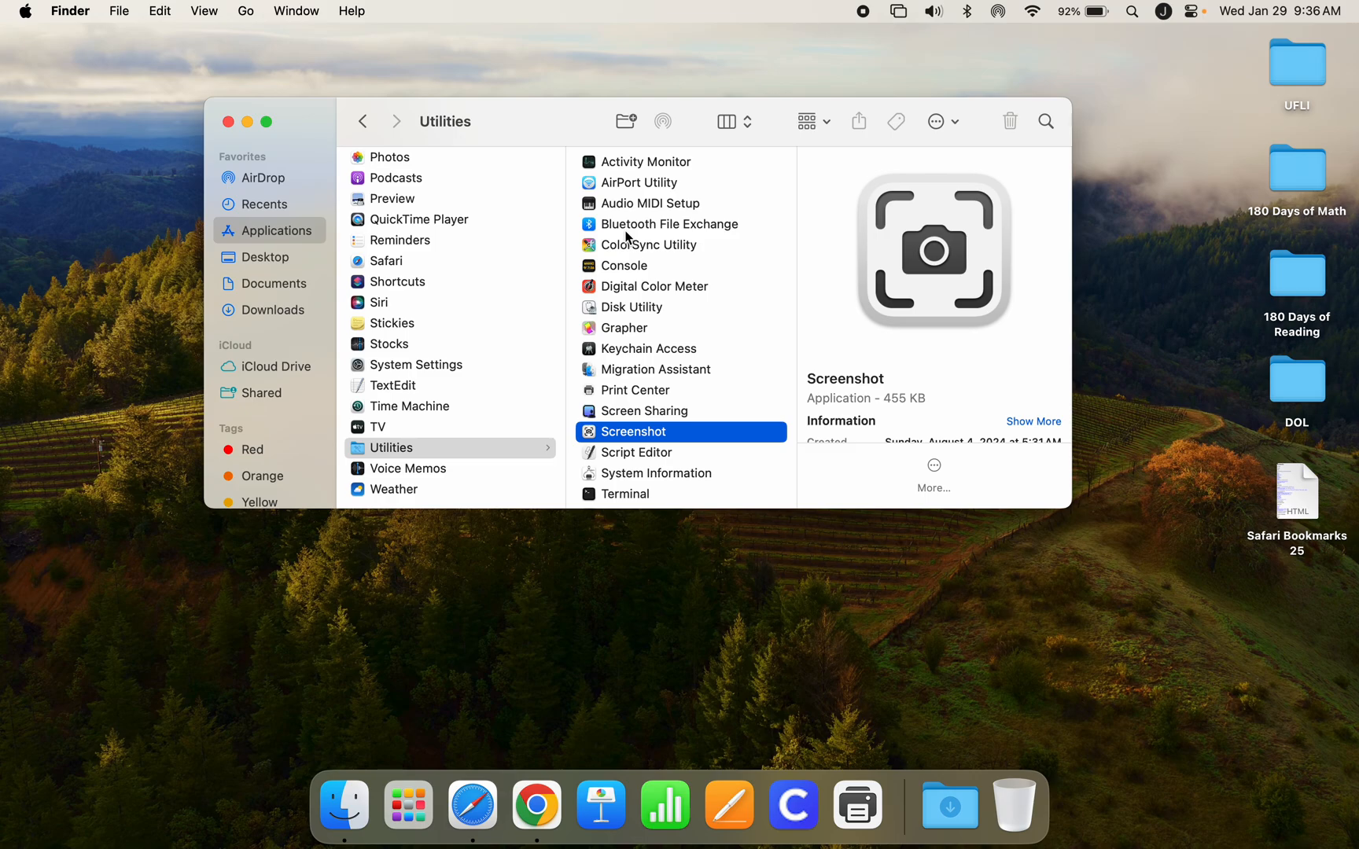
pyautogui.click(227, 122)
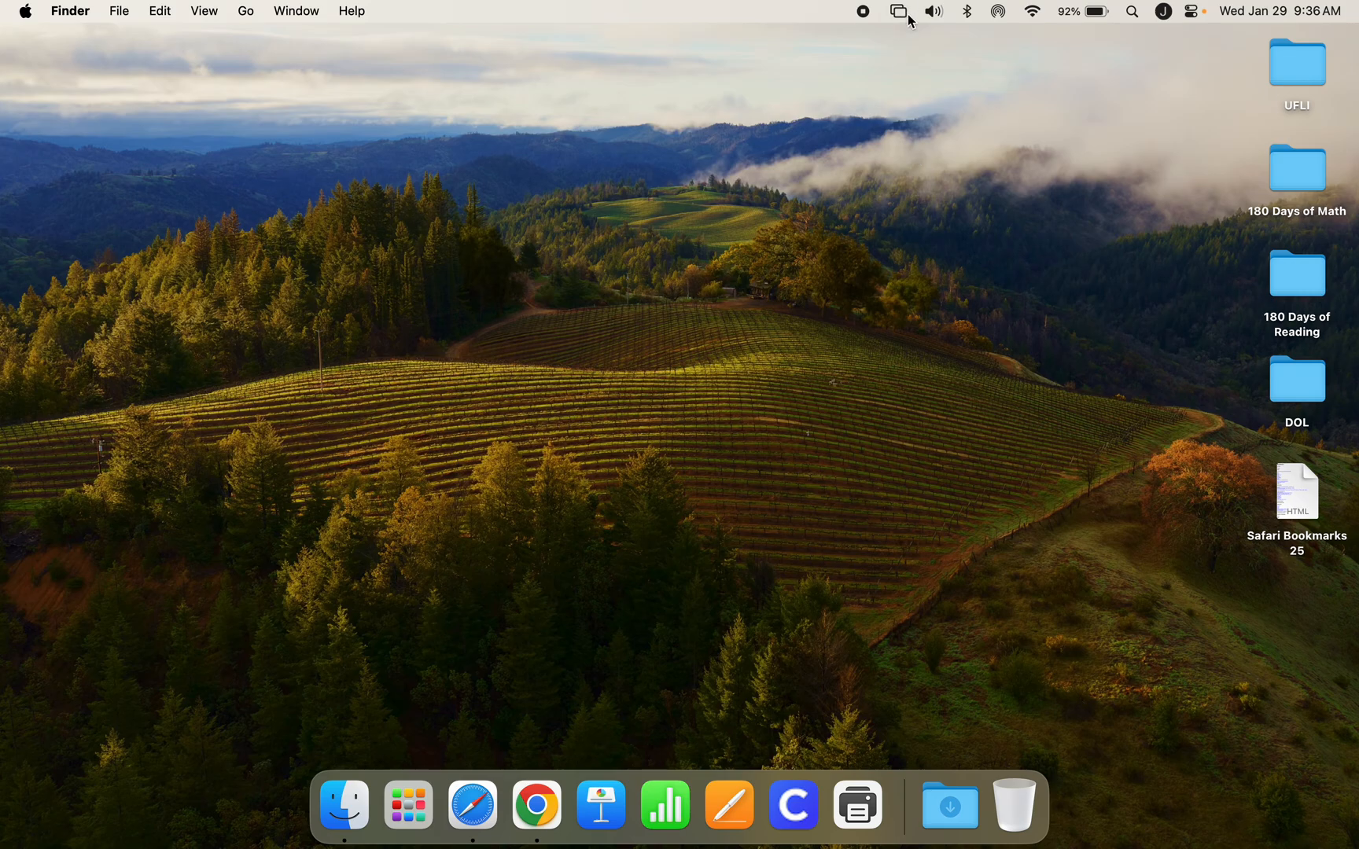
# Look through the Sound, Bluetooth and Wi-Fi status menus and dismiss them
pyautogui.click(933, 12)
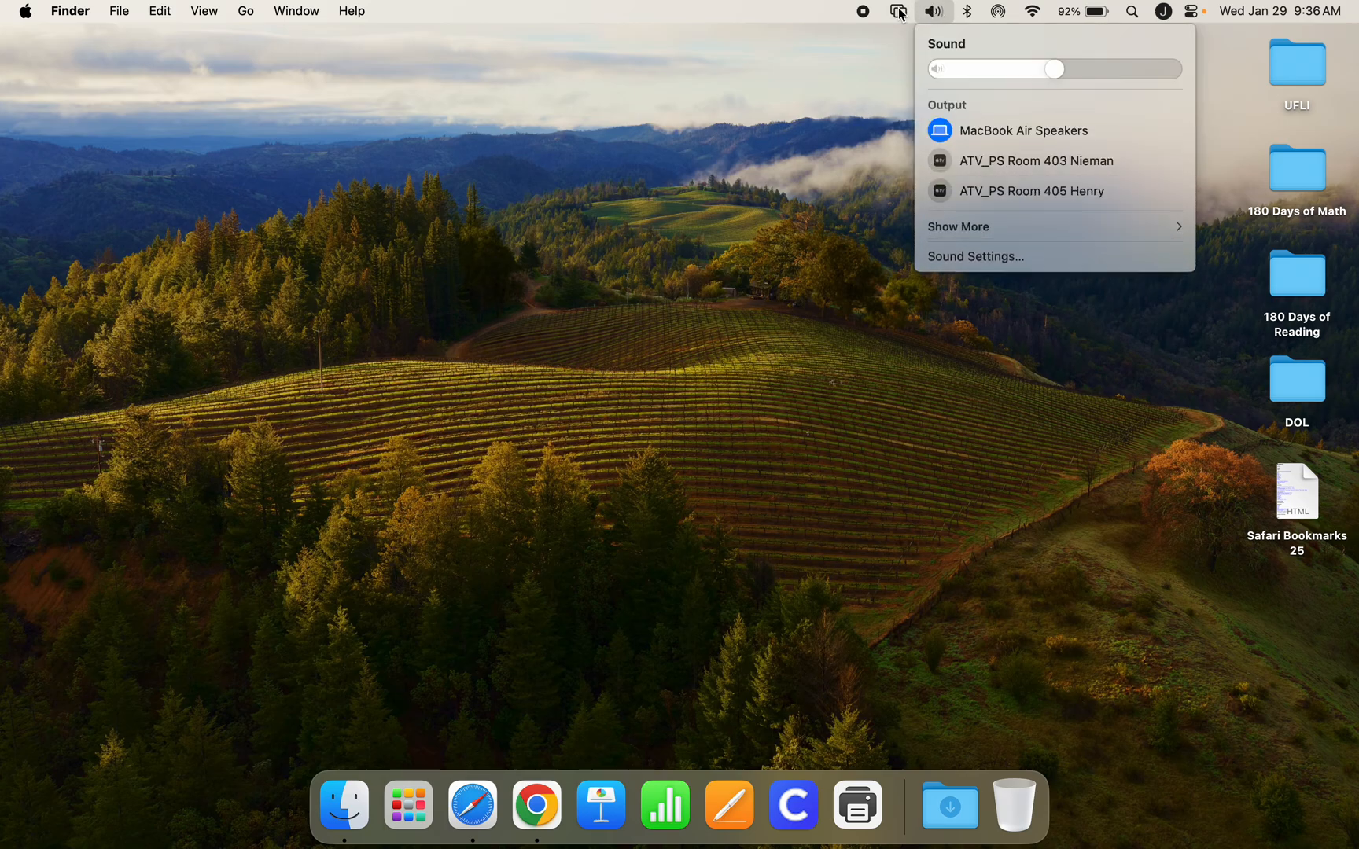
pyautogui.moveTo(969, 12)
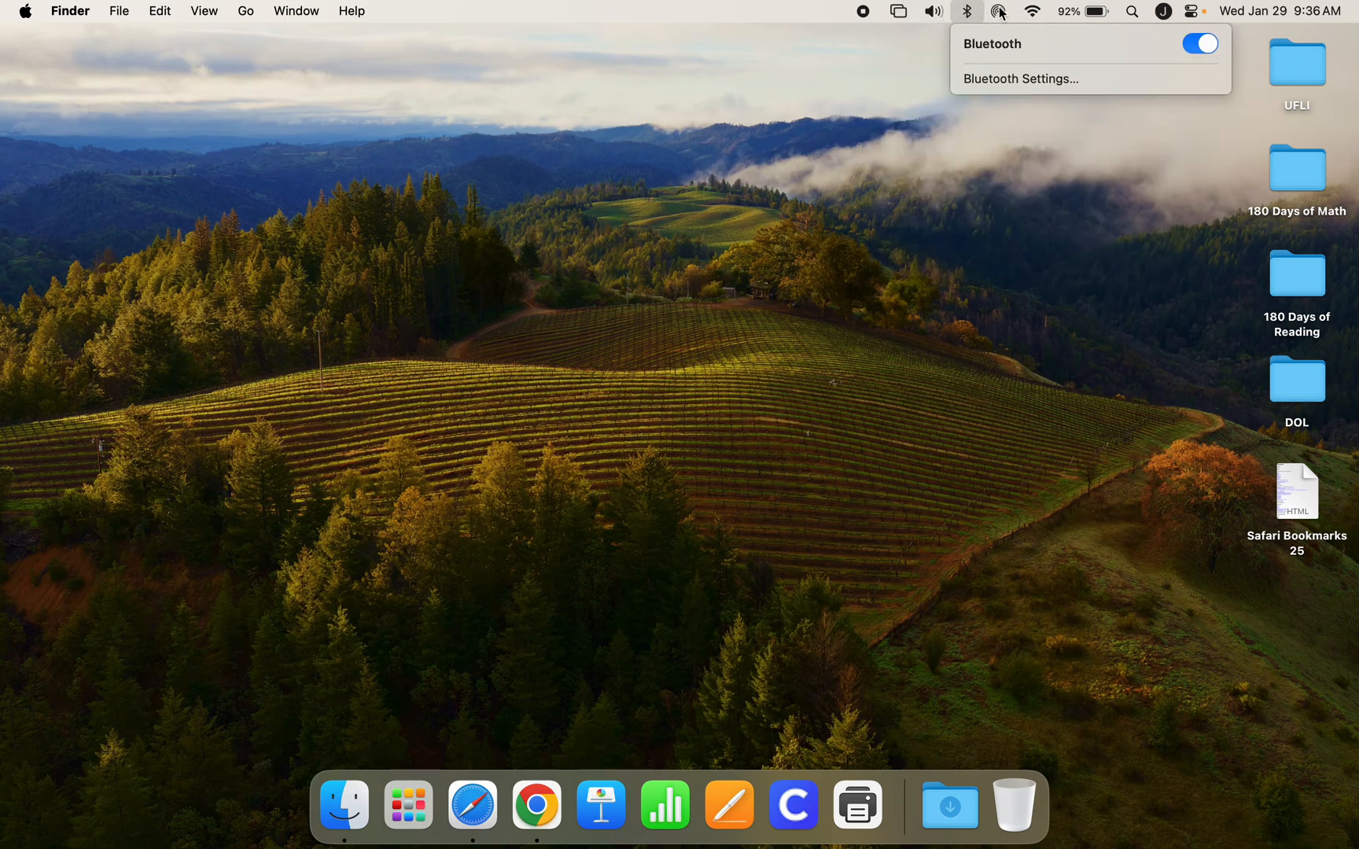
pyautogui.moveTo(1035, 16)
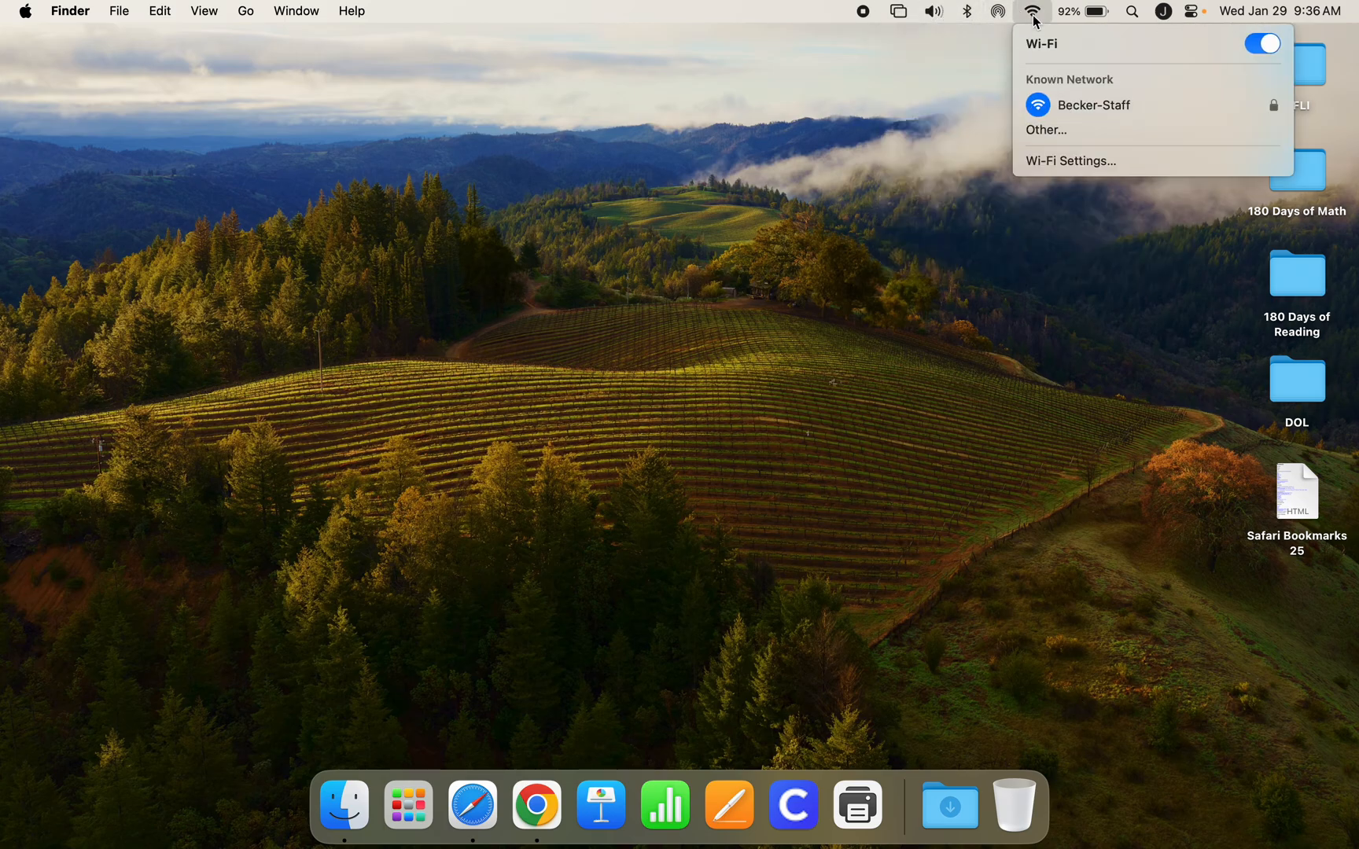
pyautogui.click(1016, 297)
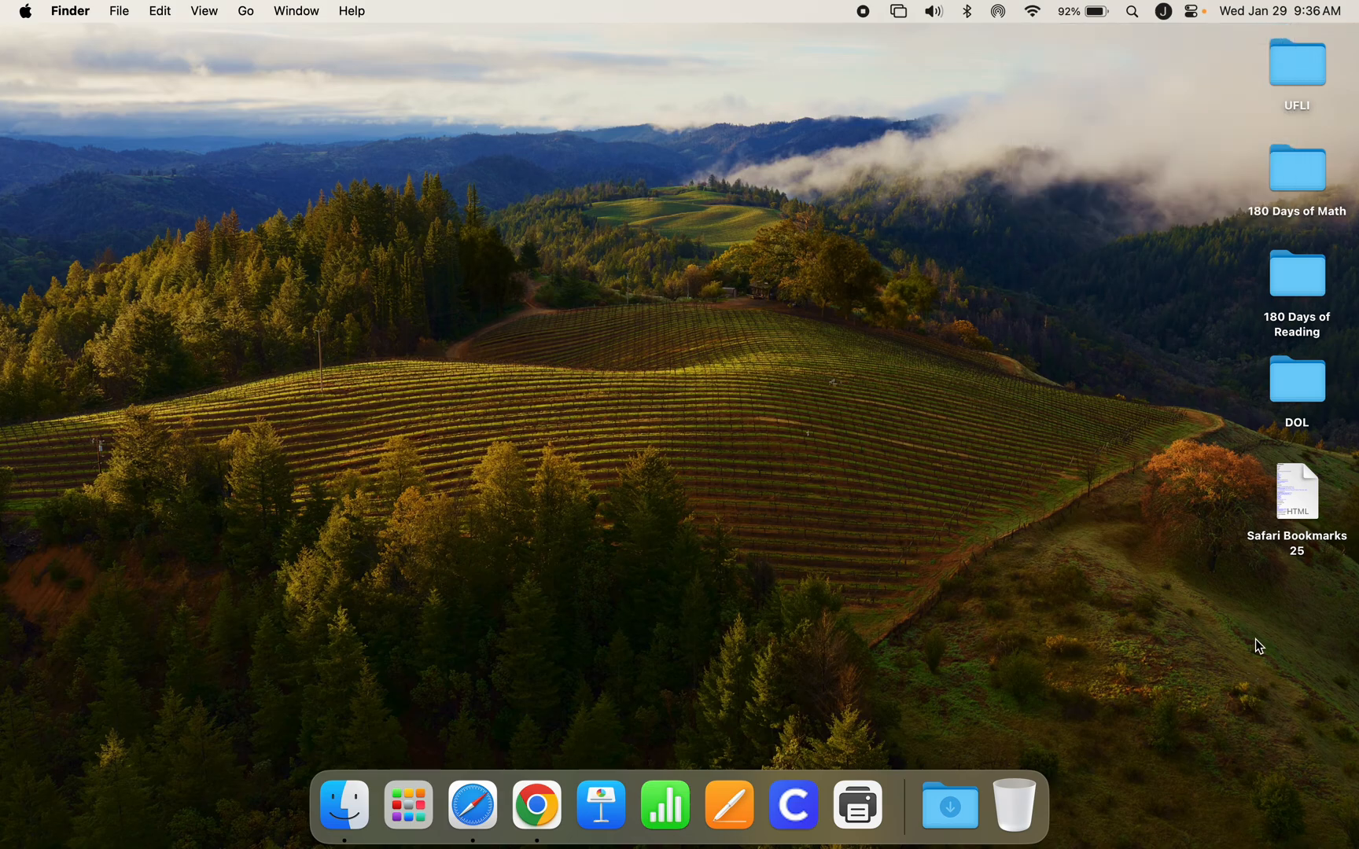
# View the Applications folder in a Finder window and close that window
pyautogui.click(345, 808)
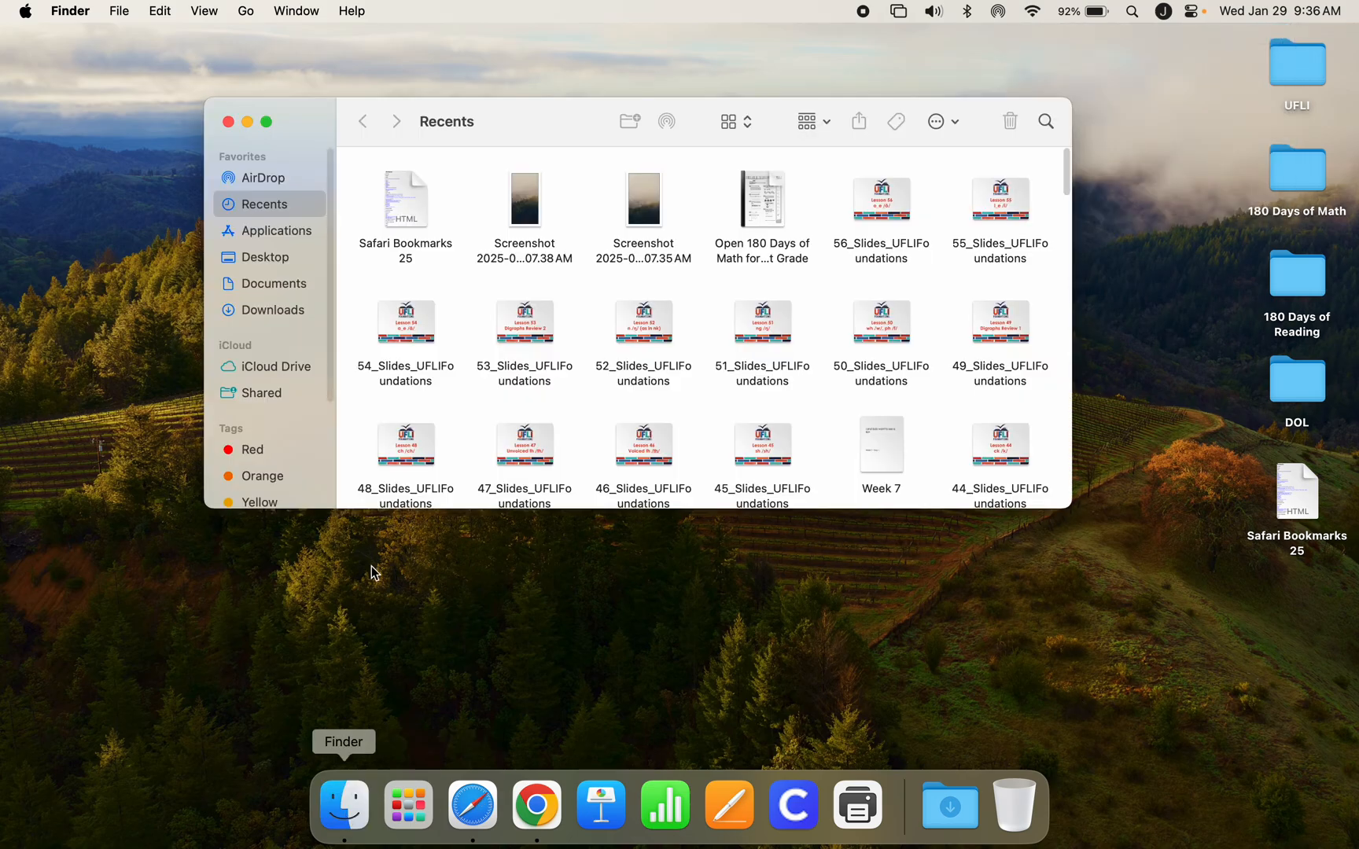
pyautogui.click(273, 229)
pyautogui.click(312, 126)
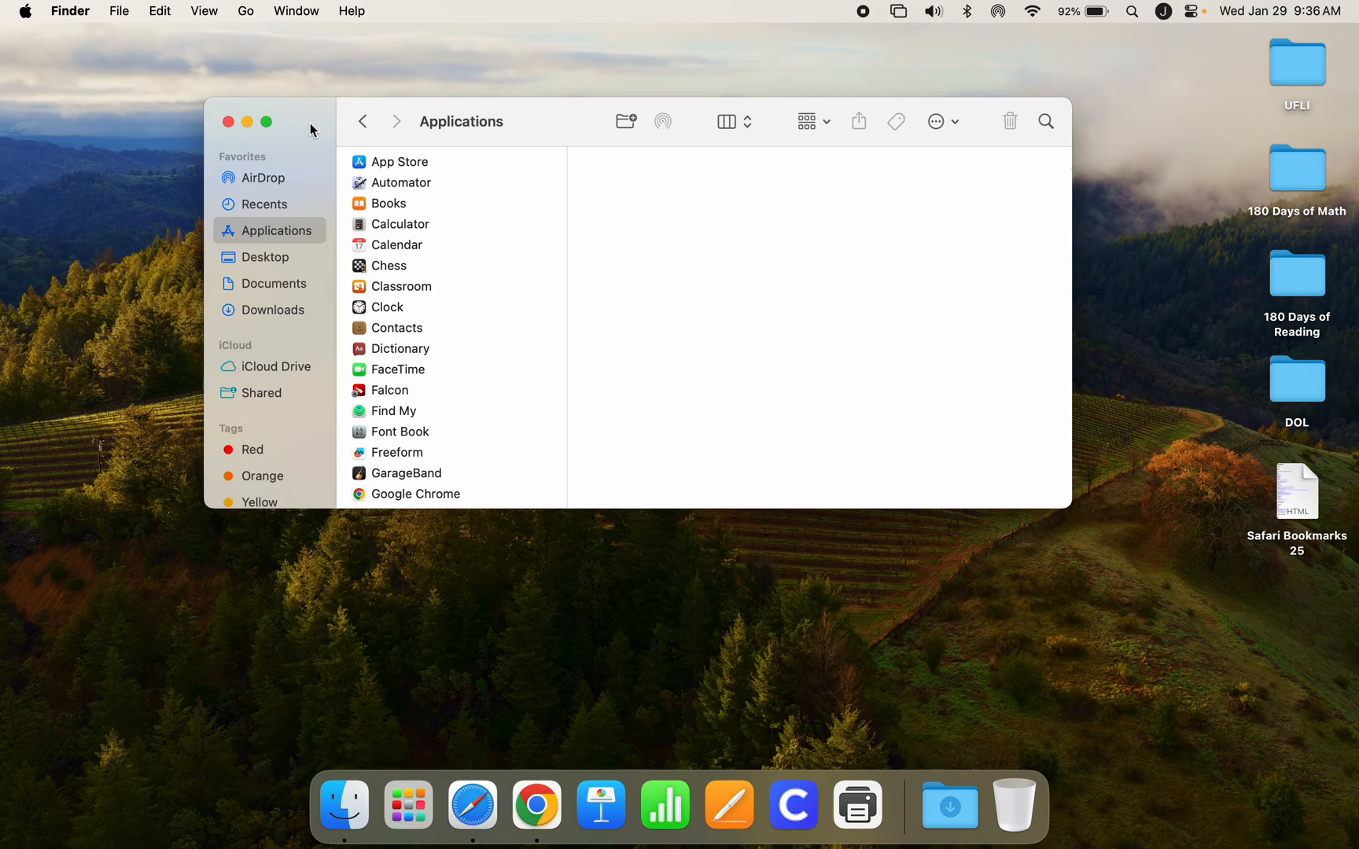
pyautogui.click(227, 121)
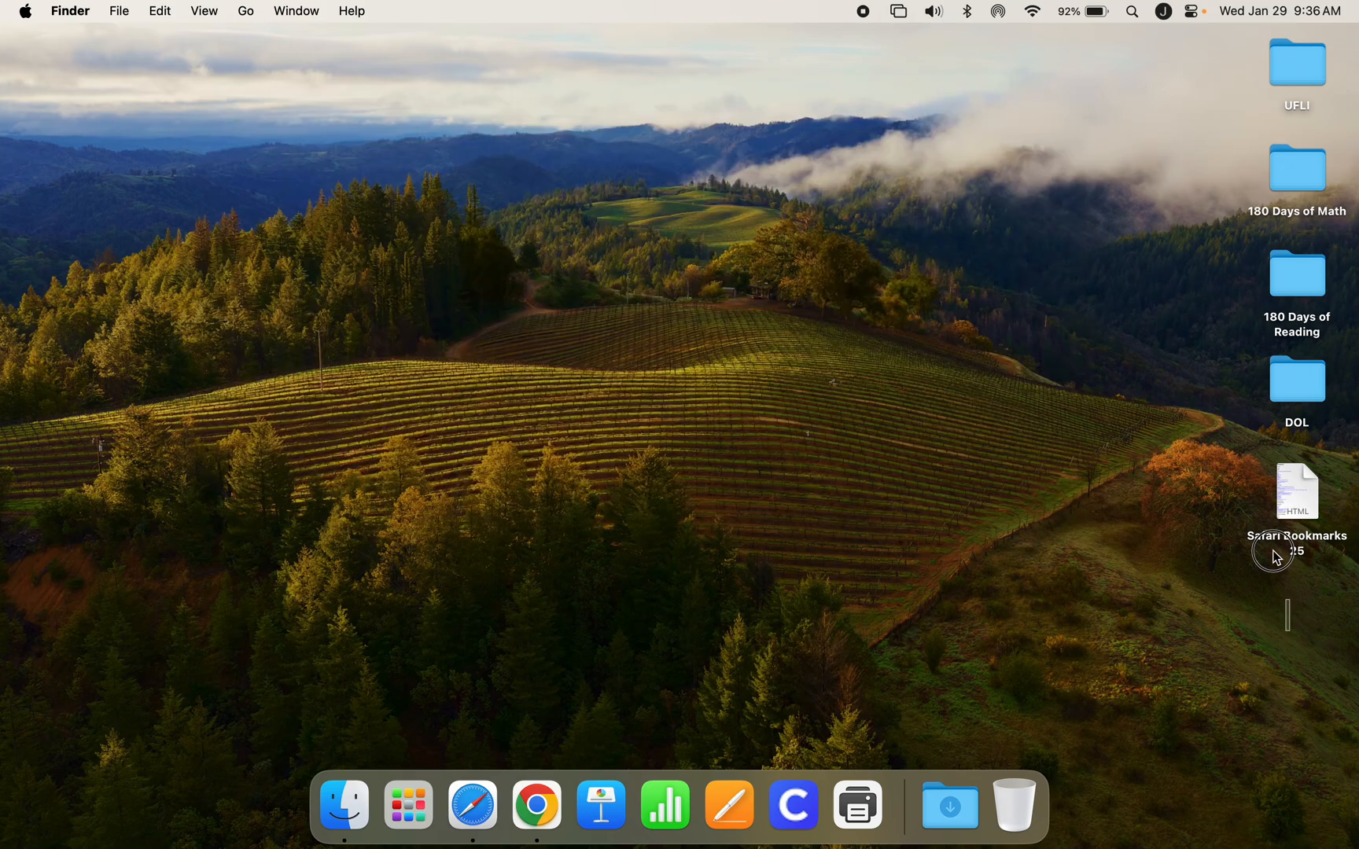
pyautogui.moveTo(1275, 556); pyautogui.dragTo(1162, 295)
pyautogui.click(1161, 294)
pyautogui.click(338, 818)
pyautogui.click(228, 122)
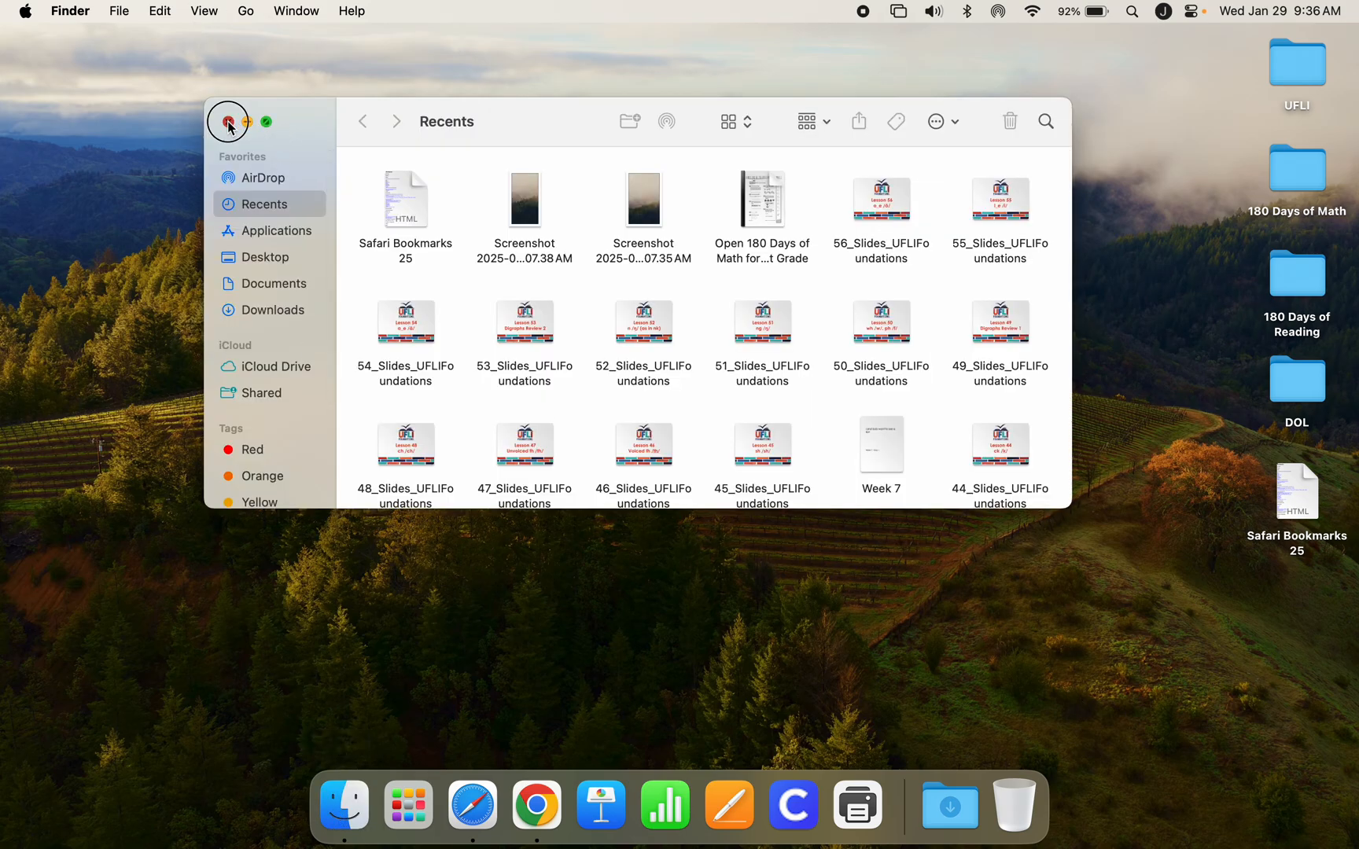
# Open the Computer location in Finder, browse to the Users folder on Macintosh HD and reposition the window
pyautogui.click(241, 11)
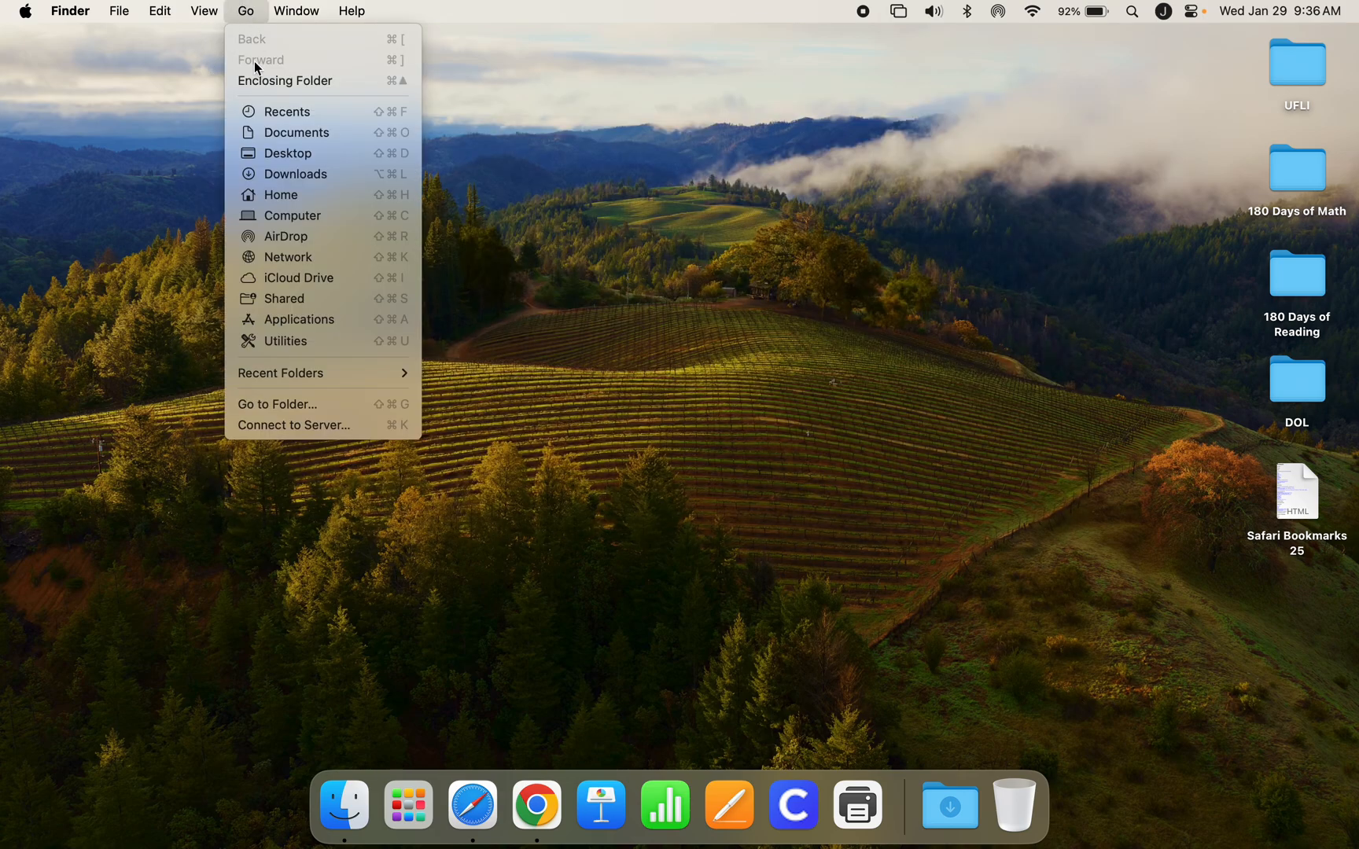
pyautogui.click(292, 216)
pyautogui.click(468, 171)
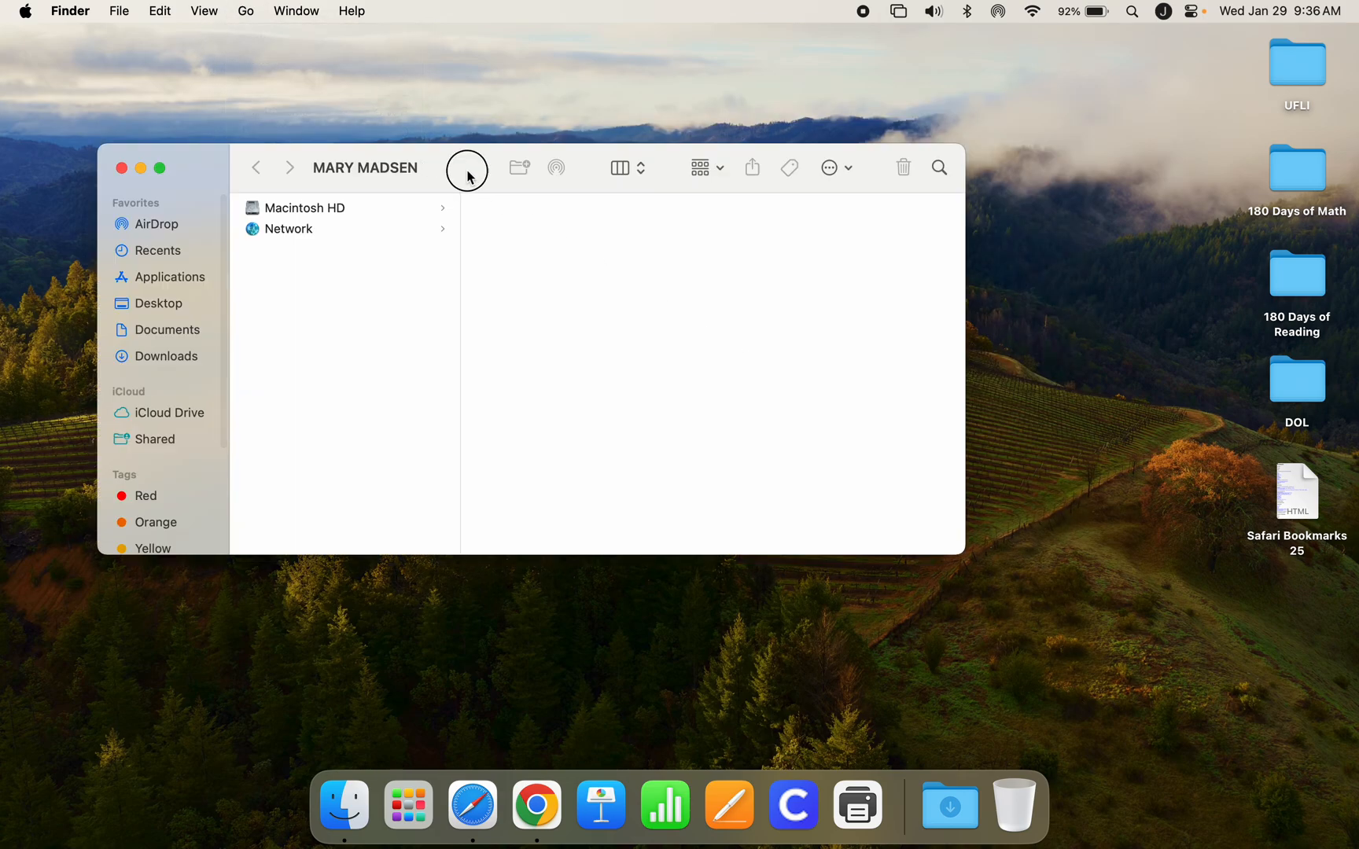
pyautogui.moveTo(468, 171); pyautogui.dragTo(522, 156)
pyautogui.click(349, 192)
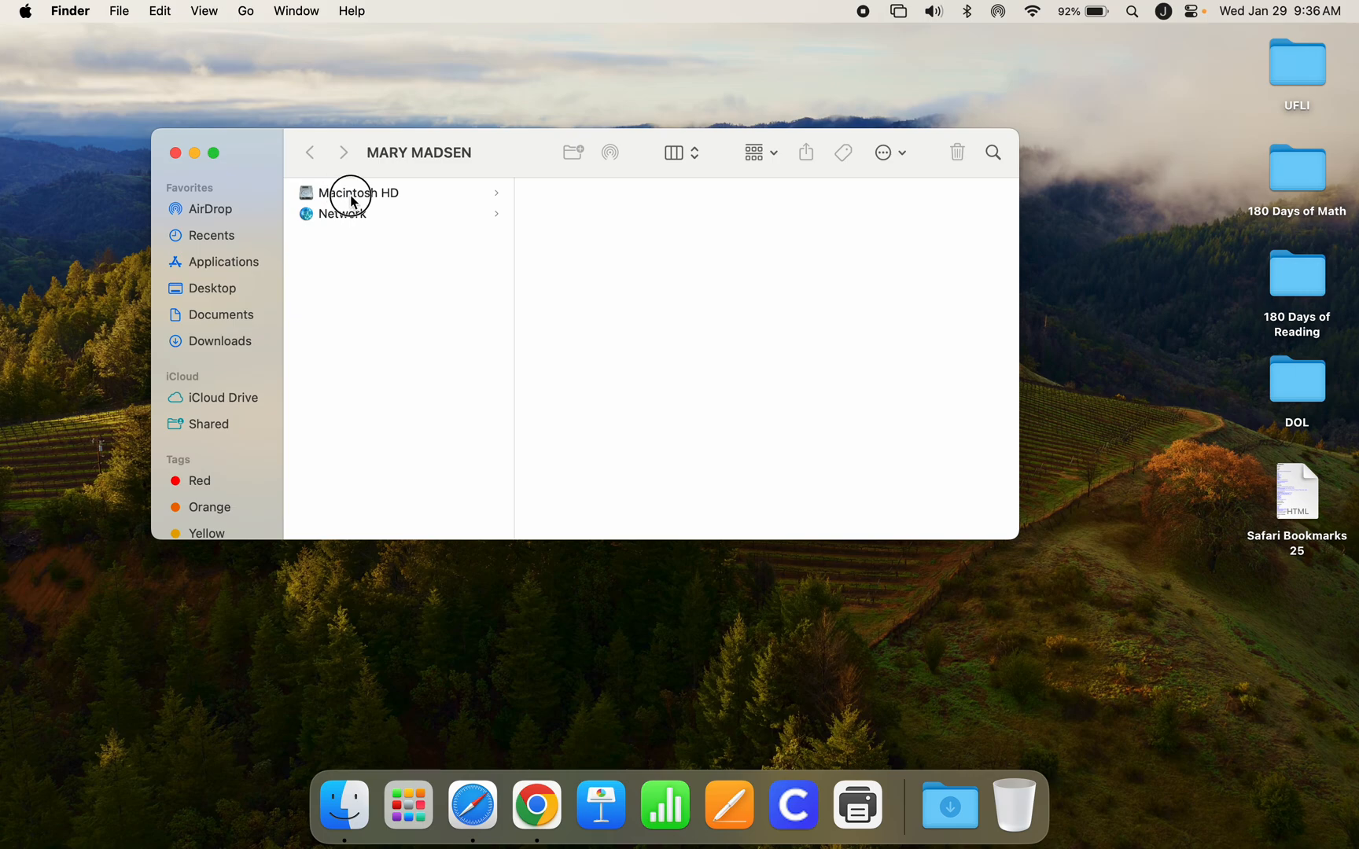
pyautogui.click(577, 269)
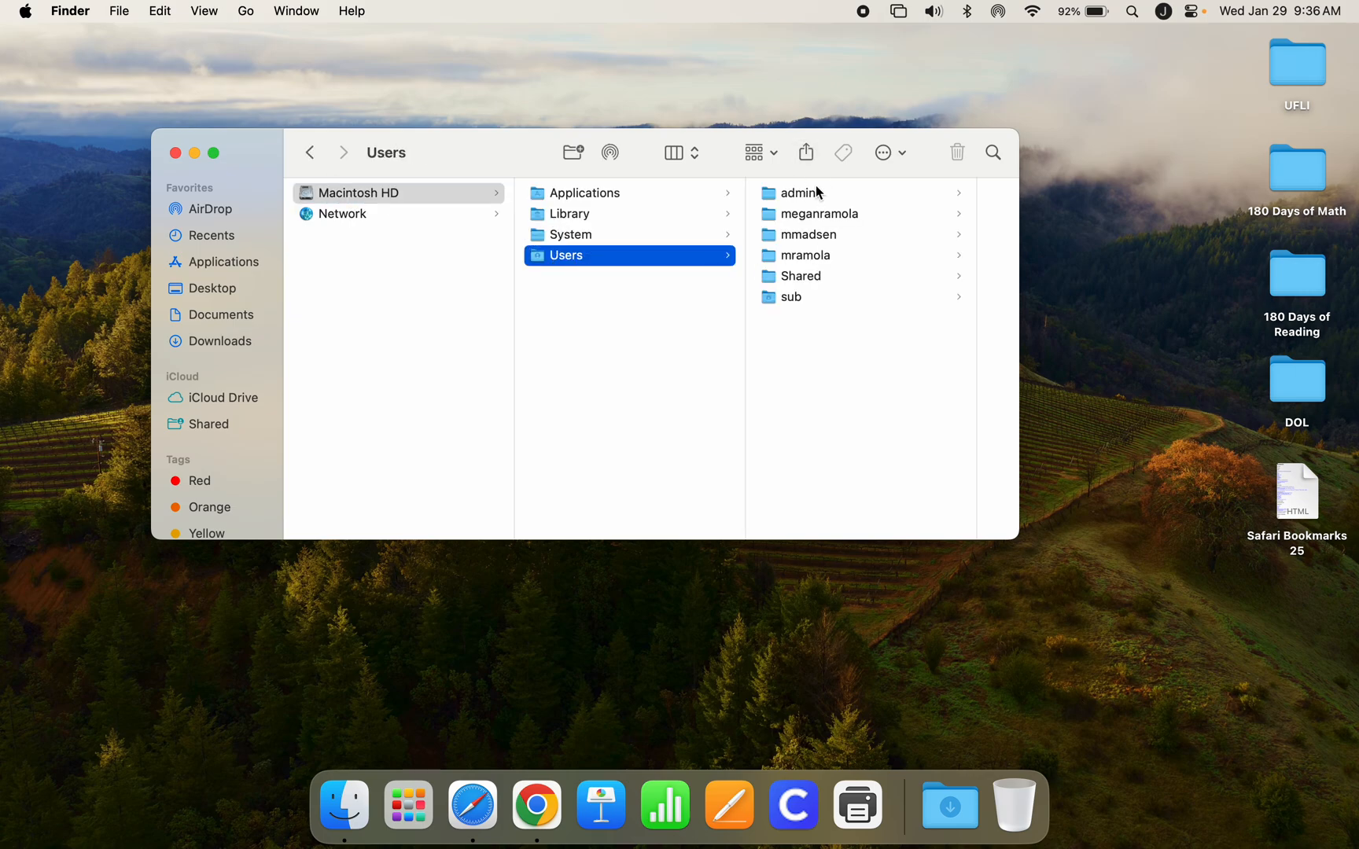
pyautogui.moveTo(918, 180); pyautogui.dragTo(842, 182)
# Look through the individual account folders inside Users to compare what each contains
pyautogui.click(771, 216)
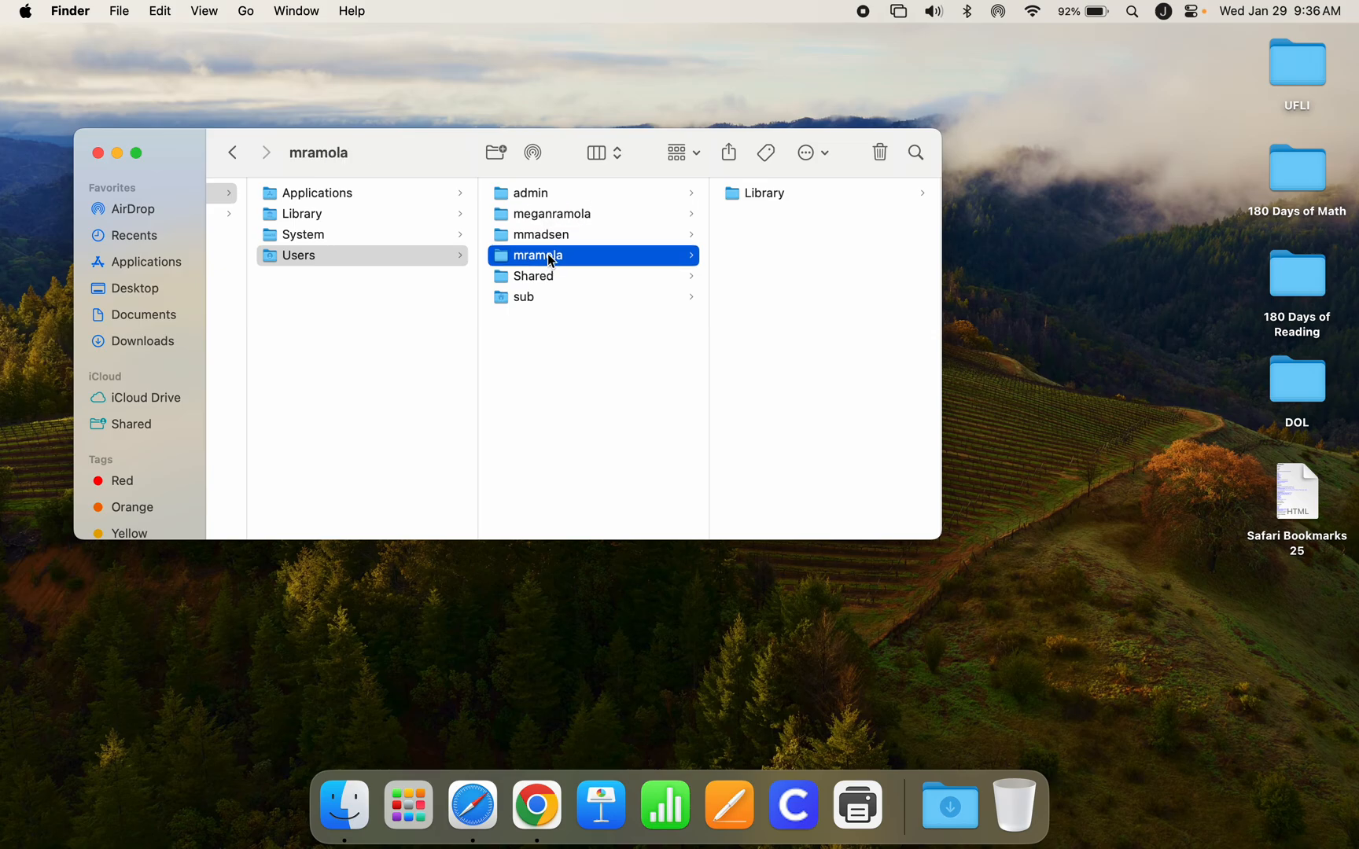
pyautogui.click(555, 213)
pyautogui.click(549, 258)
pyautogui.click(574, 215)
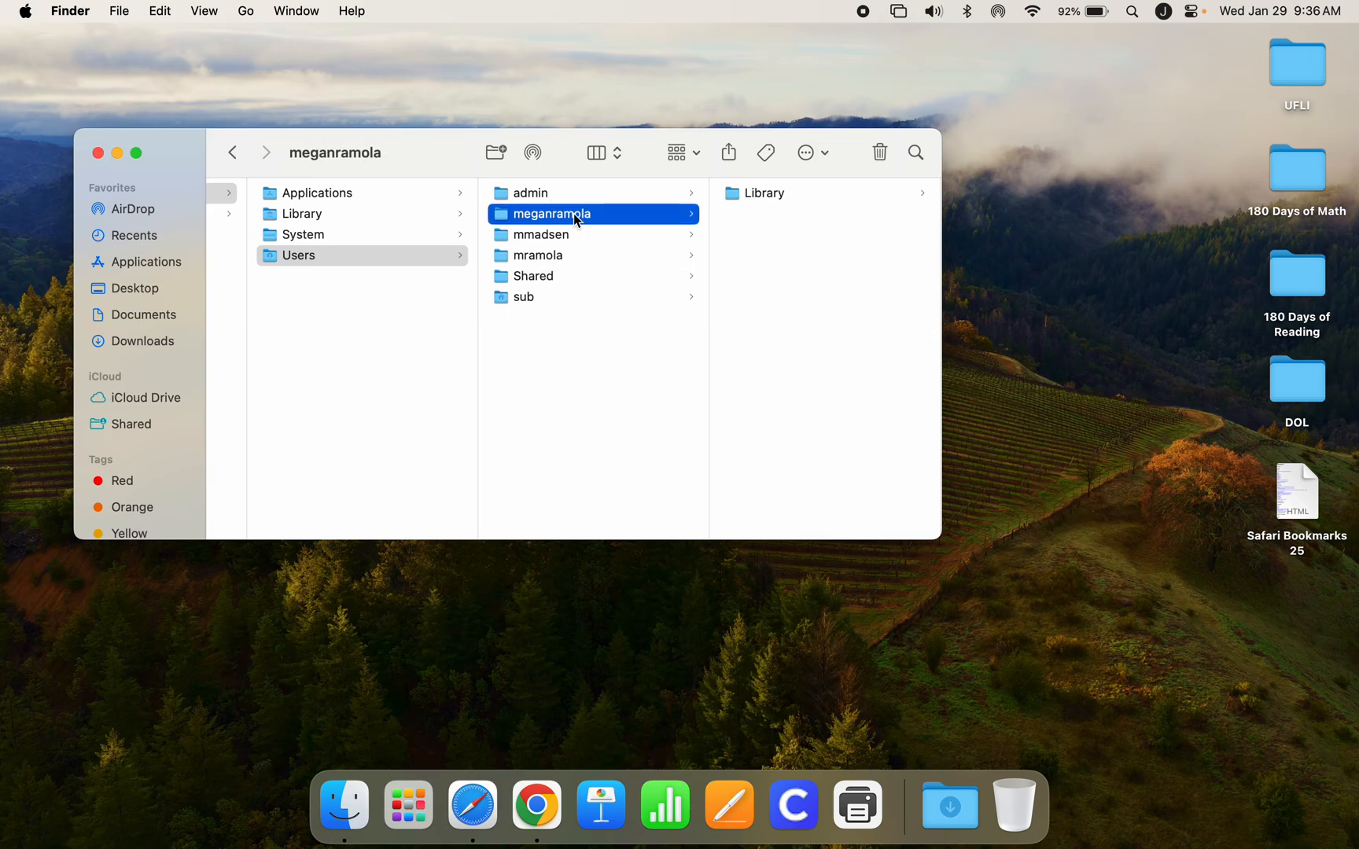
pyautogui.click(573, 258)
pyautogui.click(588, 213)
pyautogui.click(570, 193)
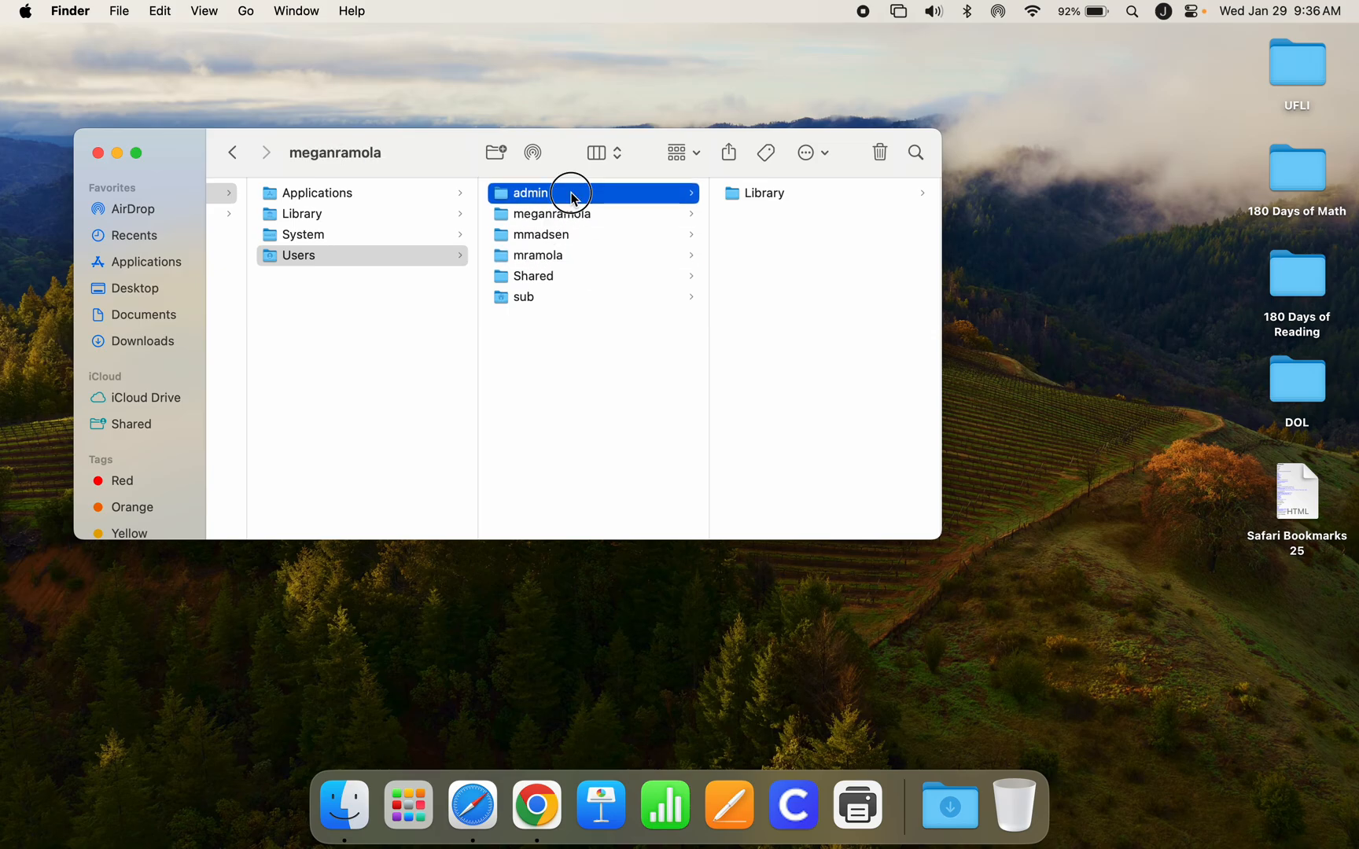
pyautogui.click(564, 235)
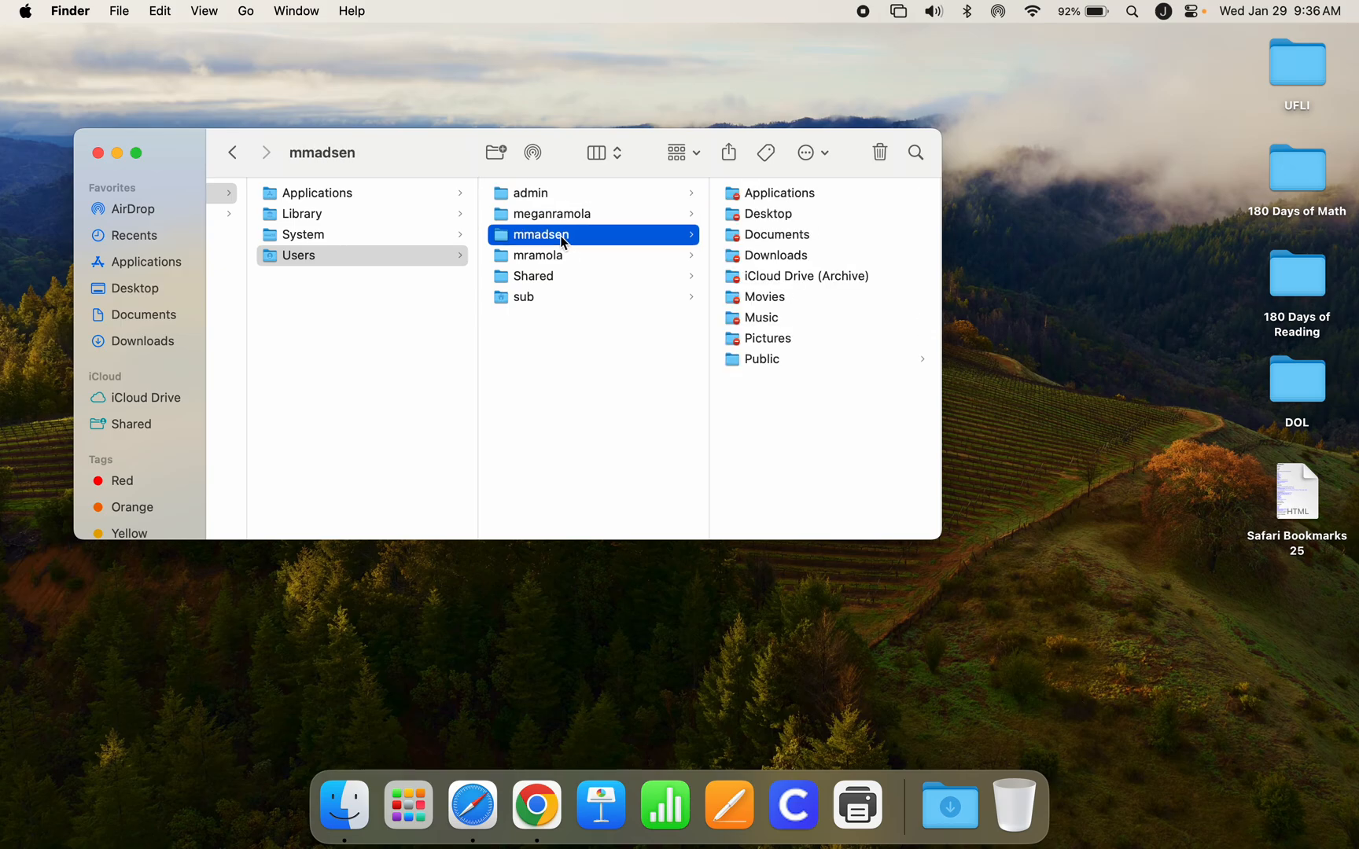
# Show the info for the restricted Desktop folder and unlock its permissions with the administrator's username and password
pyautogui.click(775, 224)
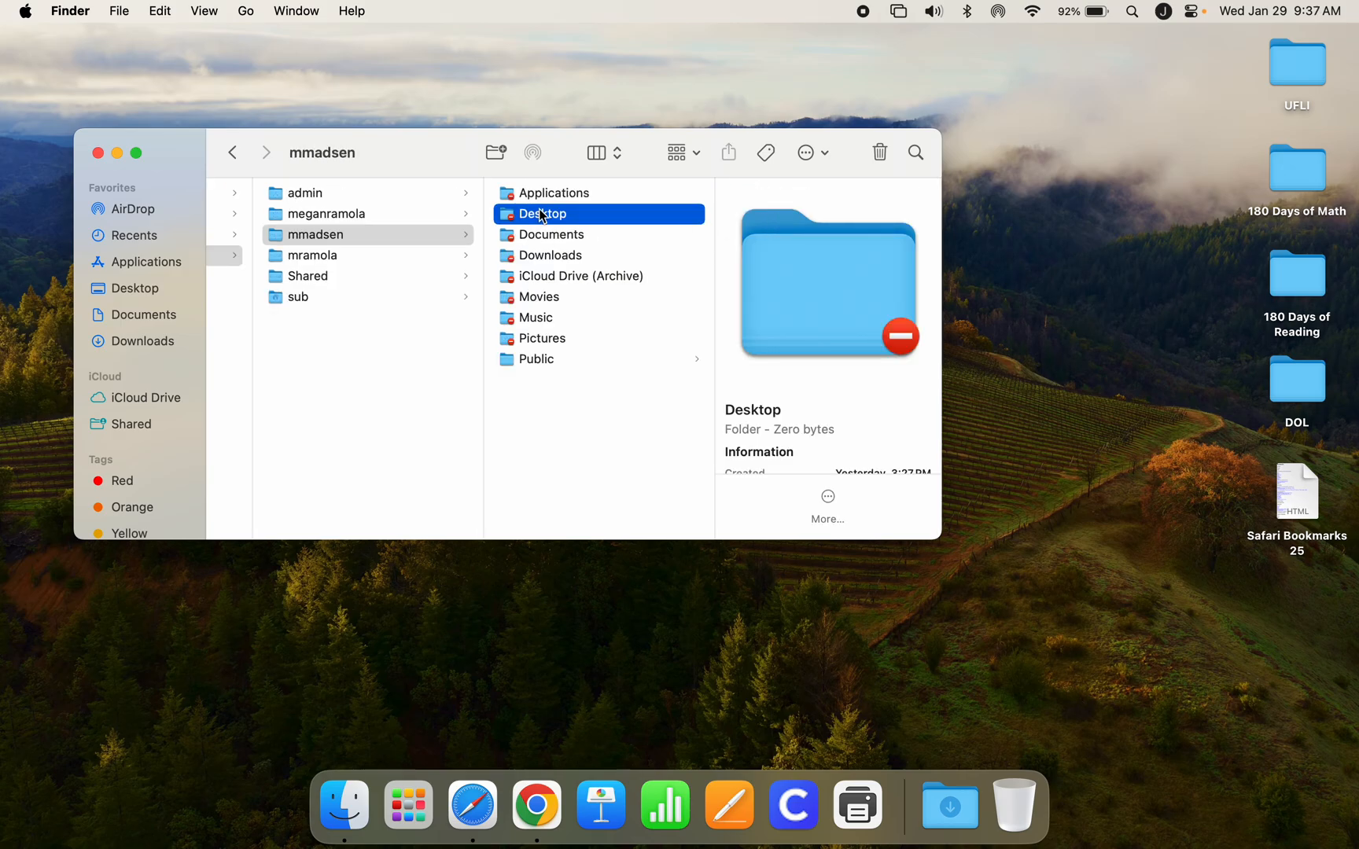
pyautogui.press('super+i')
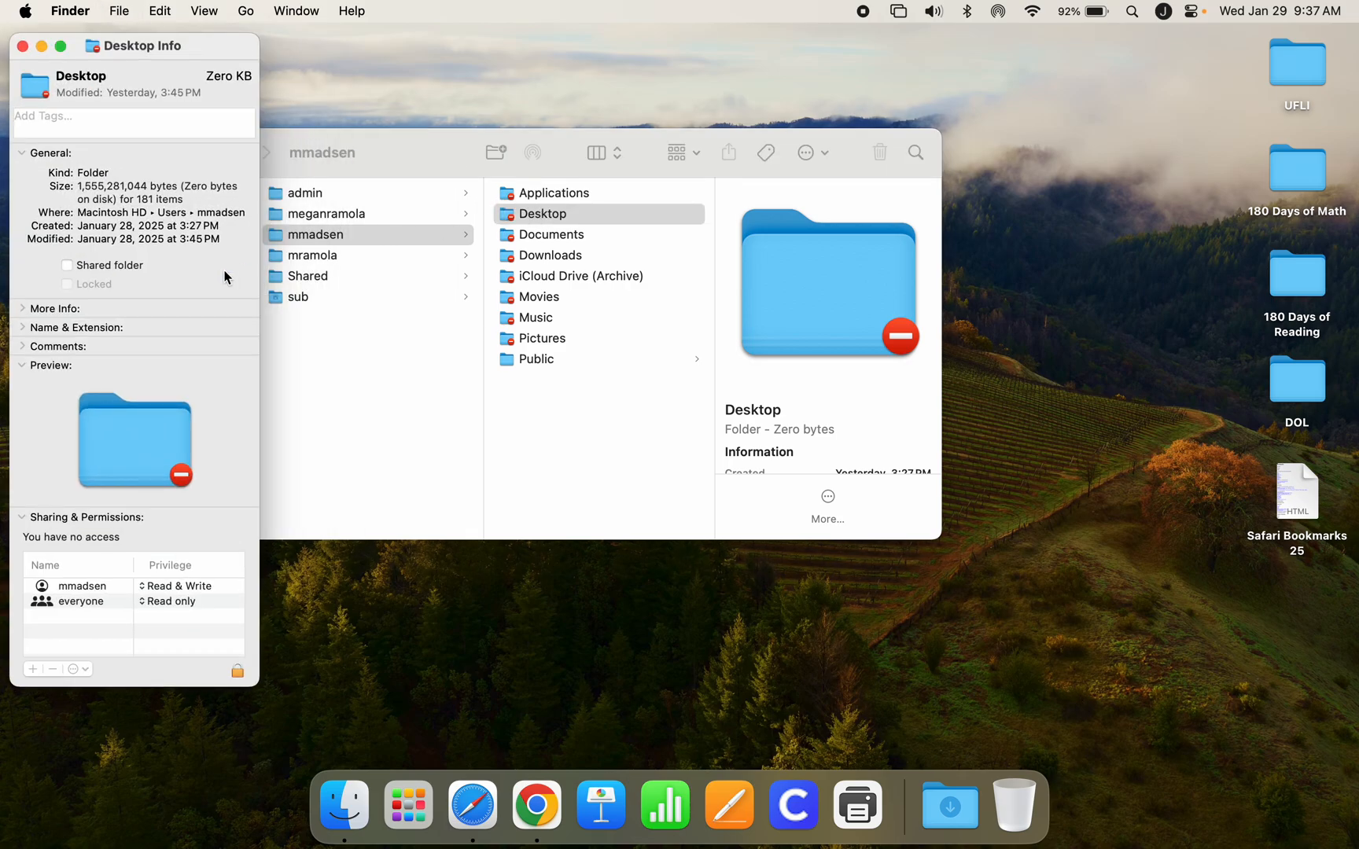
pyautogui.click(236, 672)
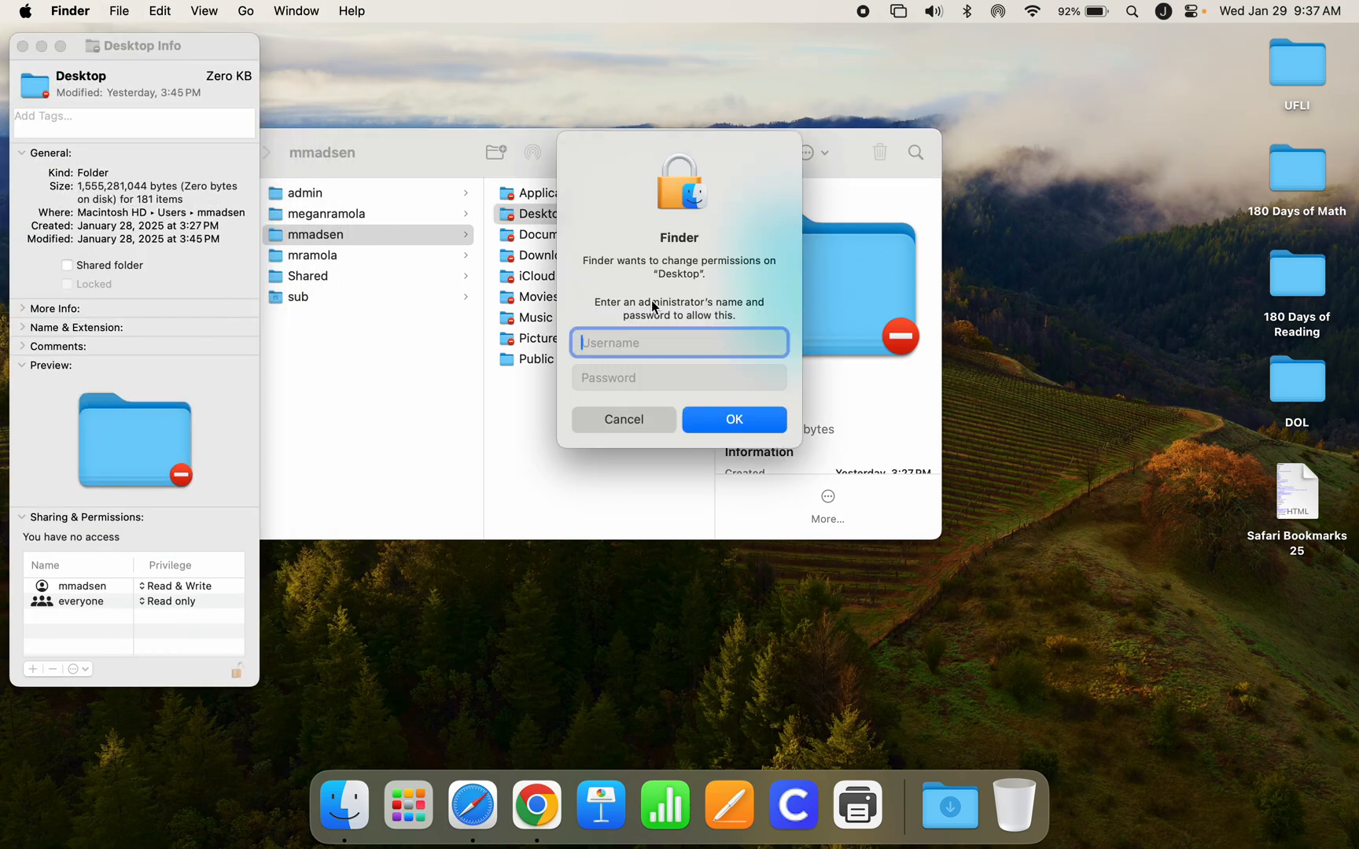
pyautogui.write('admin')
pyautogui.press('Tab')
pyautogui.write('•••')
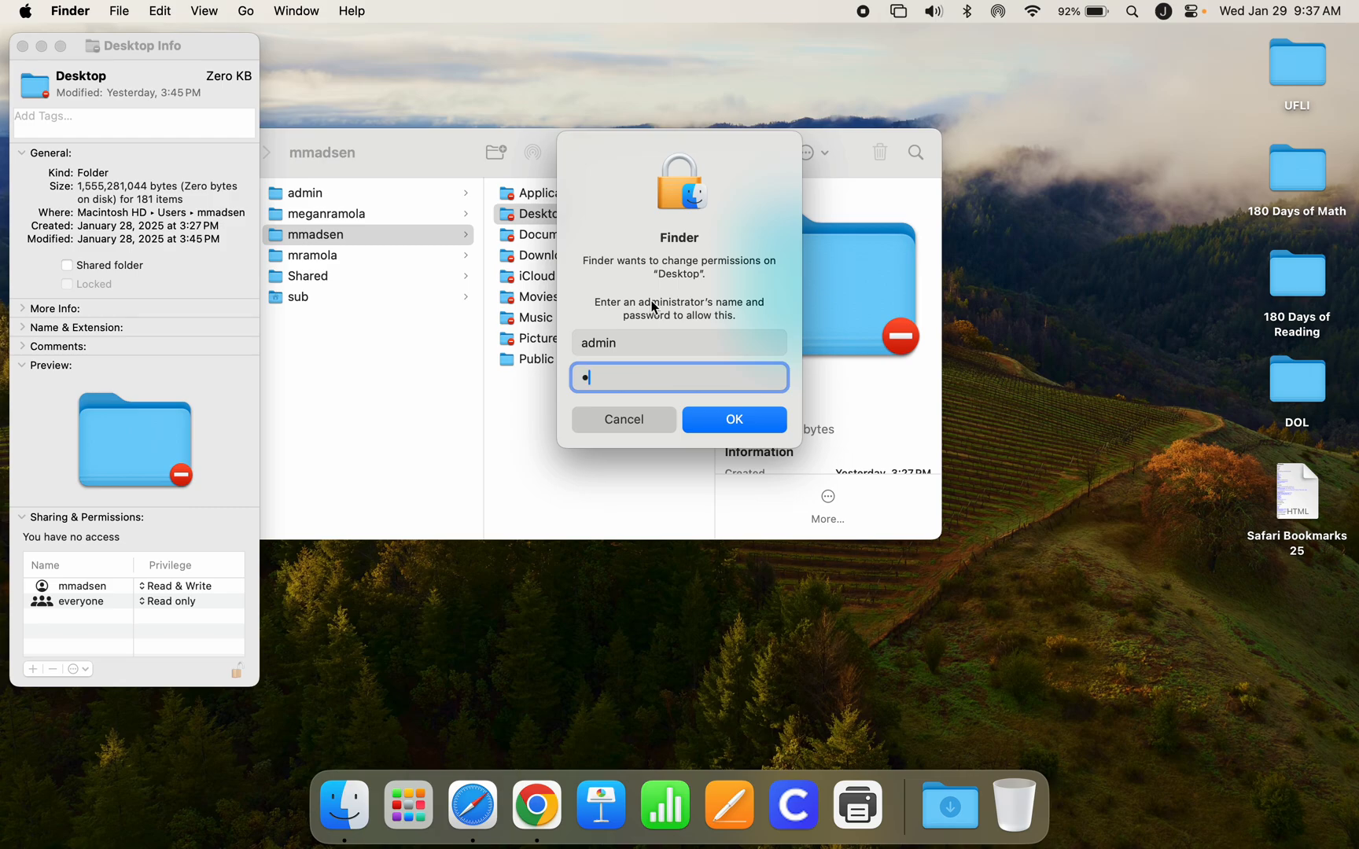
pyautogui.press('Return')
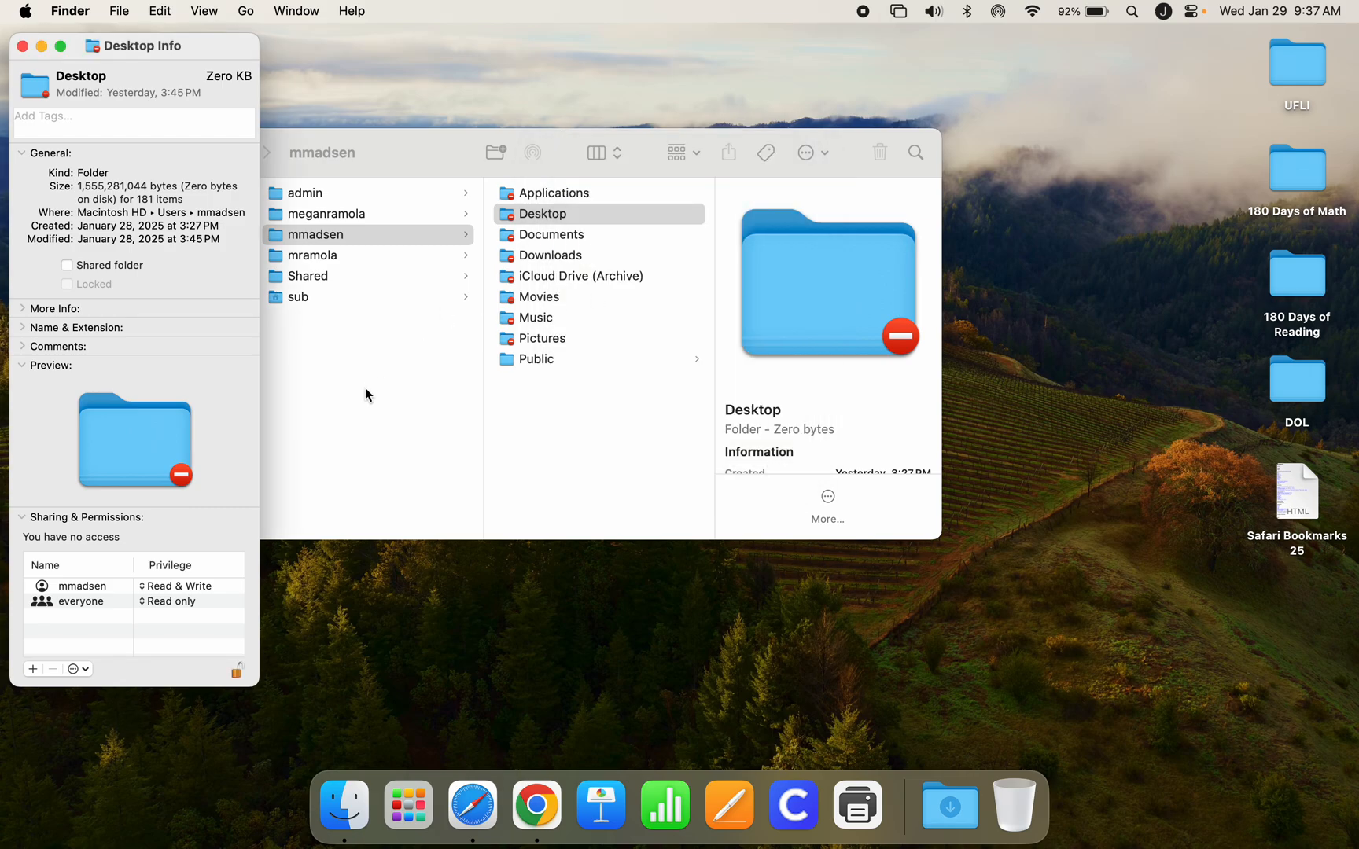
# Add the sub account to the Desktop folder's permissions with the Read & Write privilege
pyautogui.click(33, 670)
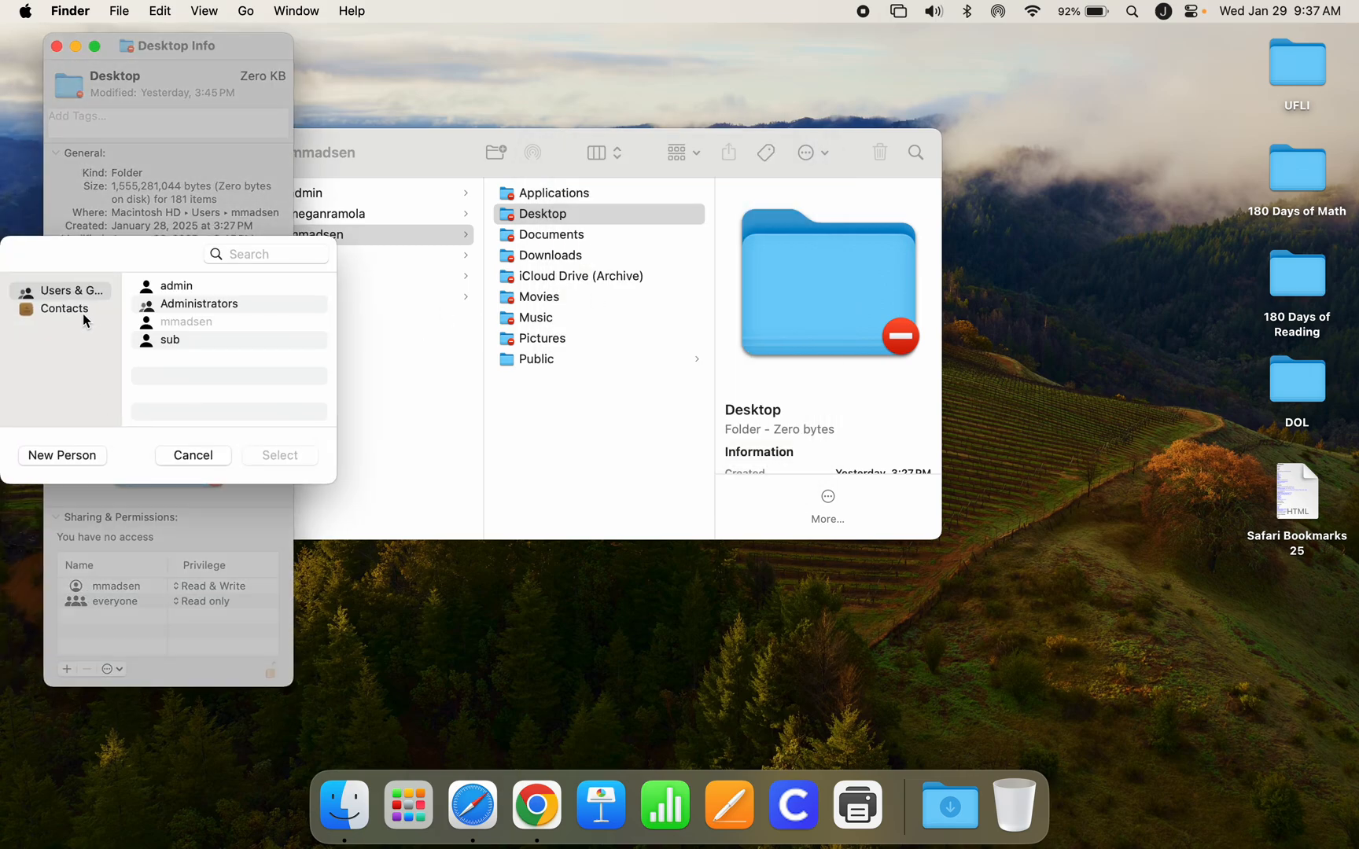
pyautogui.click(168, 339)
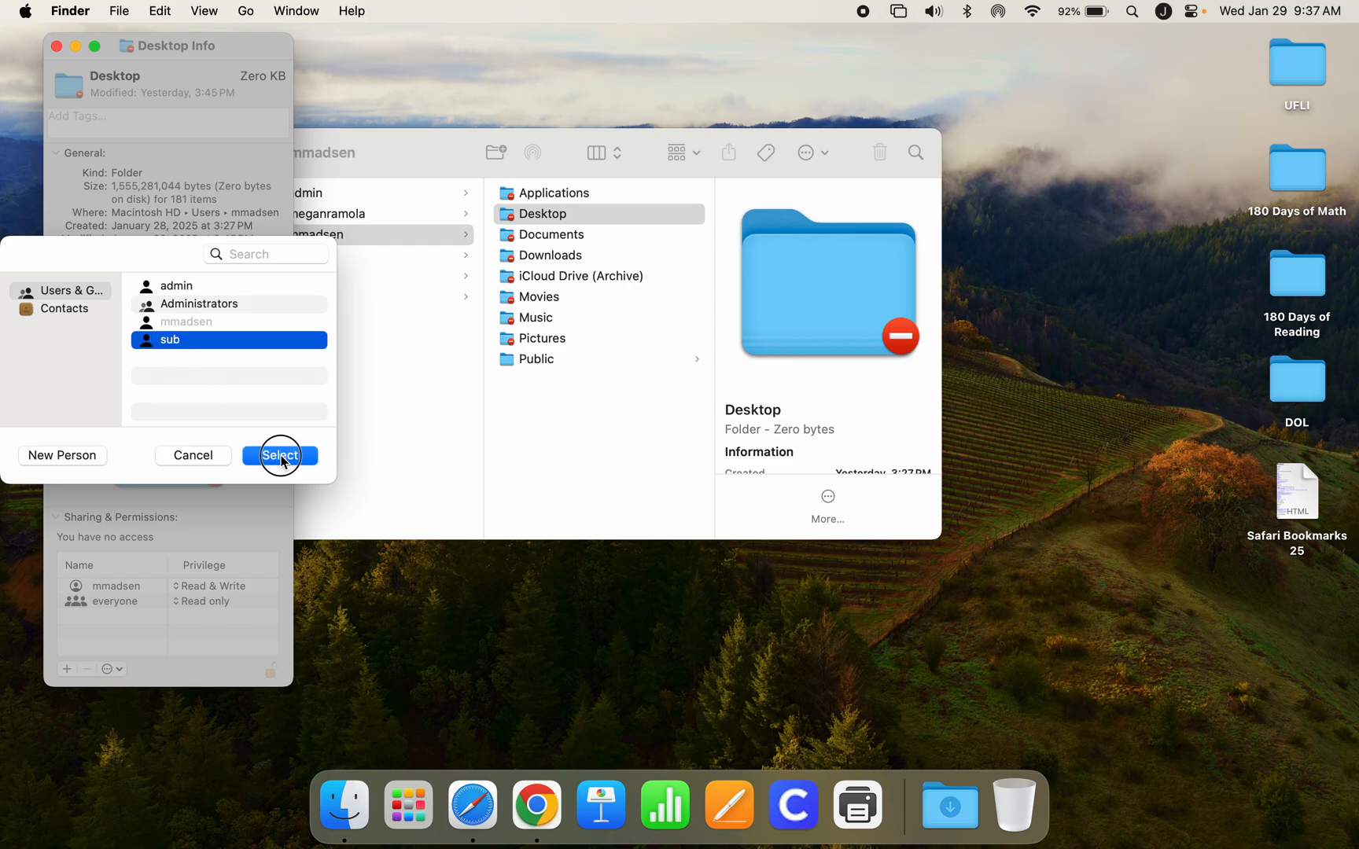
pyautogui.click(279, 455)
pyautogui.click(165, 594)
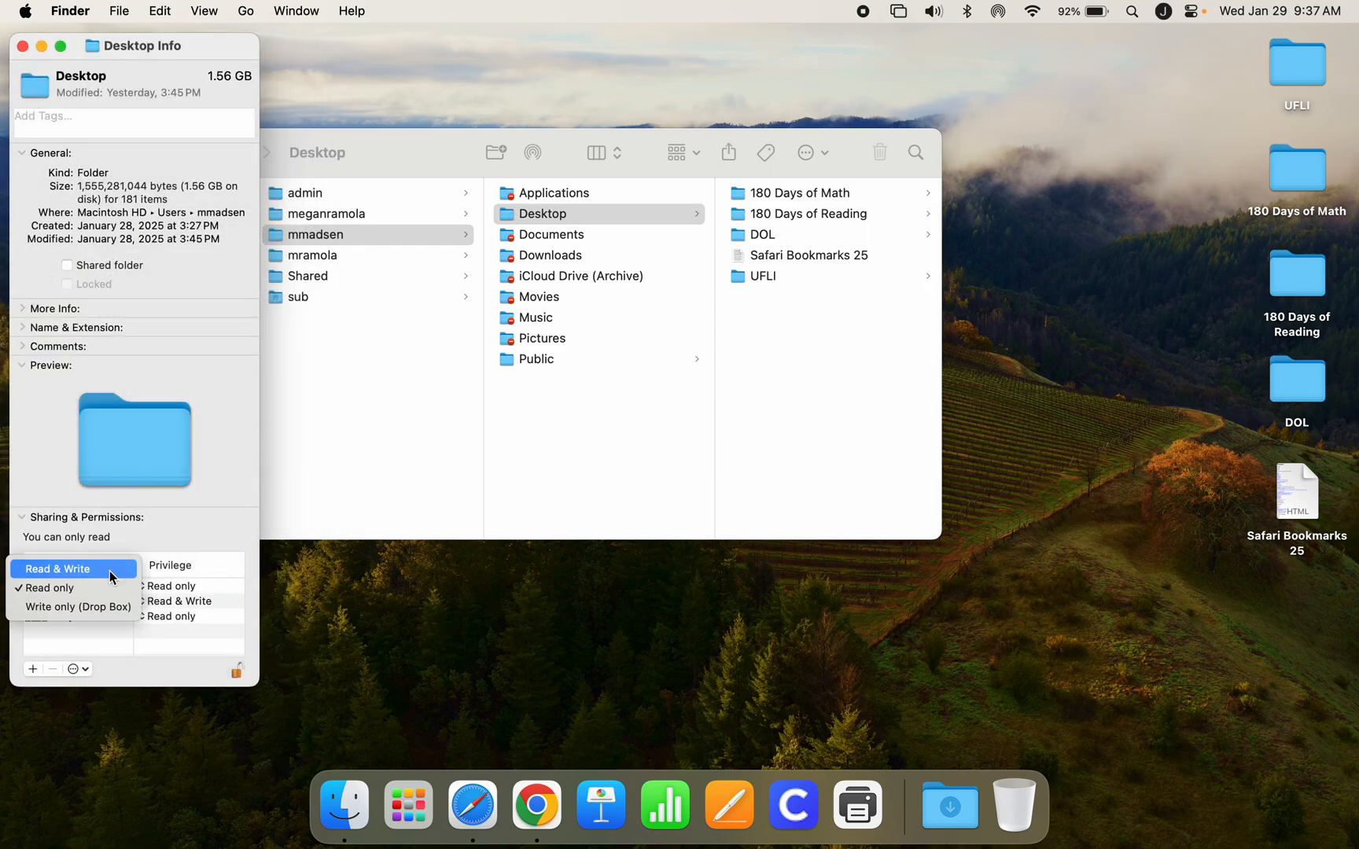
pyautogui.click(117, 567)
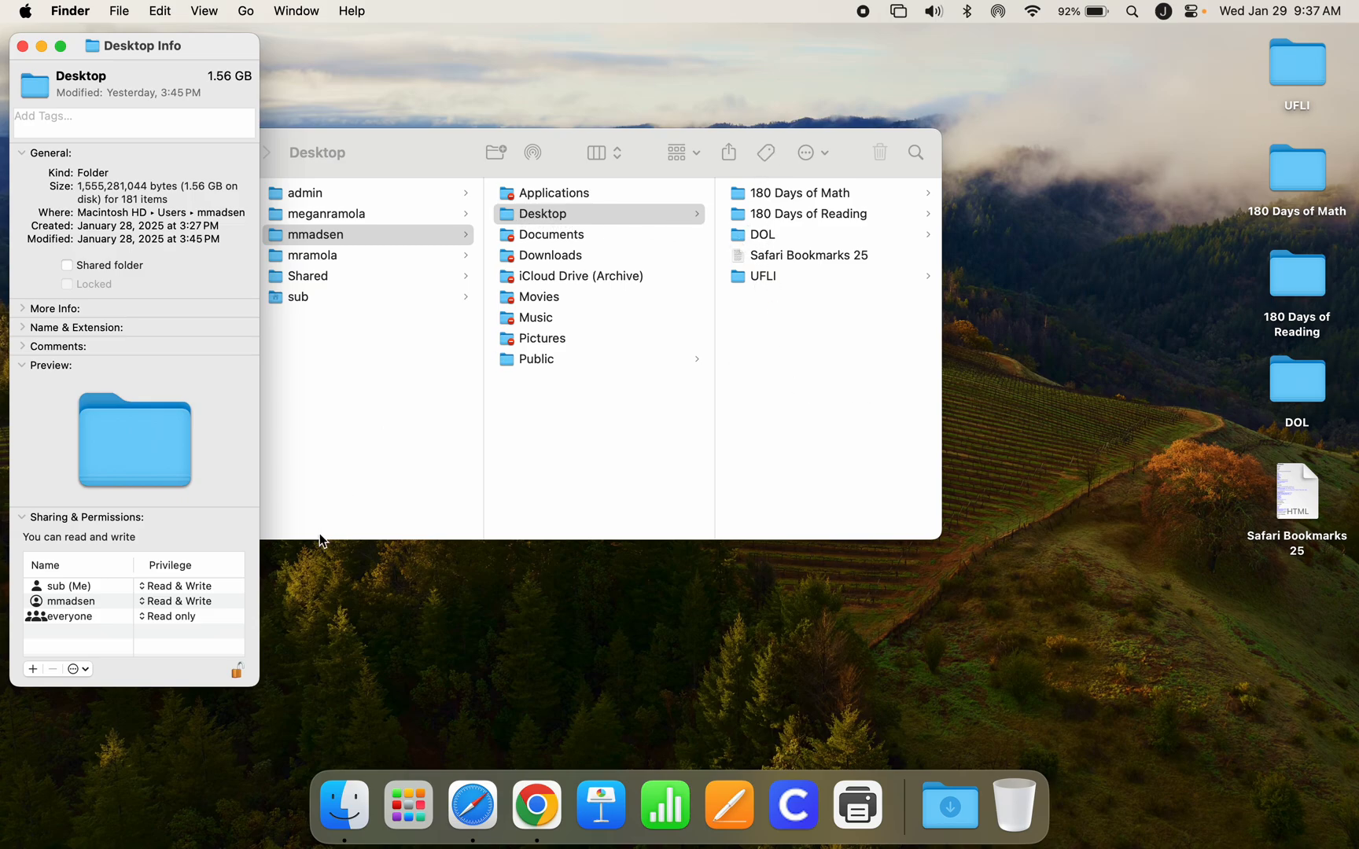
# Remove the sub account from the Desktop folder's permissions and lock them again
pyautogui.click(80, 589)
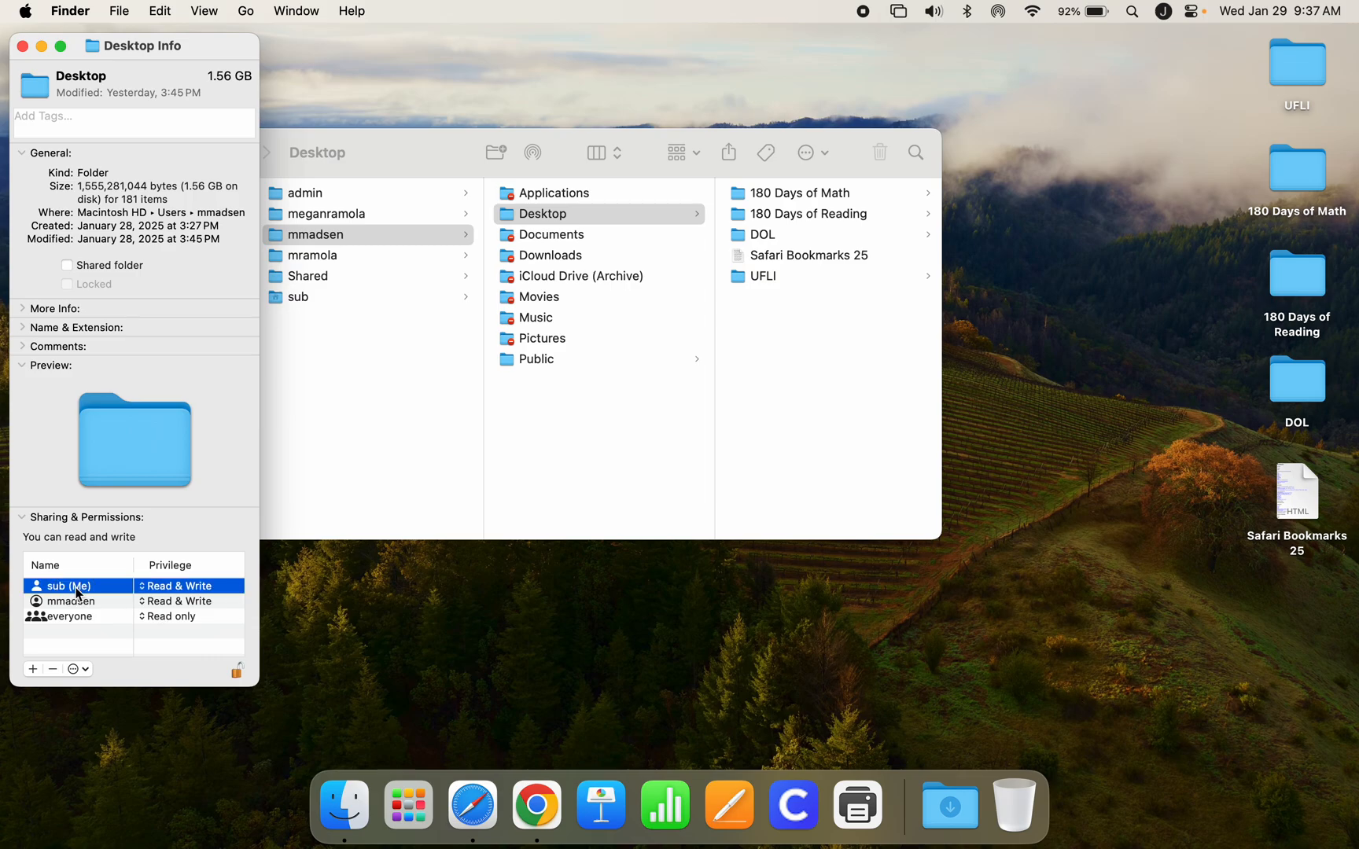
pyautogui.click(51, 669)
pyautogui.click(236, 671)
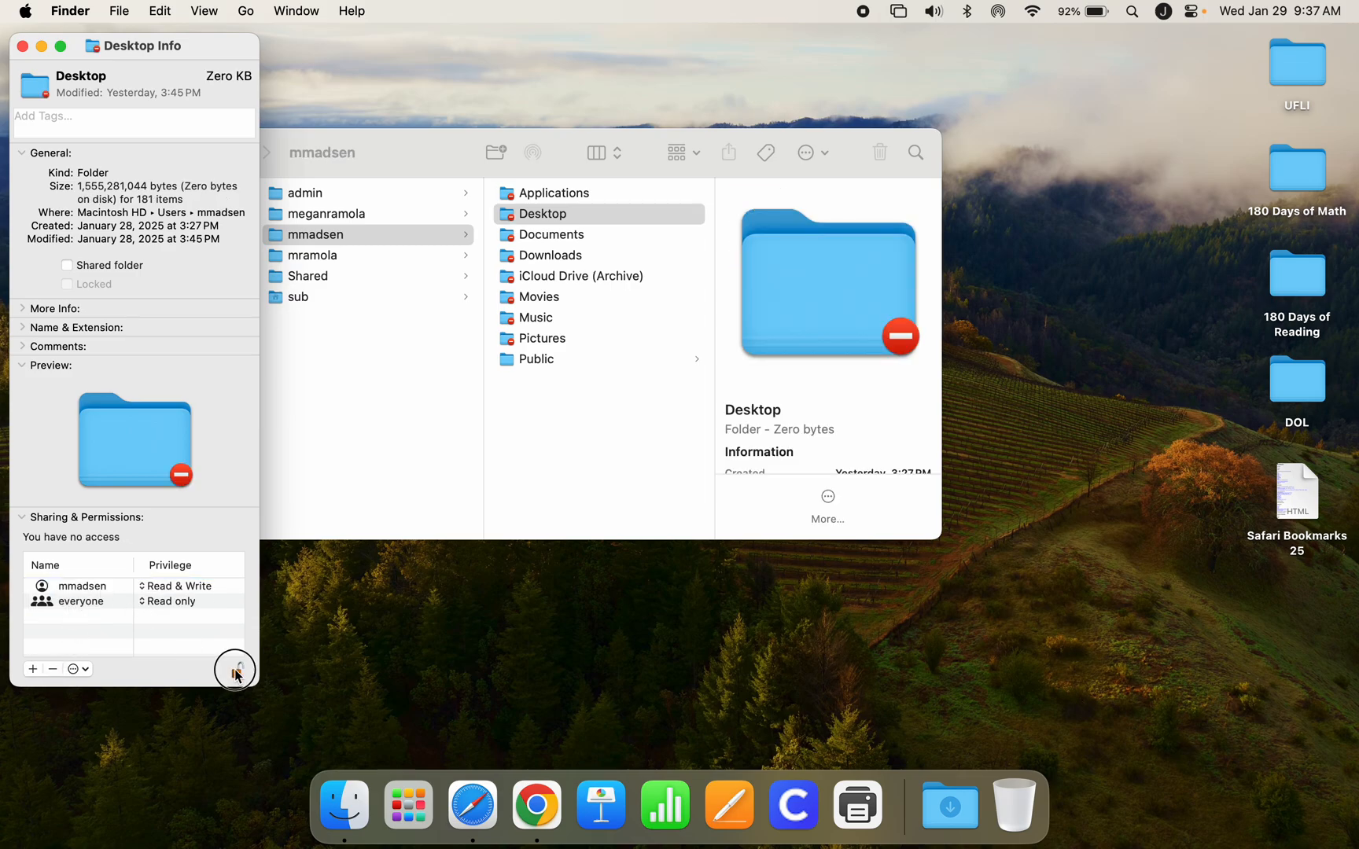
# Close the Desktop folder's info and the Finder window showing the user folders
pyautogui.click(23, 46)
pyautogui.moveTo(415, 152); pyautogui.dragTo(503, 134)
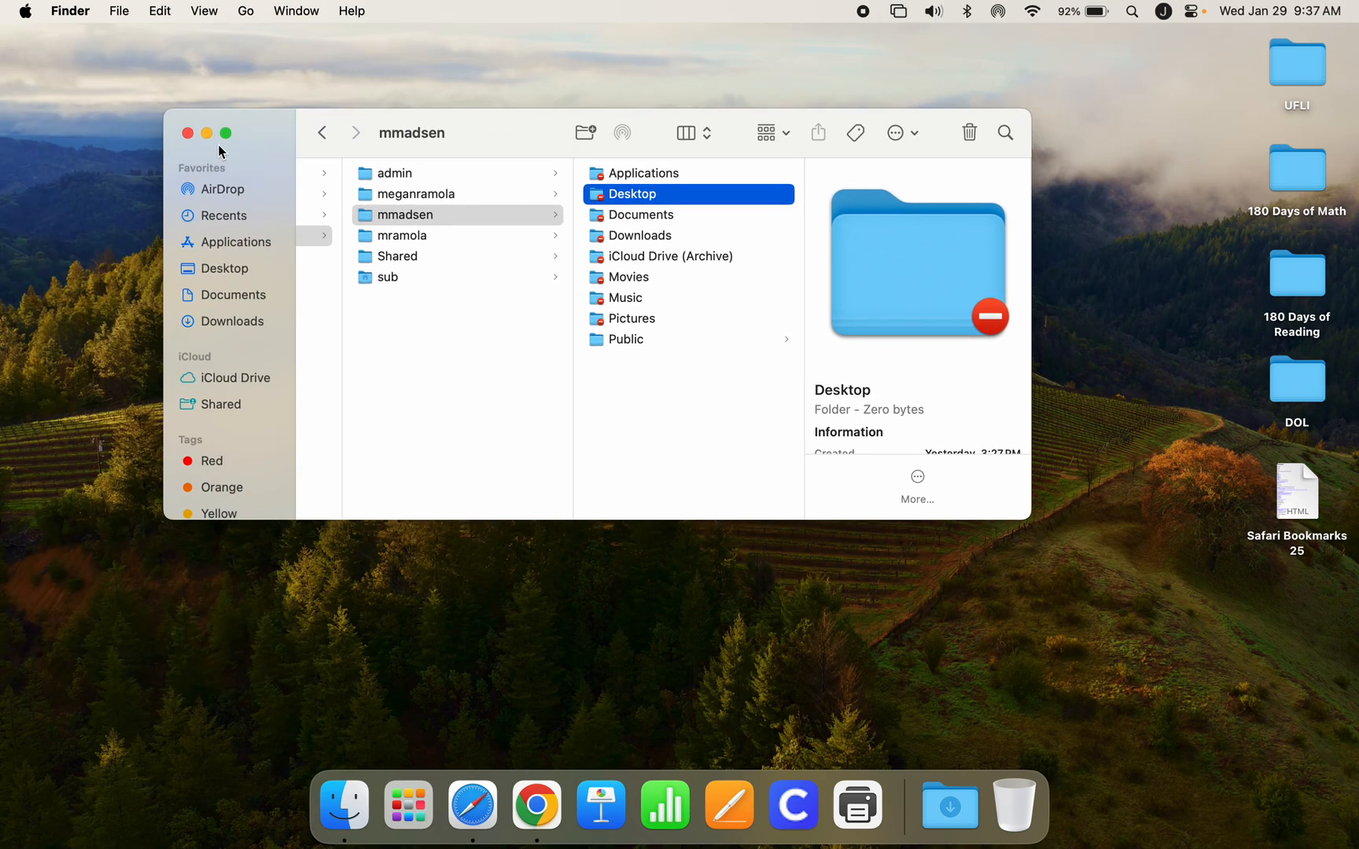
pyautogui.click(186, 134)
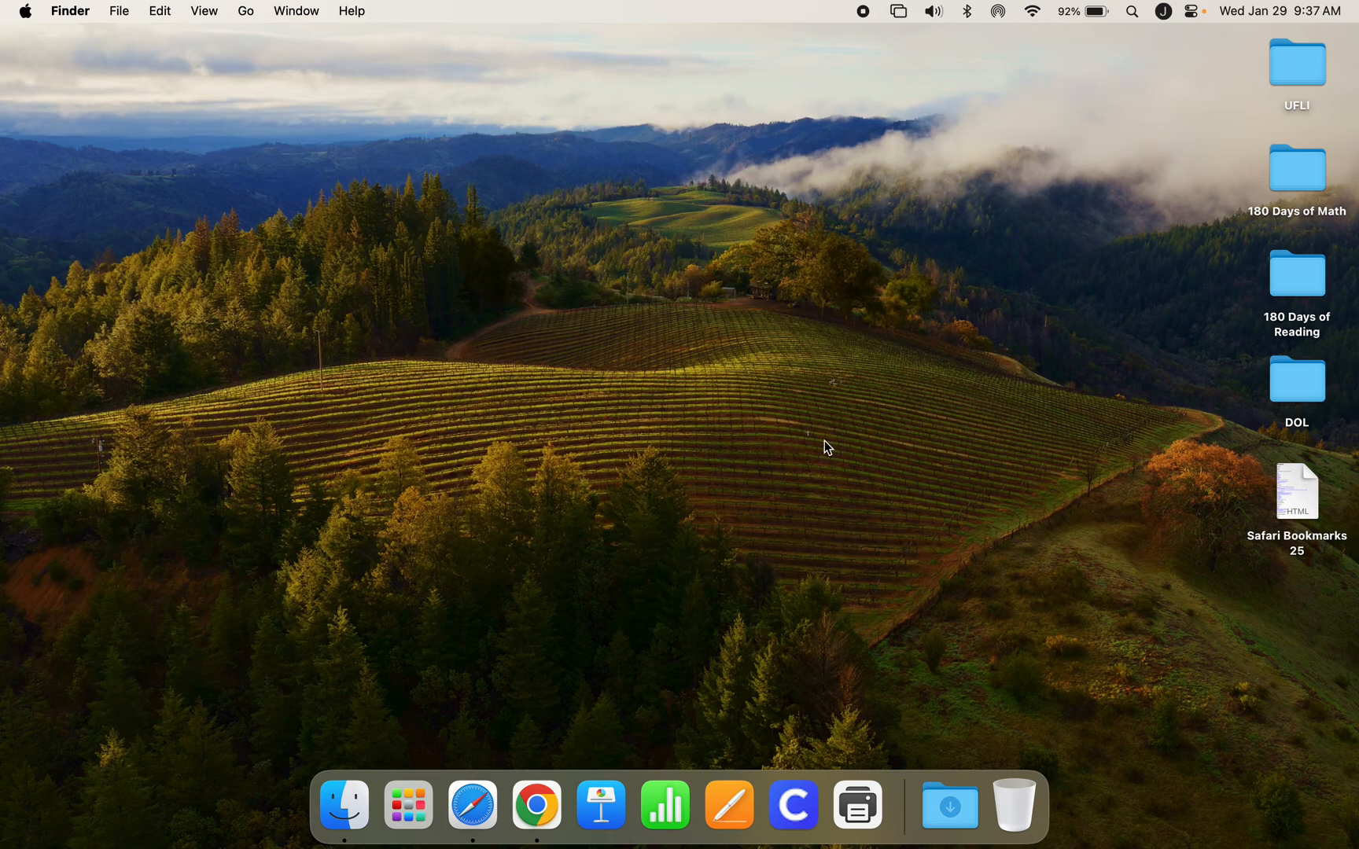